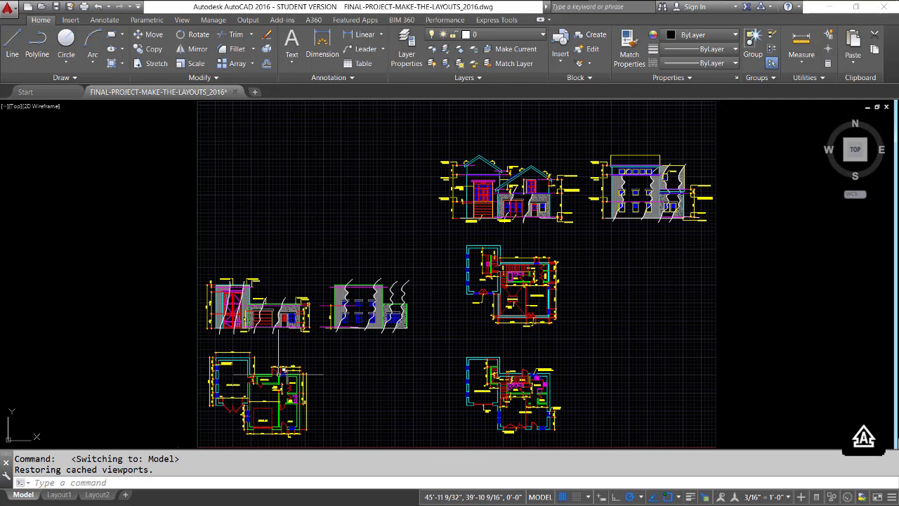
- Erase the existing viewport showing the plans and elevations from the Layout1 sheet
click(62, 496)
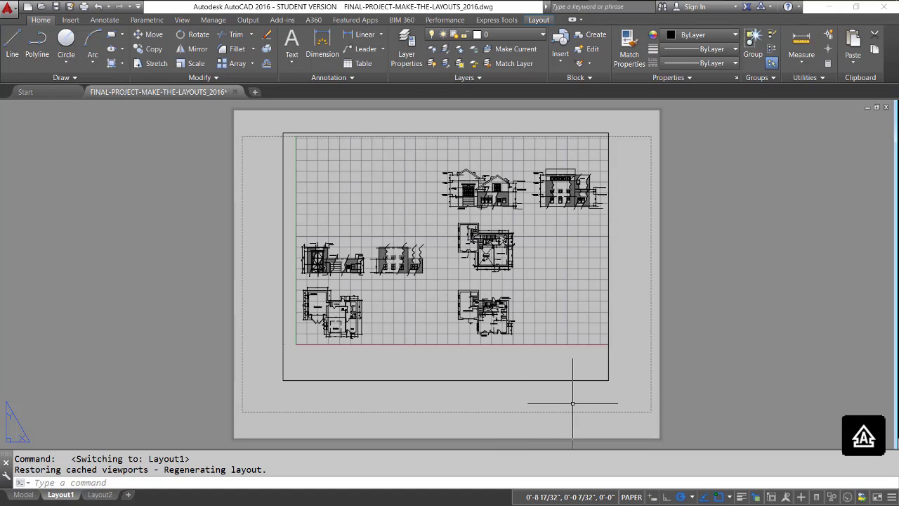
text(e)
key(Return)
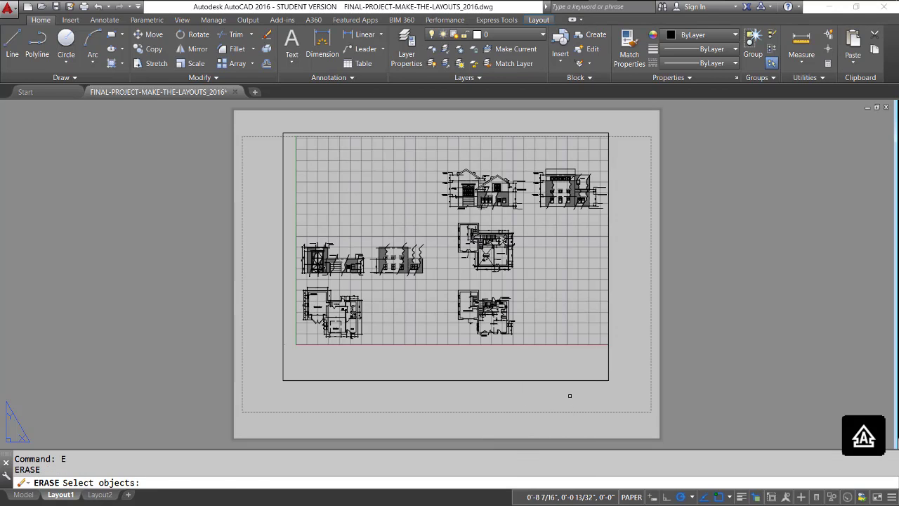
click(571, 395)
click(552, 379)
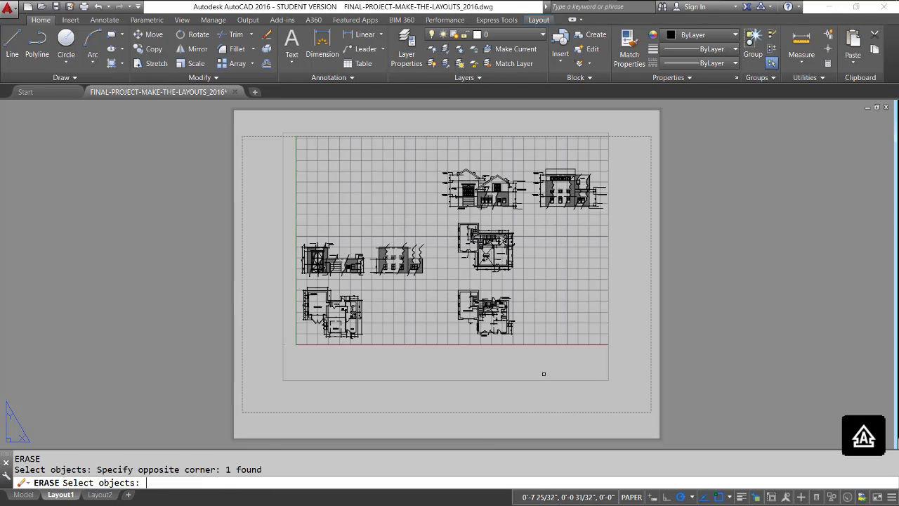
key(Return)
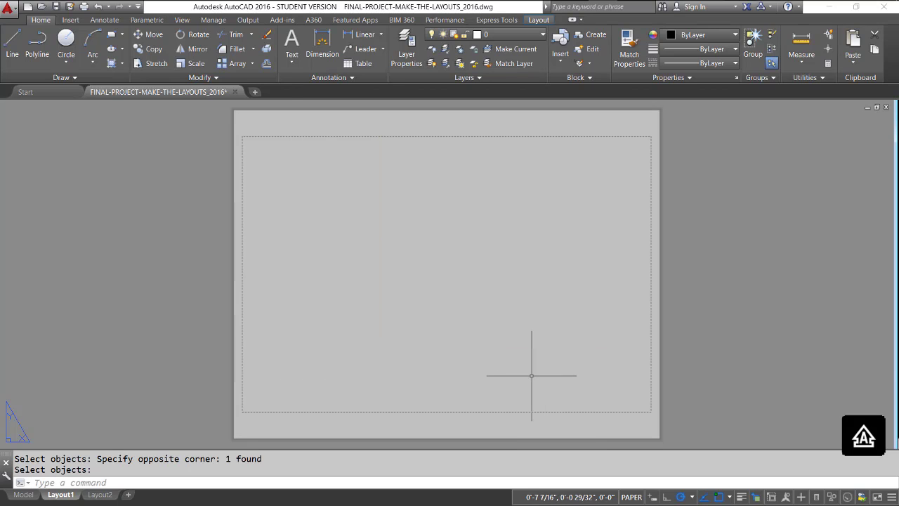
- Create a new page setup named PDF-24X18 for Layout1
right_click(68, 496)
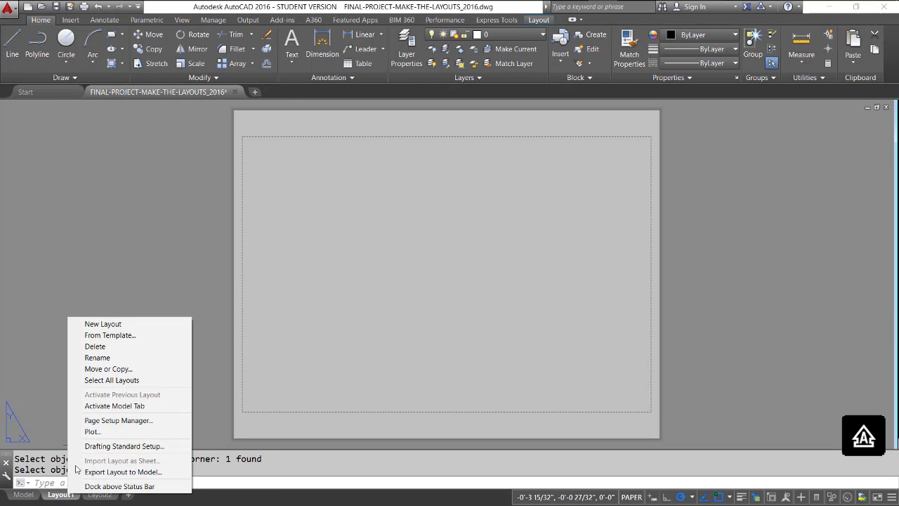
click(118, 420)
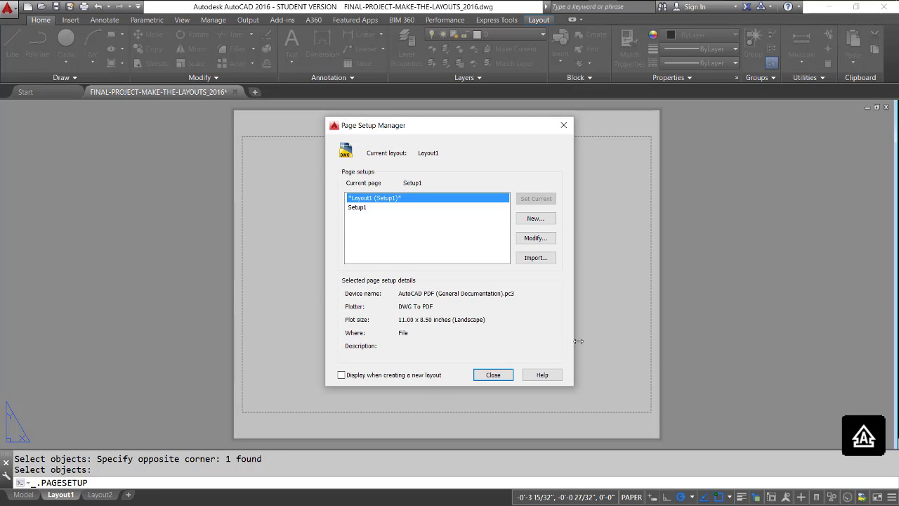
click(536, 218)
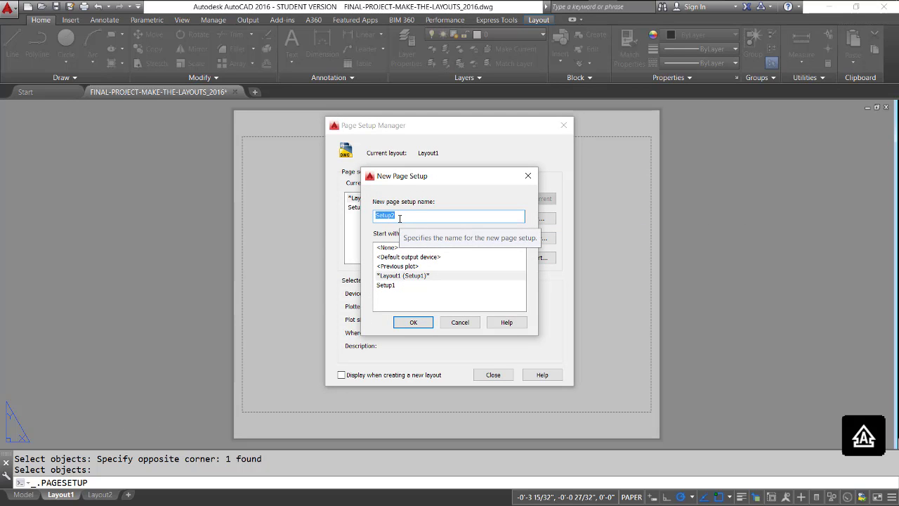
text(PDF-24X18)
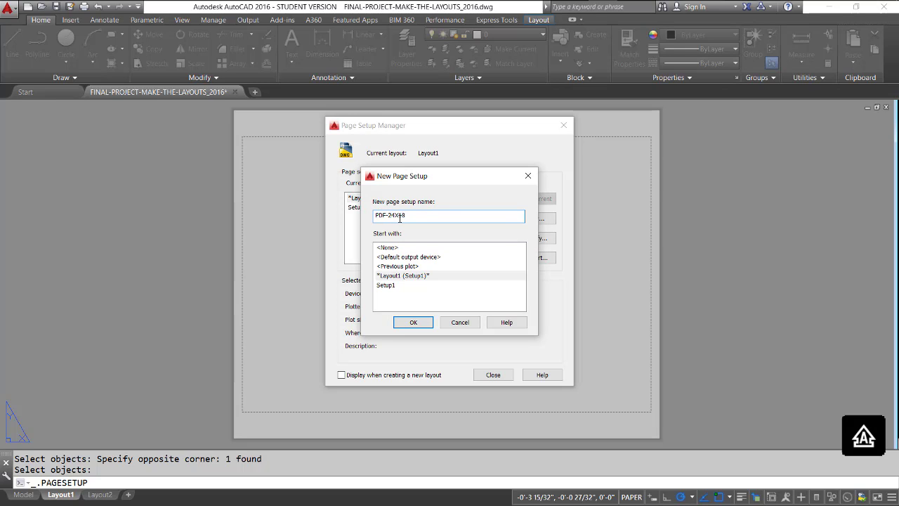
click(415, 324)
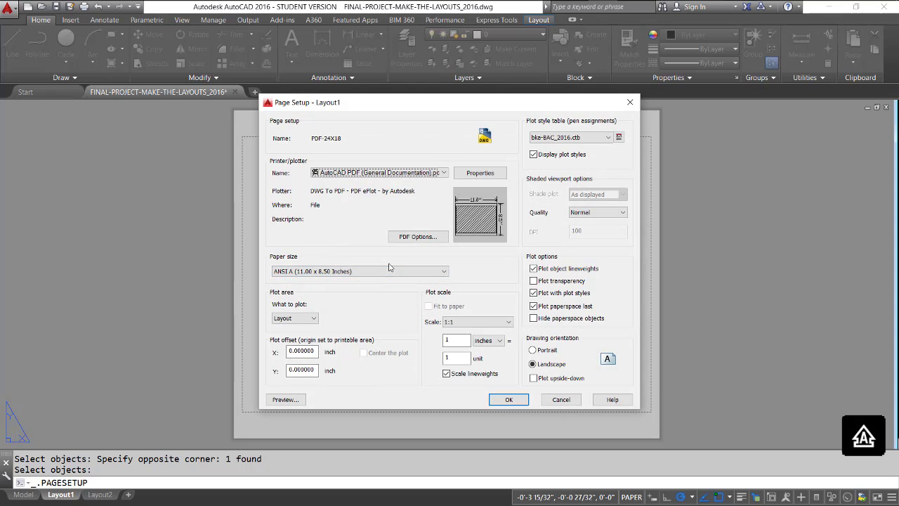
- Set the plotter to AutoCAD PDF (General Documentation).pc3 and the paper size to ARCH expand C (24.00 x 18.00 Inches)
click(444, 173)
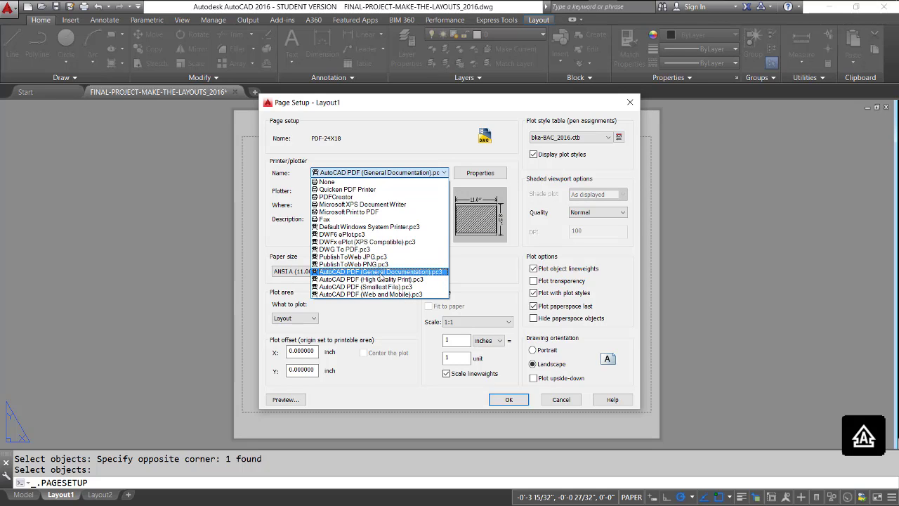
click(395, 272)
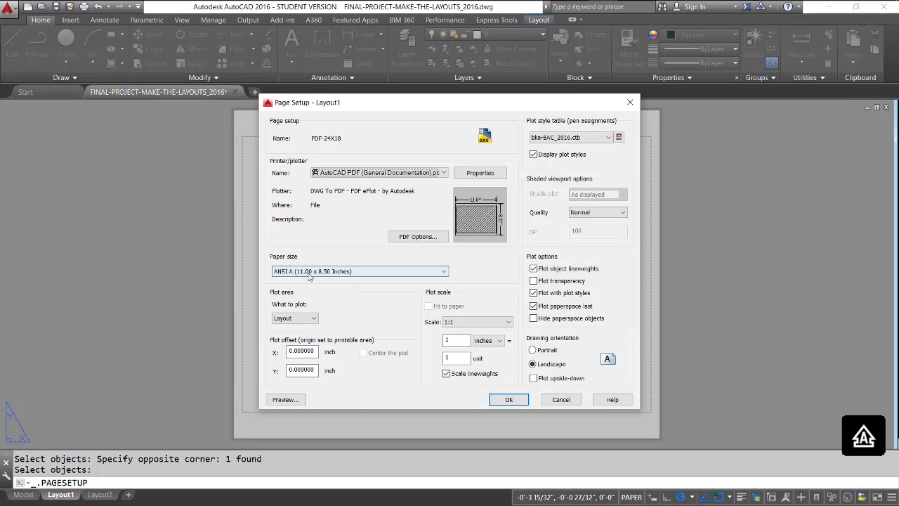
click(445, 273)
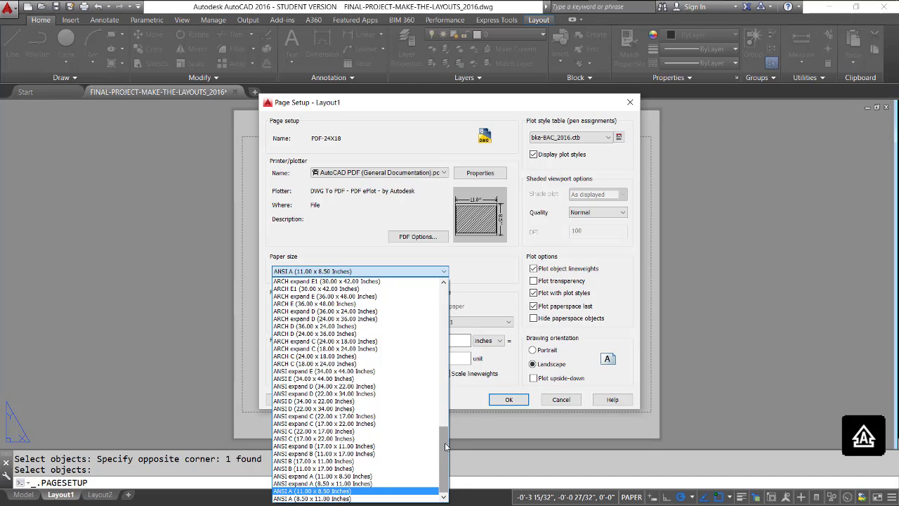
drag(444, 442, 445, 432)
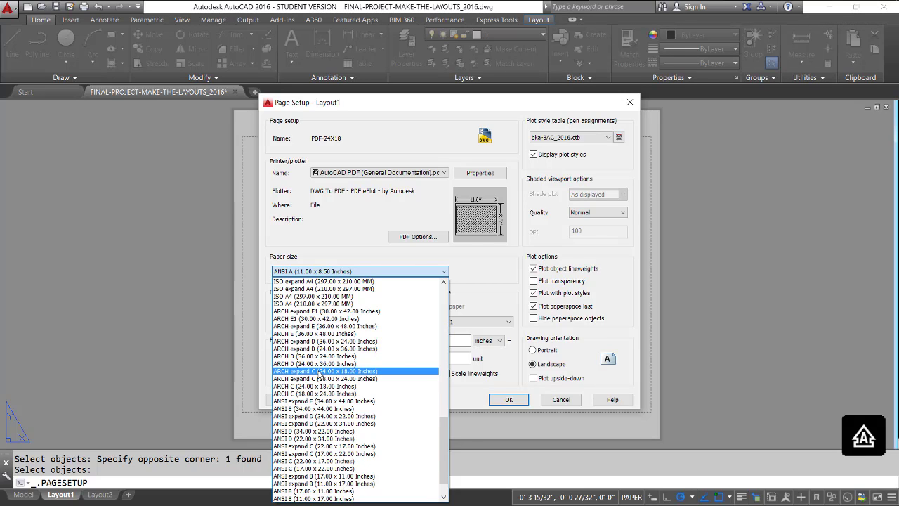
click(320, 371)
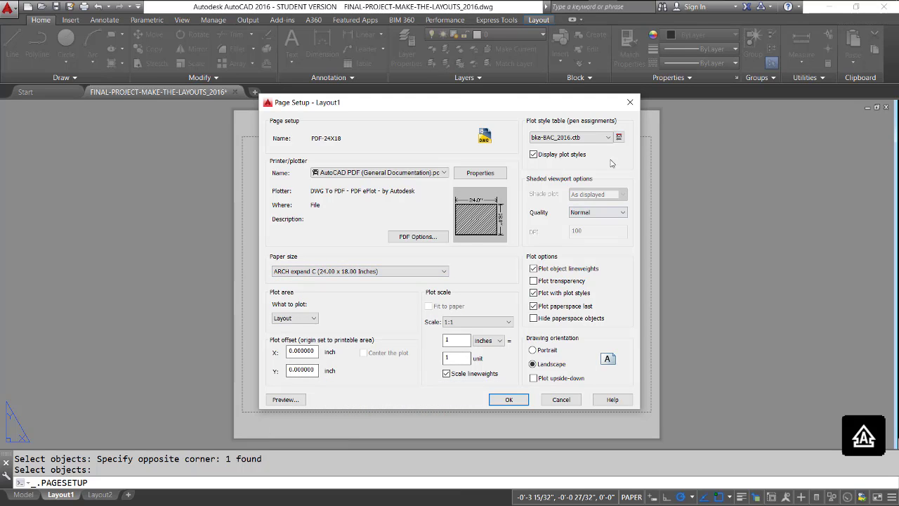
- Assign the bka-BAC_2016.ctb plot style table and accept the new page setup
click(608, 138)
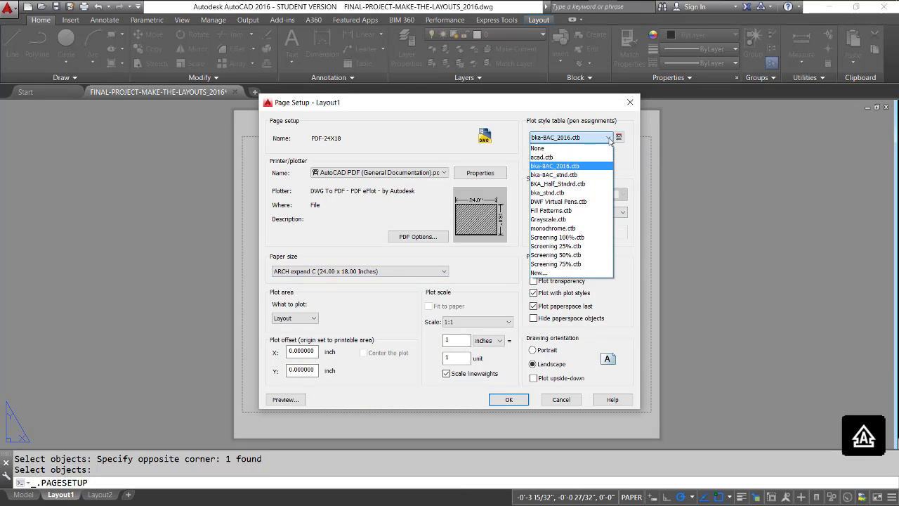
click(565, 166)
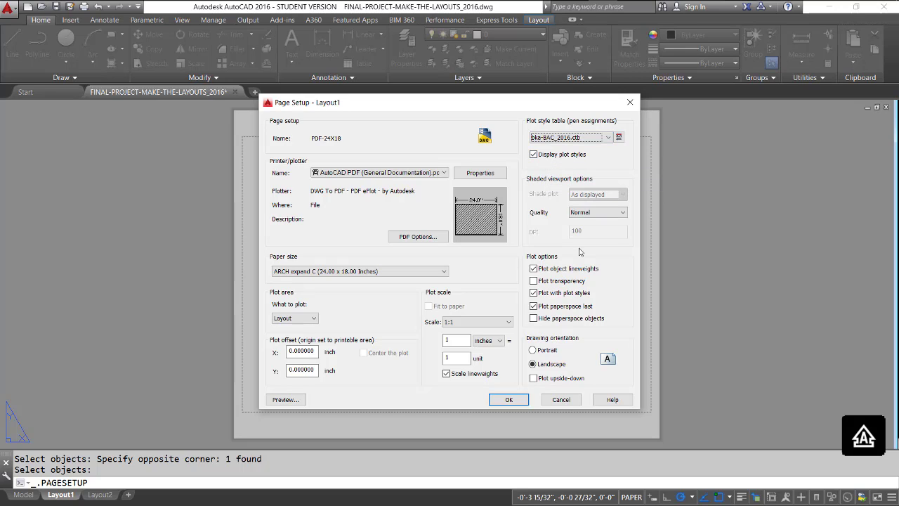
click(509, 402)
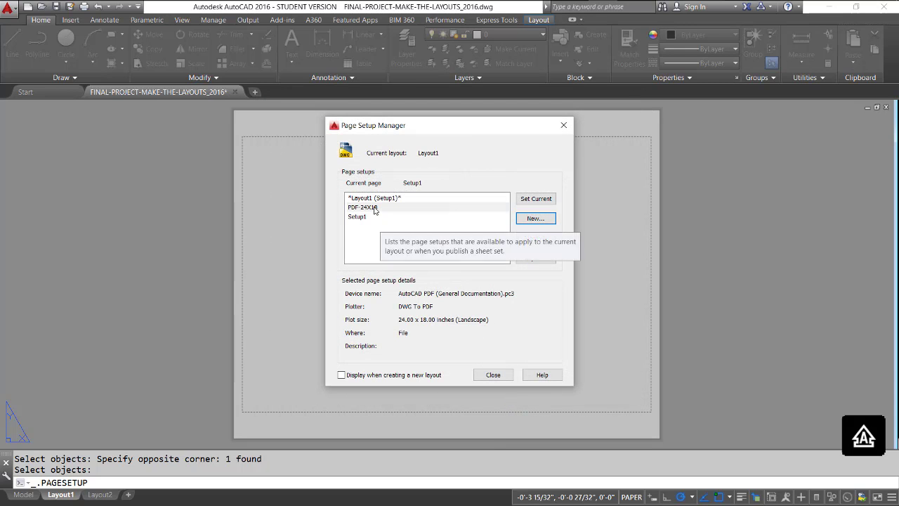
- Make PDF-24X18 the current page setup for Layout1 and close the page setup manager
click(380, 207)
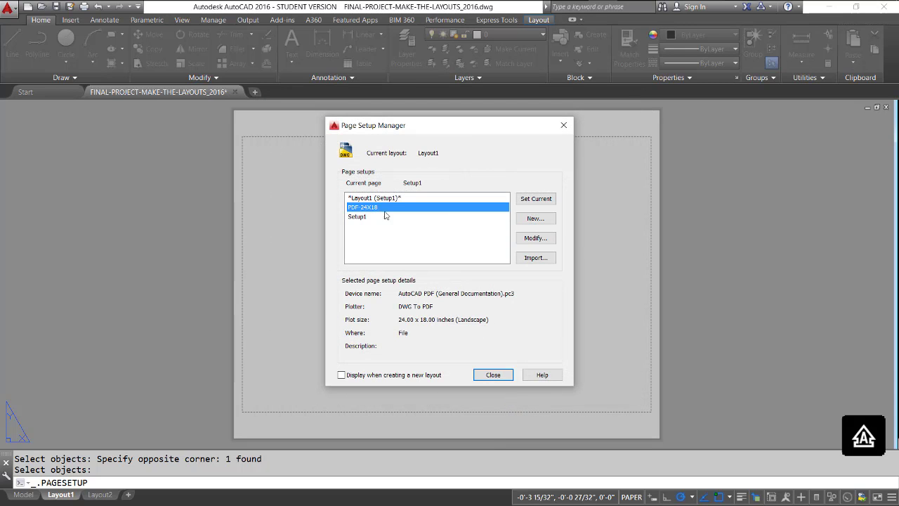
click(536, 199)
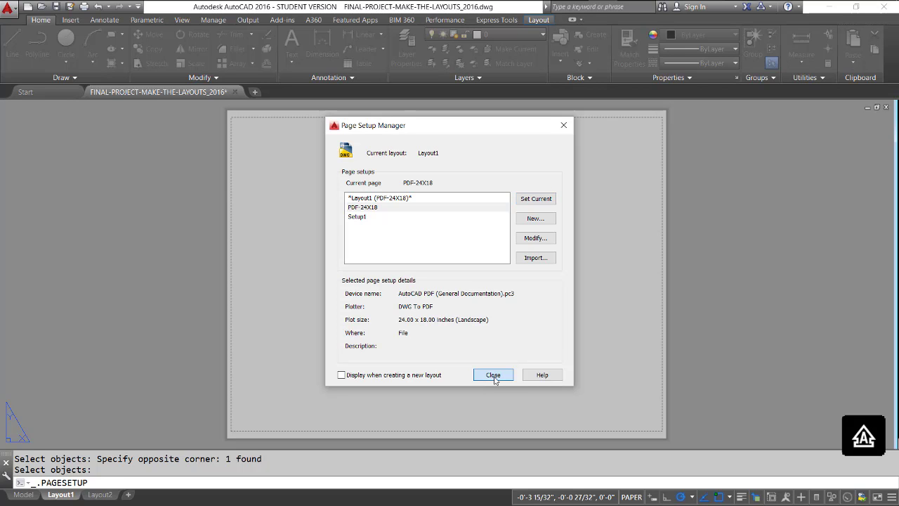
click(493, 375)
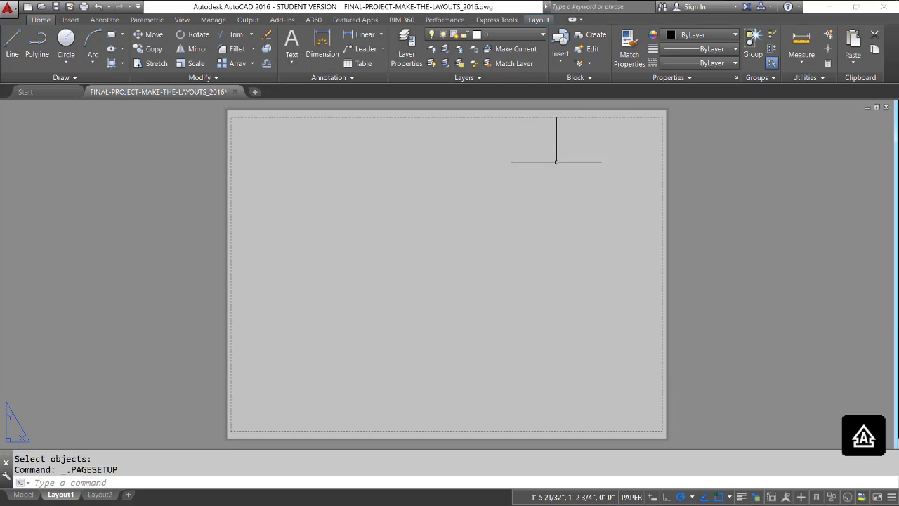
- Make SHT-BRDR the current layer
click(543, 34)
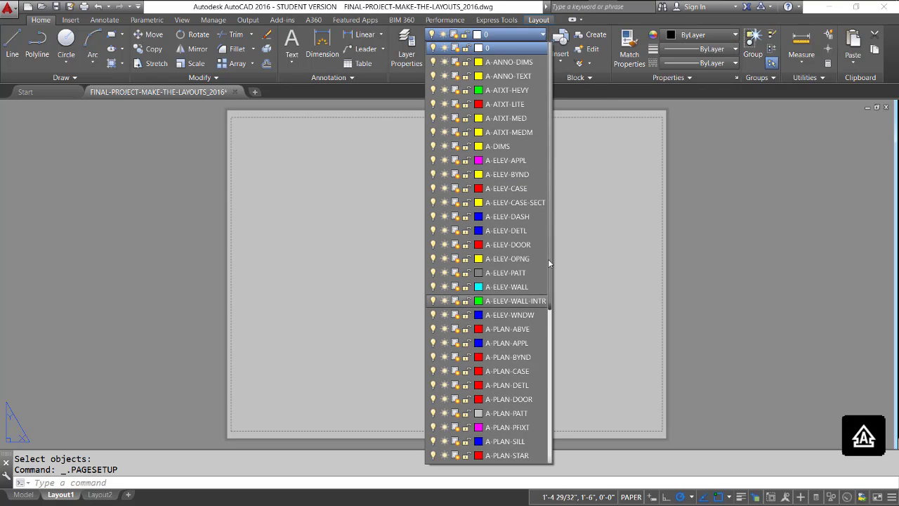
drag(550, 258, 541, 371)
scroll(540, 370, down, 2)
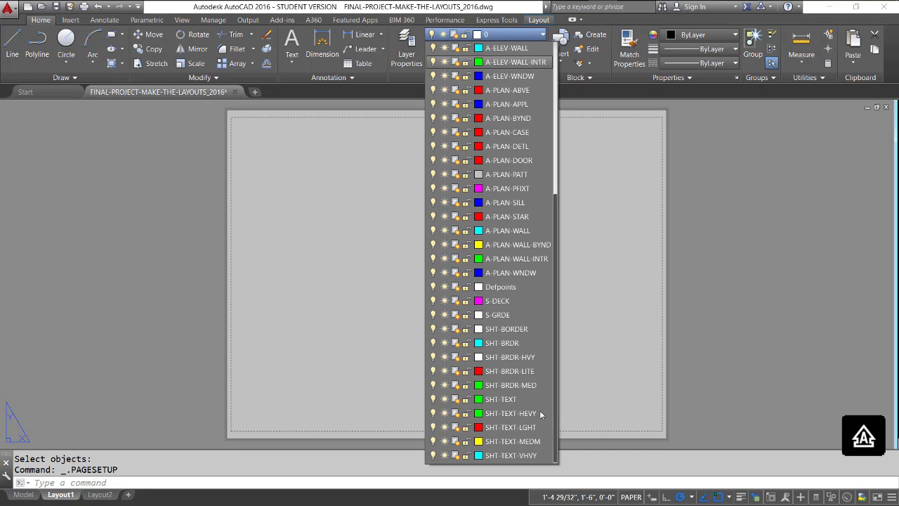
click(497, 343)
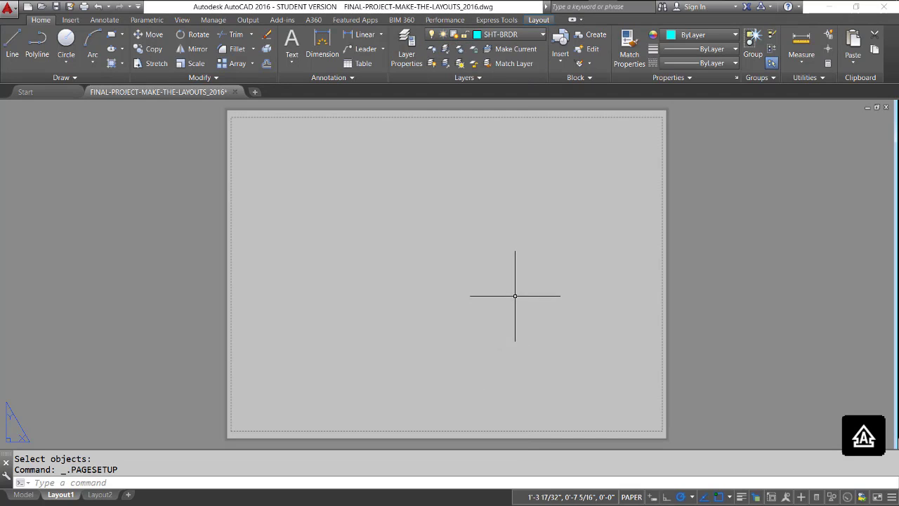
- Insert the LAYOUT-BORDER-24X18 title block at 0,0 on the sheet, accepting its default attribute values
click(562, 63)
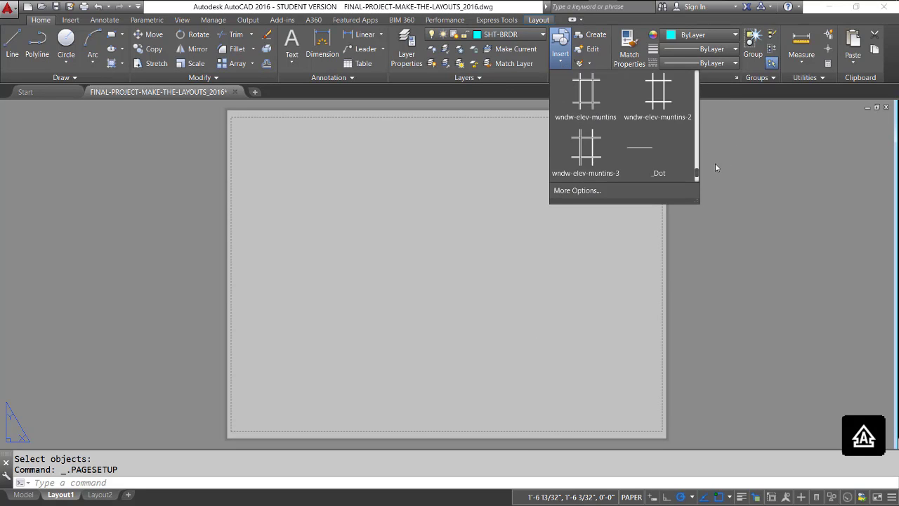
scroll(698, 179, down, 1)
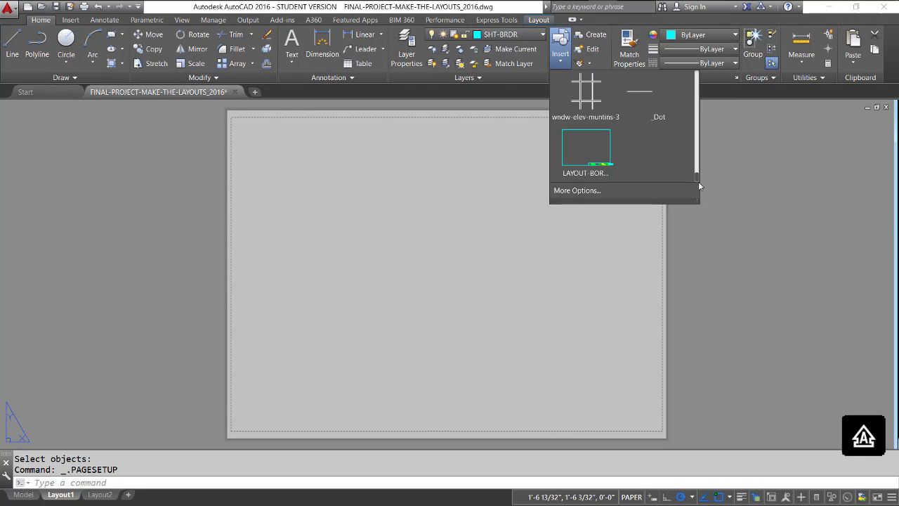
click(600, 174)
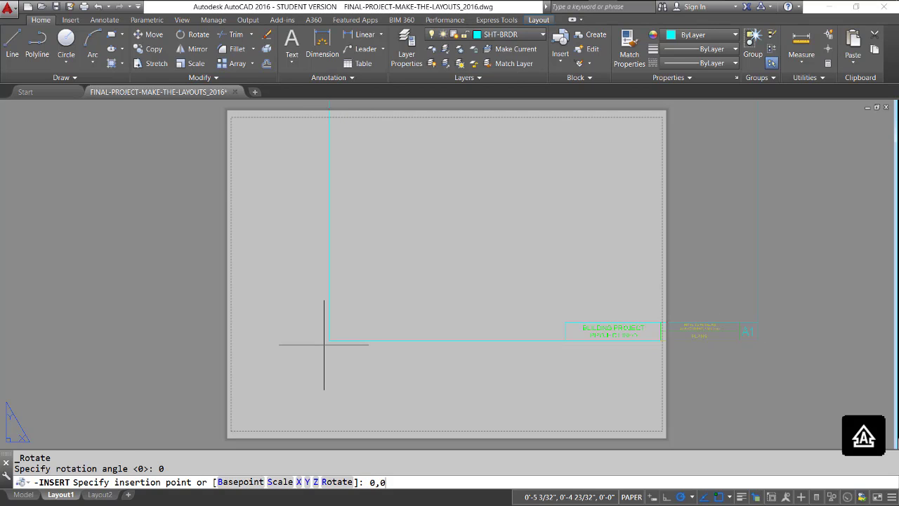
text(0,0)
key(Return)
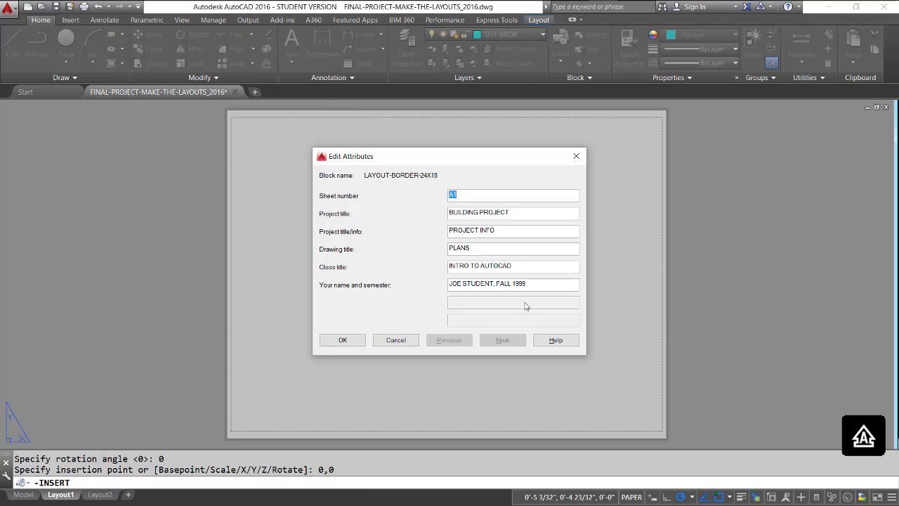
click(343, 340)
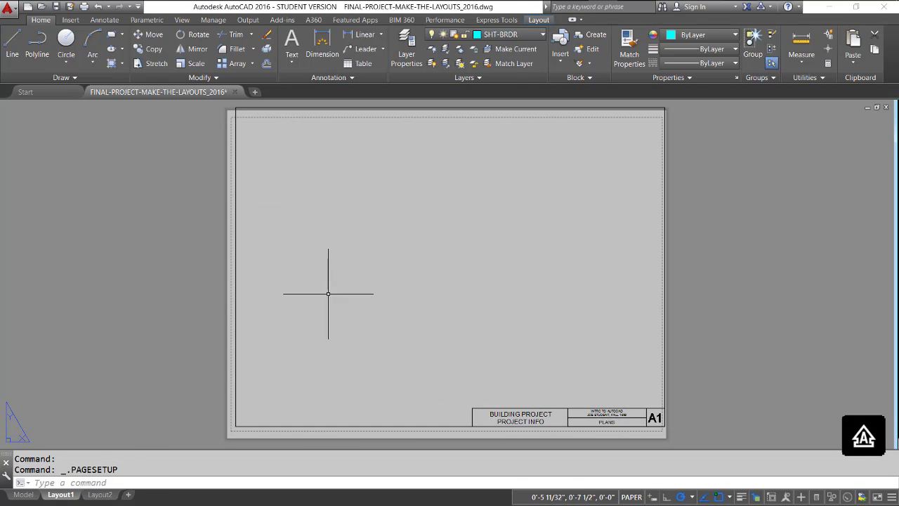
- Modify the PDF-24X18 page setup to use the ARCH full bleed C (24.00 x 18.00 Inches) paper size
right_click(71, 492)
click(133, 422)
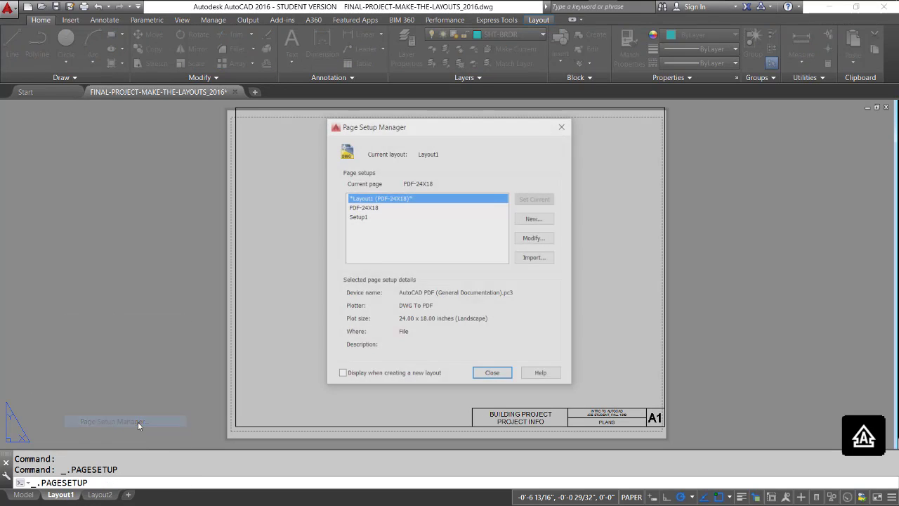
click(380, 207)
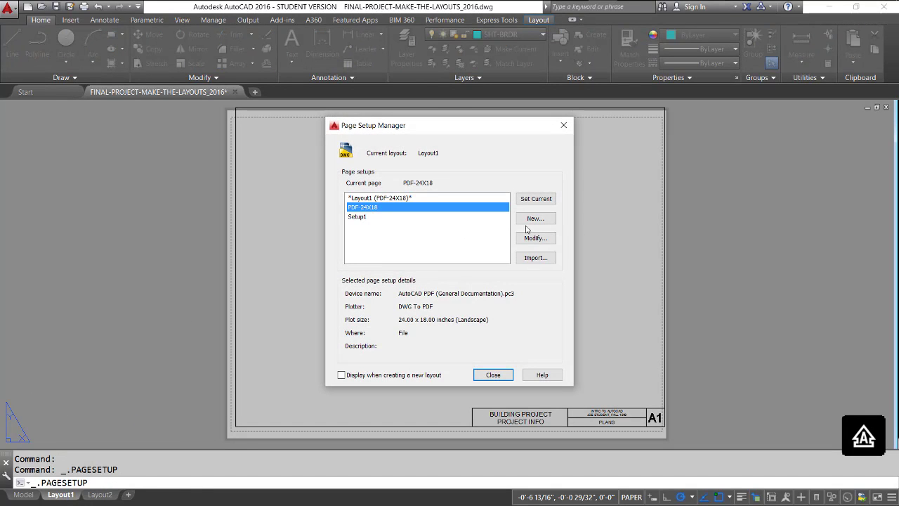
click(536, 238)
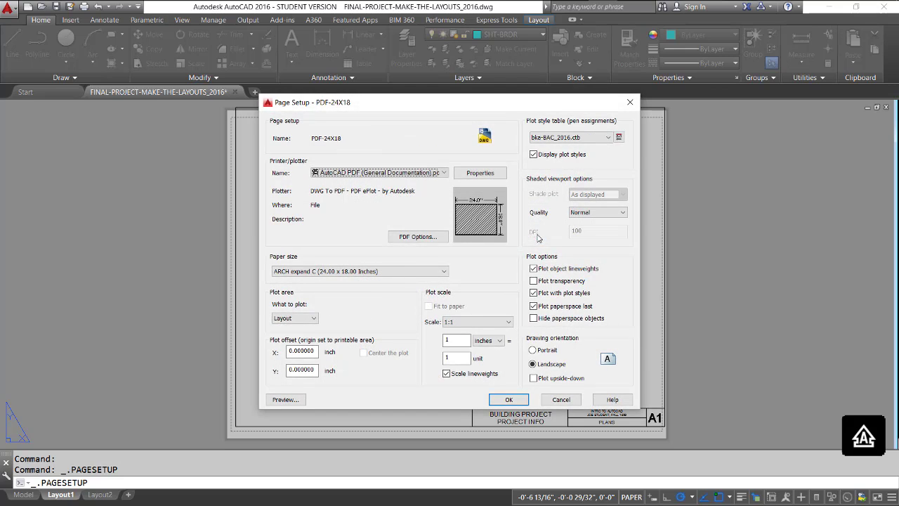
click(445, 273)
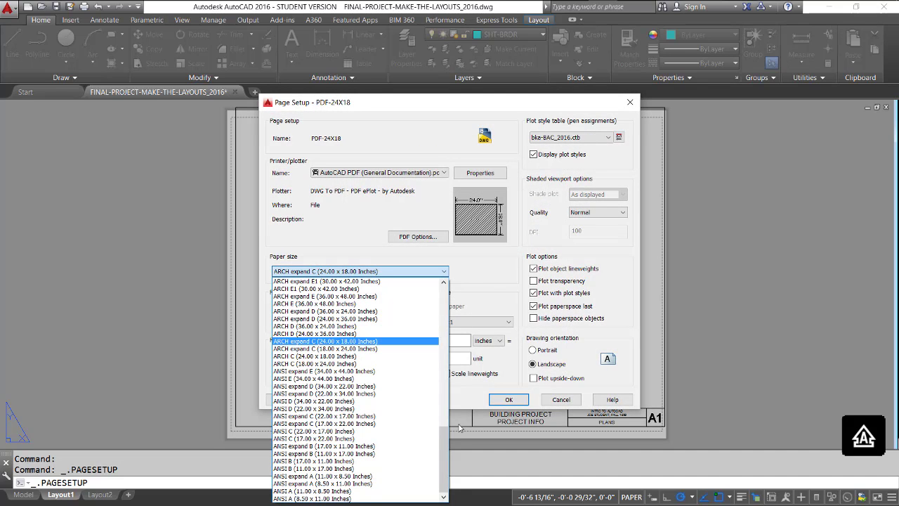
drag(442, 446, 438, 367)
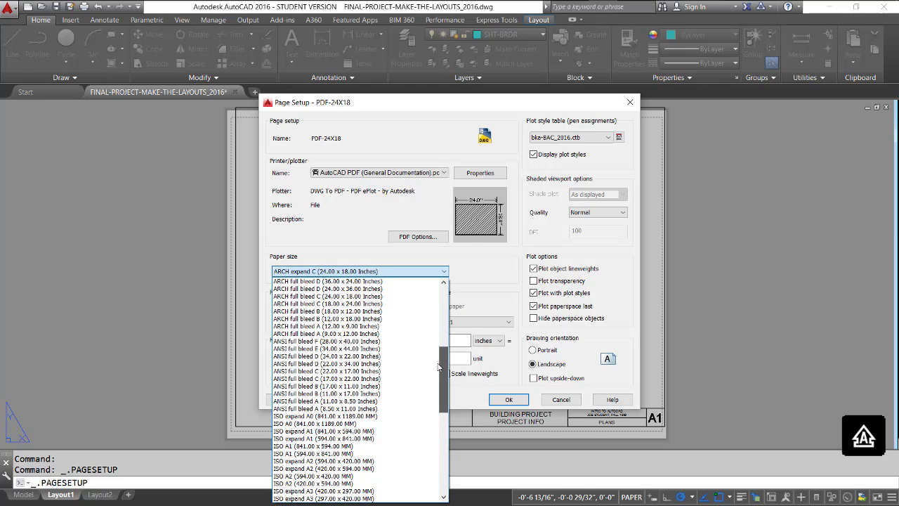
drag(437, 366, 437, 361)
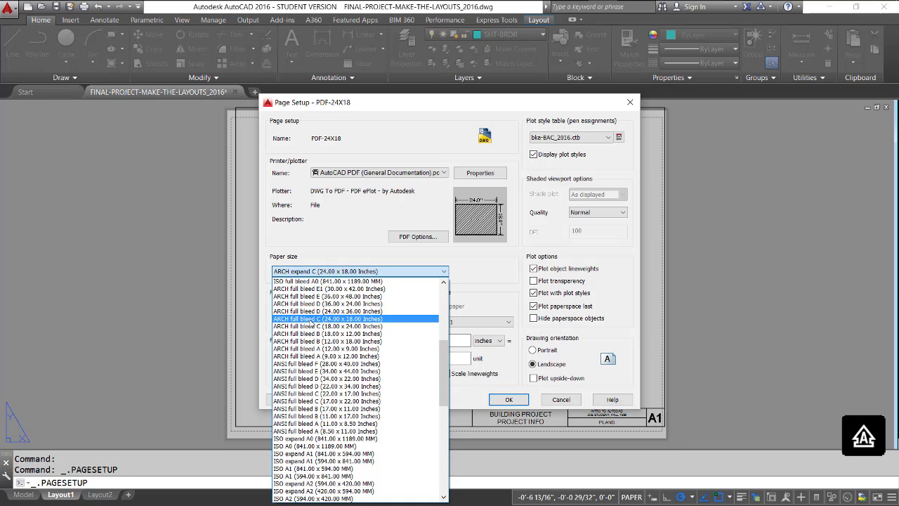
click(310, 322)
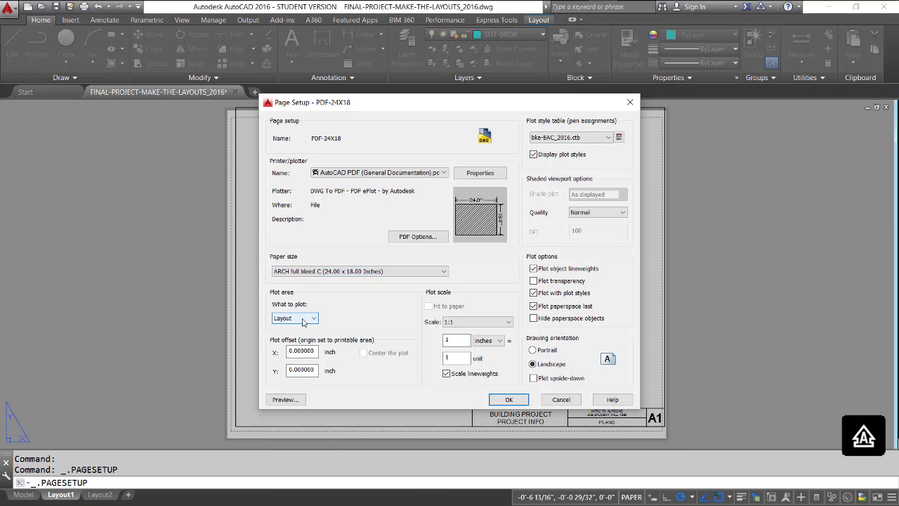
- Accept the PDF-24X18 page setup edits, update all layouts that reference it, and close the page setup manager
click(510, 399)
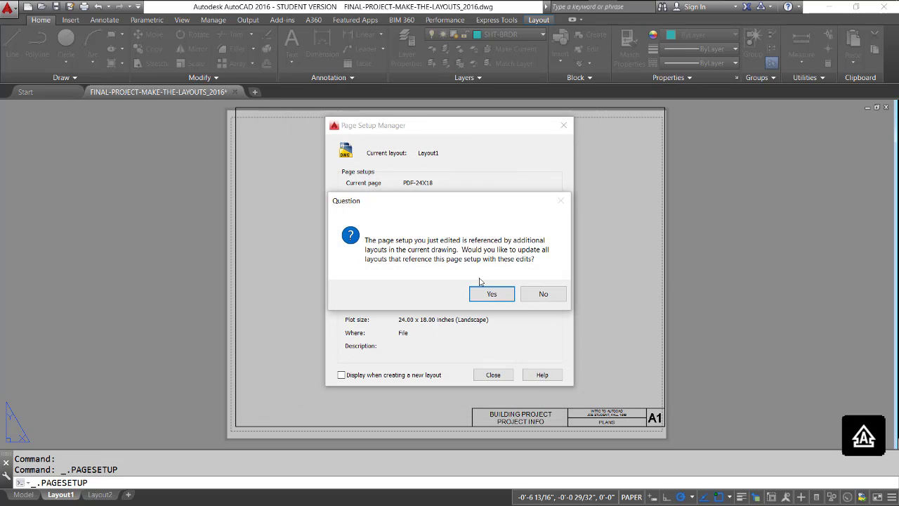
click(495, 295)
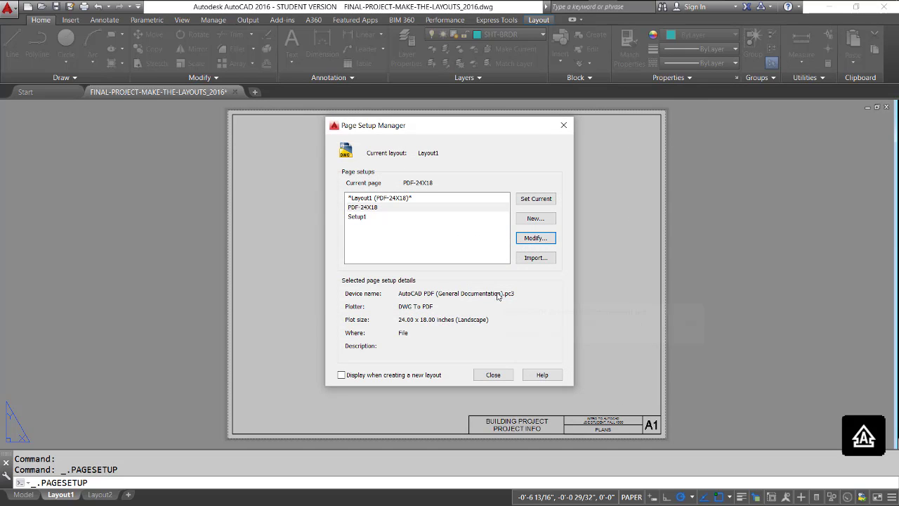
click(491, 376)
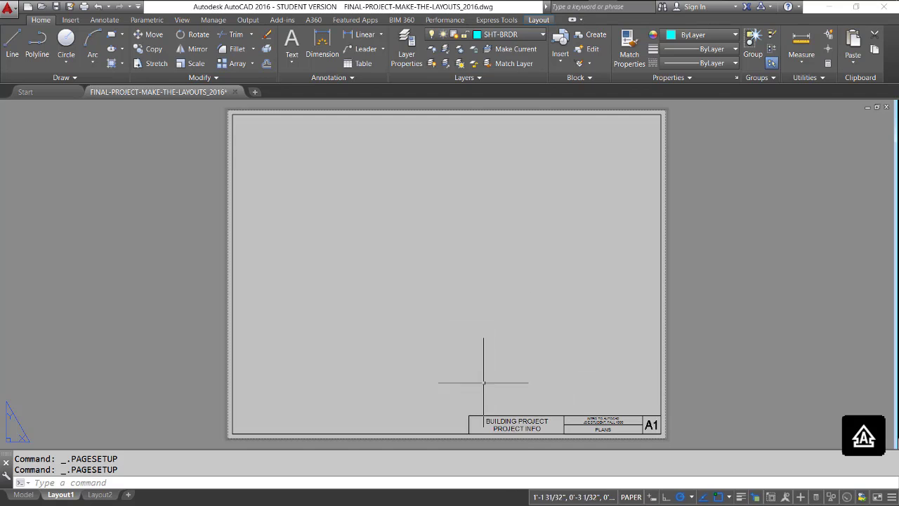
- Edit the title block's attributes on the sheet, setting the project title to ART HOUSE RENOVATIONS
double_click(472, 418)
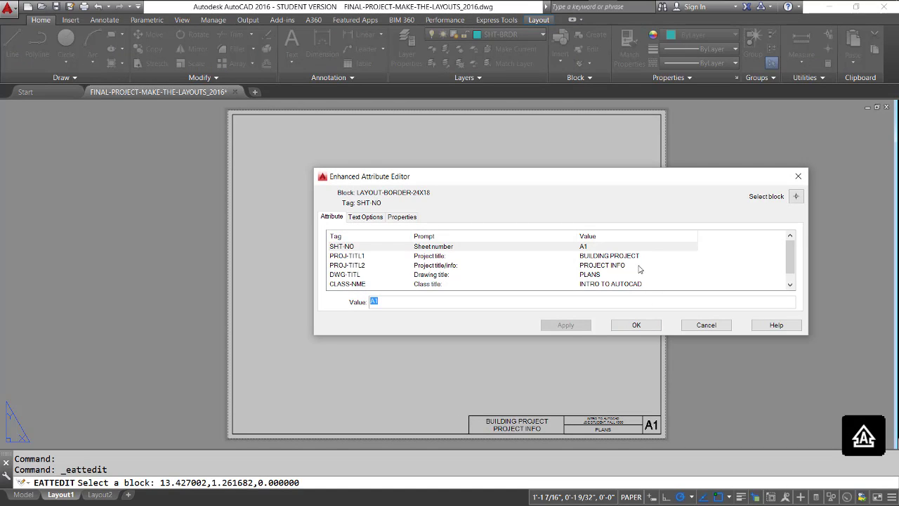
click(602, 257)
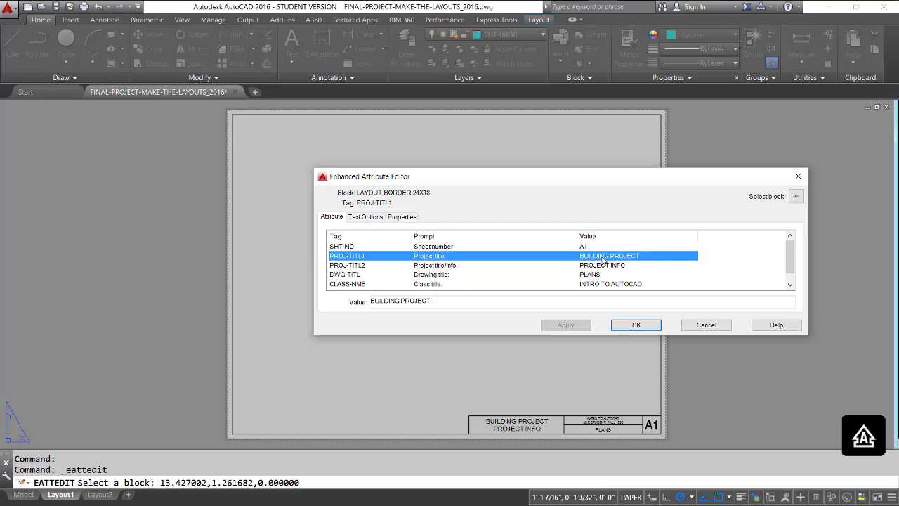
click(432, 300)
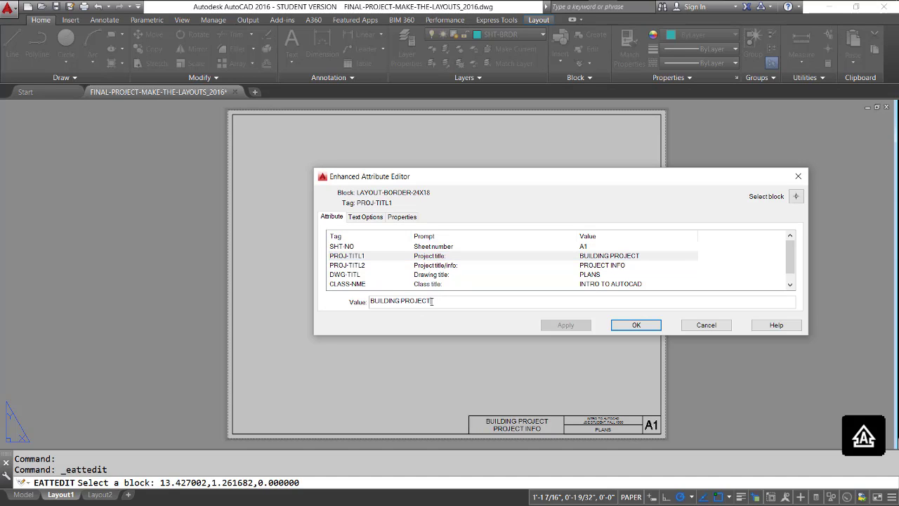
double_click(423, 300)
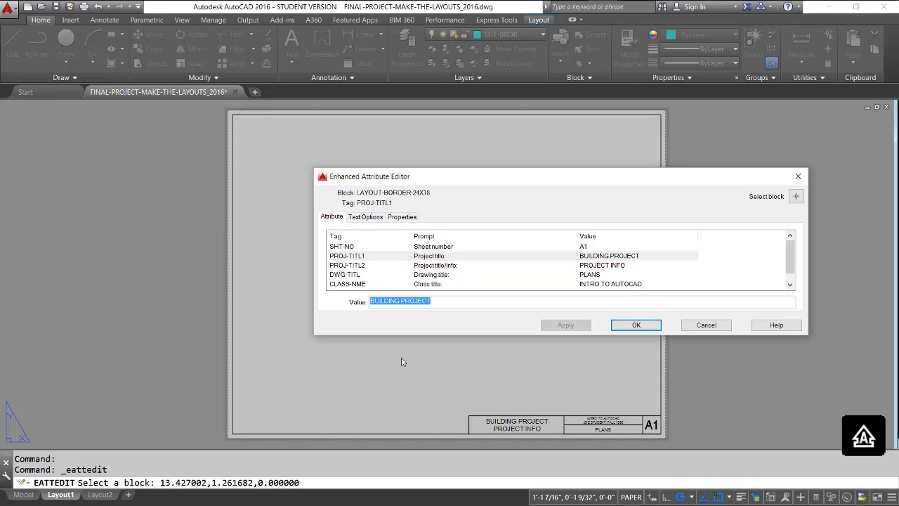
text(A)
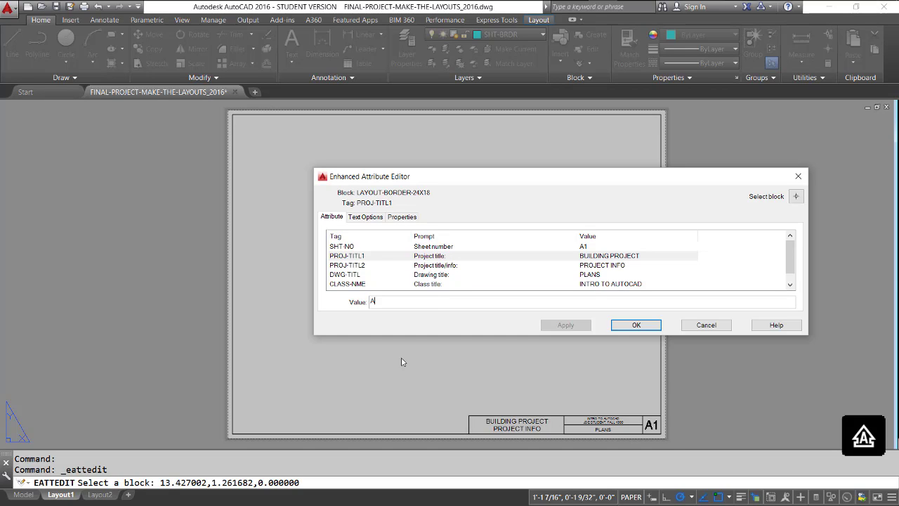
text(RT HO)
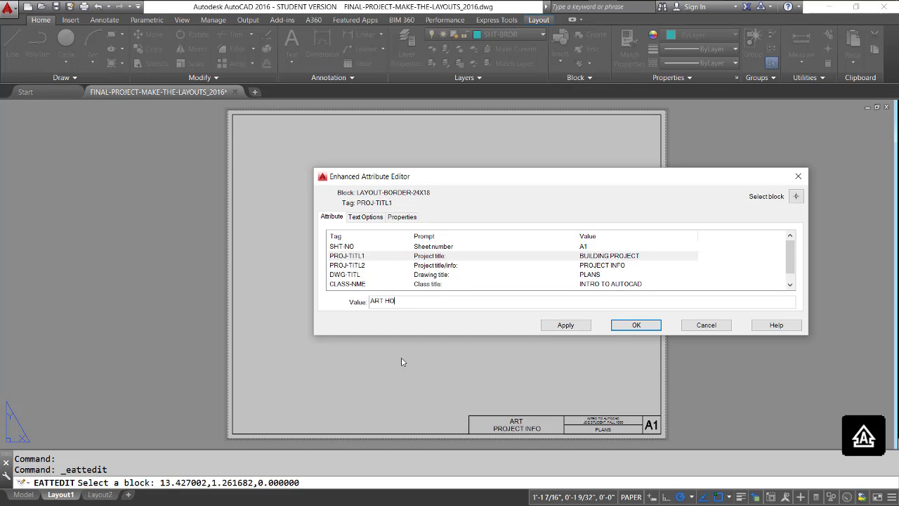
text(USE RENOVATIONS)
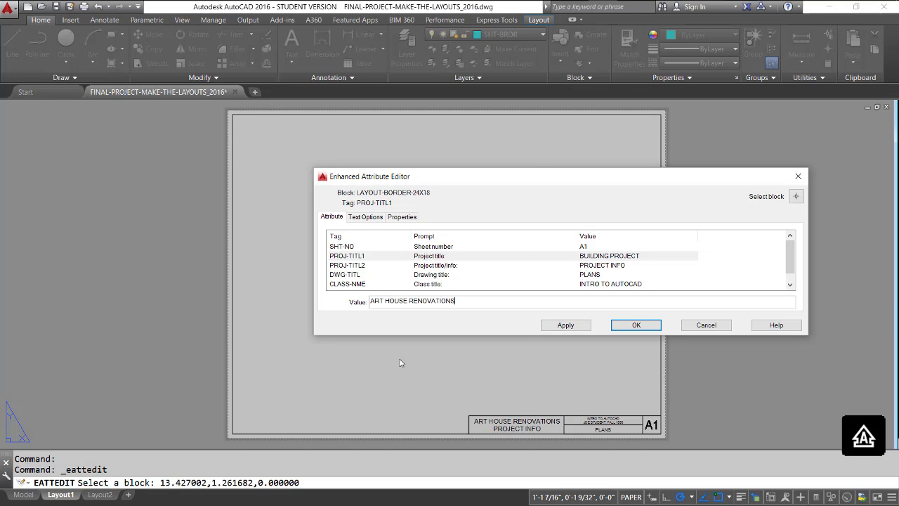
click(564, 324)
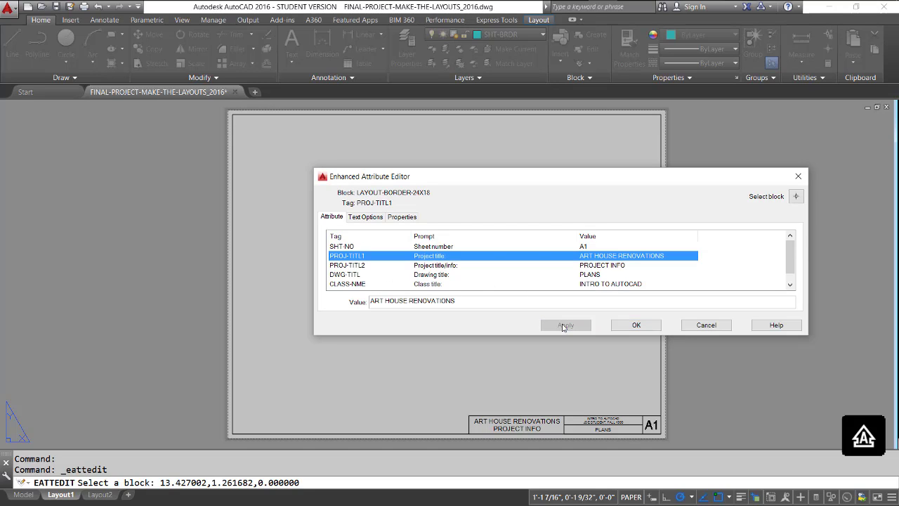
- Set the title block's second project title line (PROJ-TITL2) to SEMESTER FINAL PROJECT and apply it
click(441, 266)
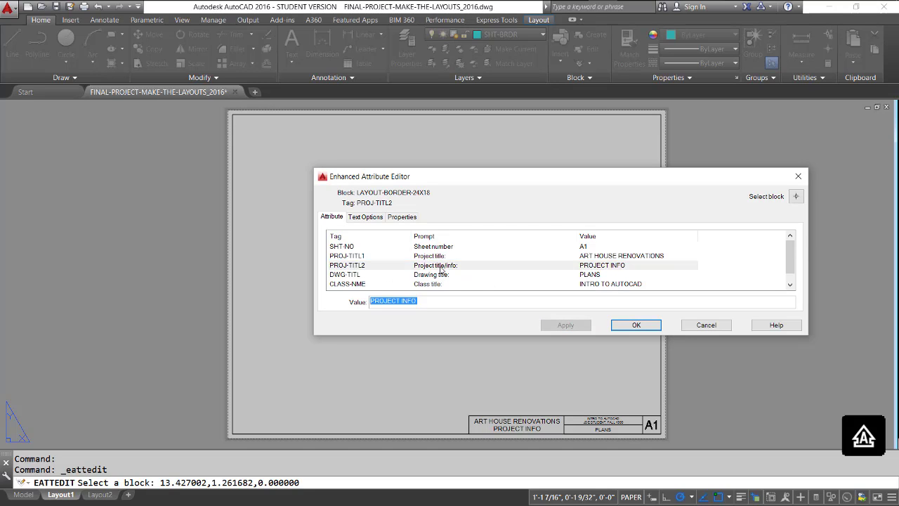
click(427, 300)
drag(427, 301, 369, 301)
text(SEMESTER)
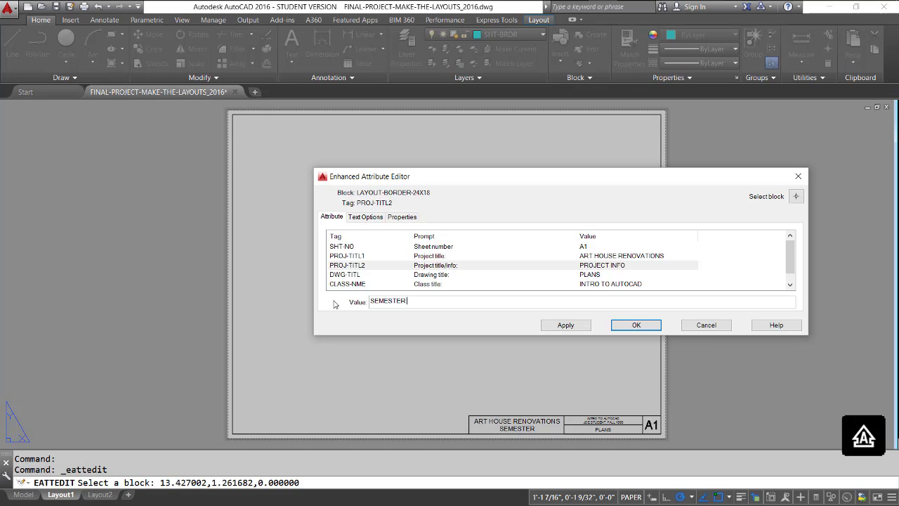
text( FINAL PROJECT)
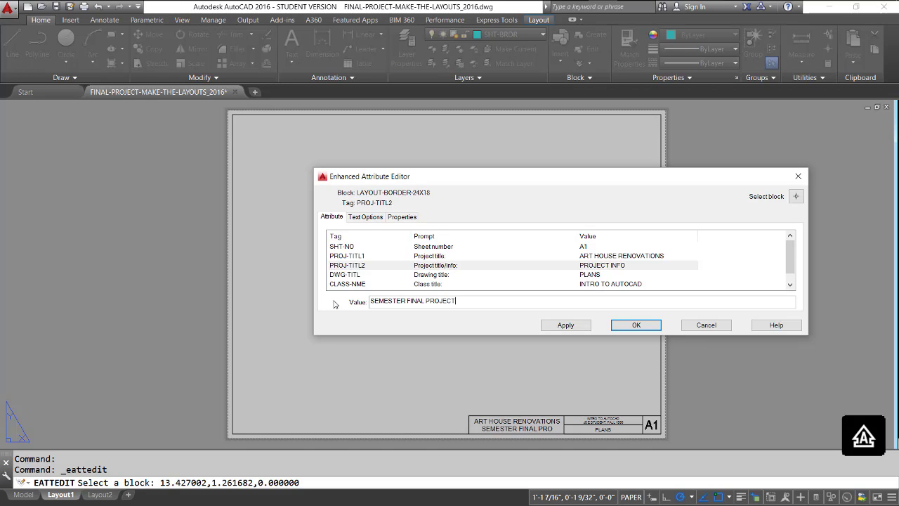
click(566, 326)
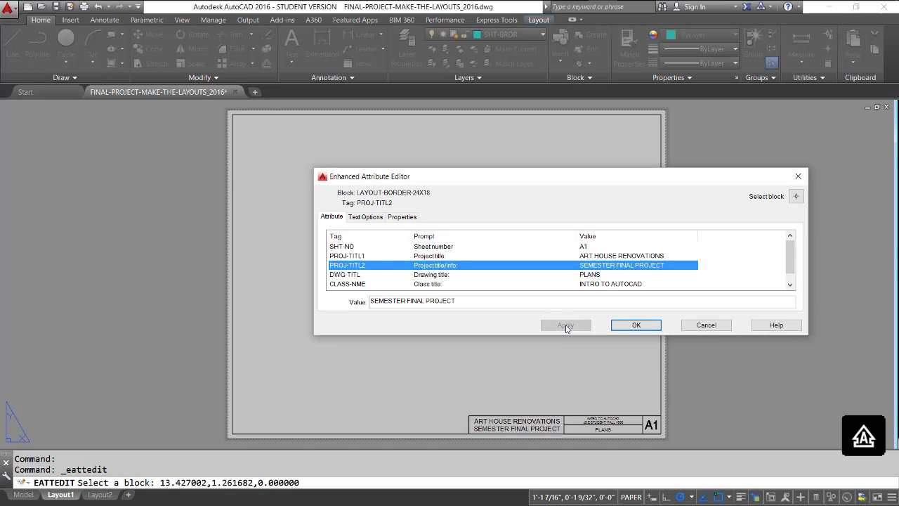
- Set the title block's drawing title to EXISTING CONDITIONS and apply it
click(431, 276)
key(Tab)
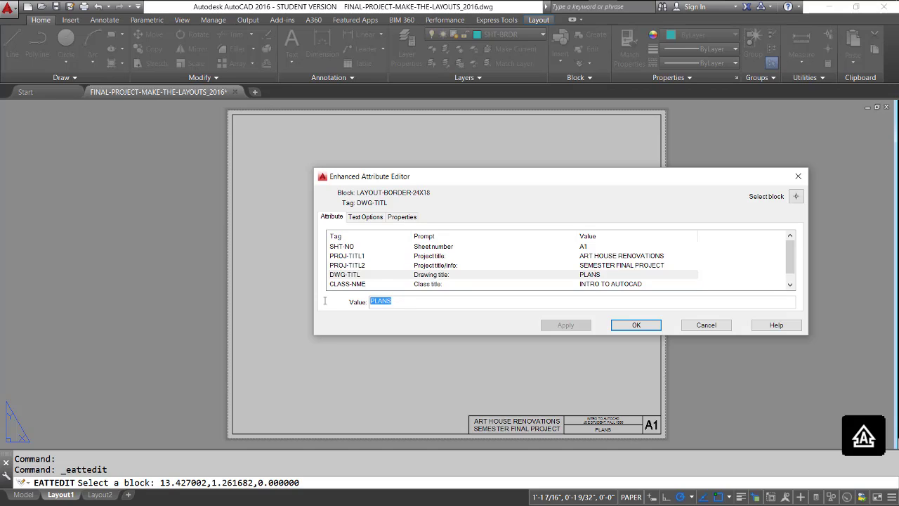
text(EXISTING)
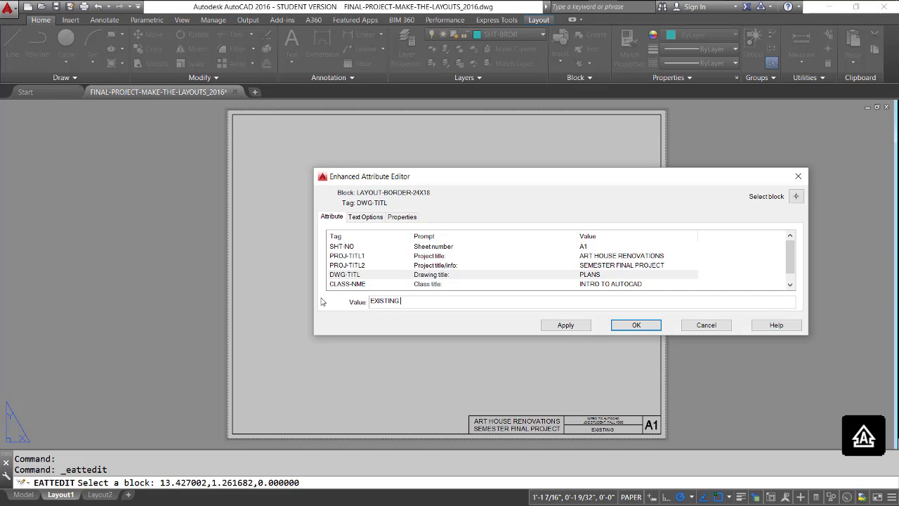
text( CONDITIONS)
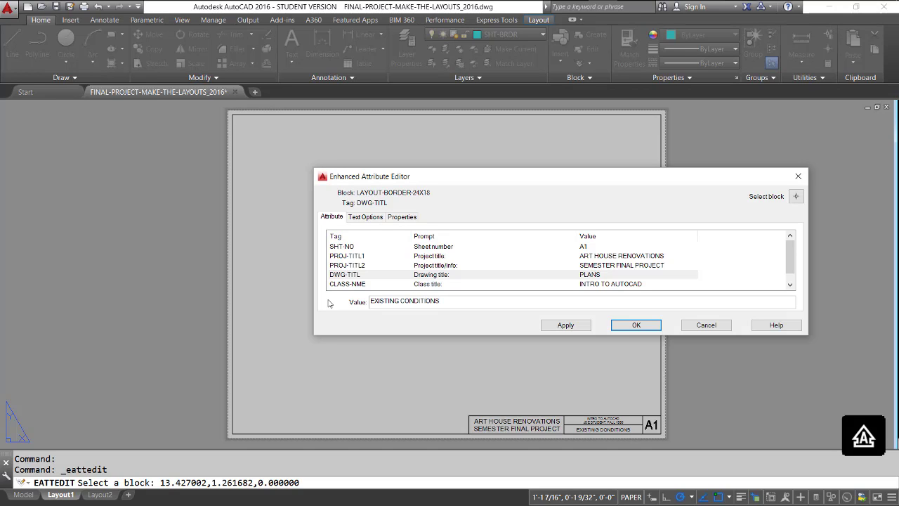
click(567, 325)
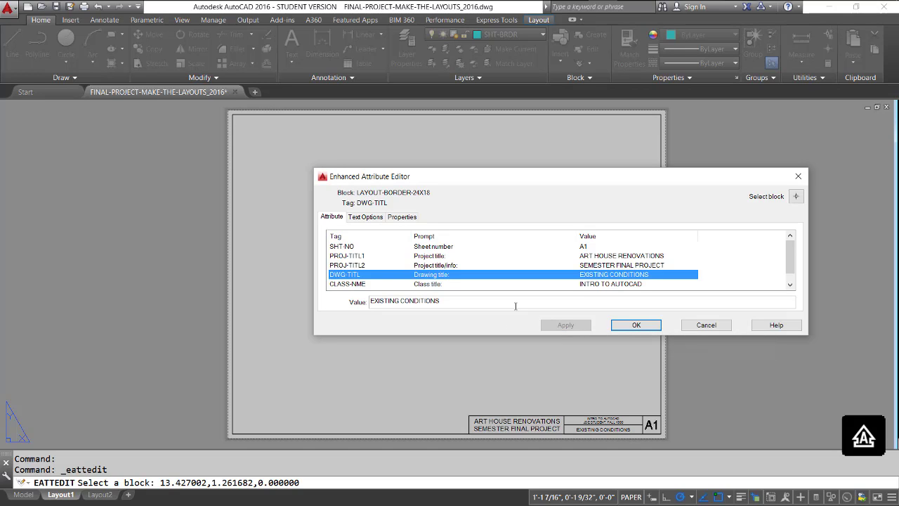
- Set the title block's class title to AUTOCAD 1 - 2D DRAFTING and apply it
click(433, 285)
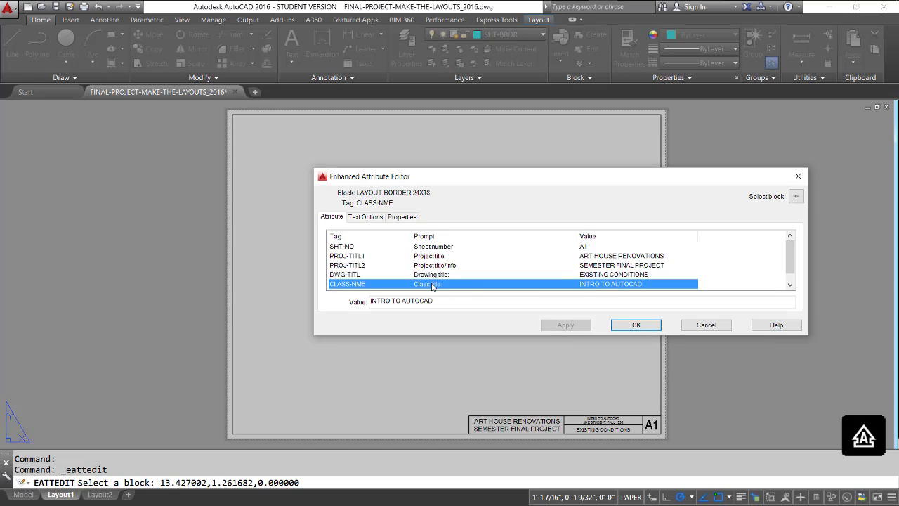
click(402, 301)
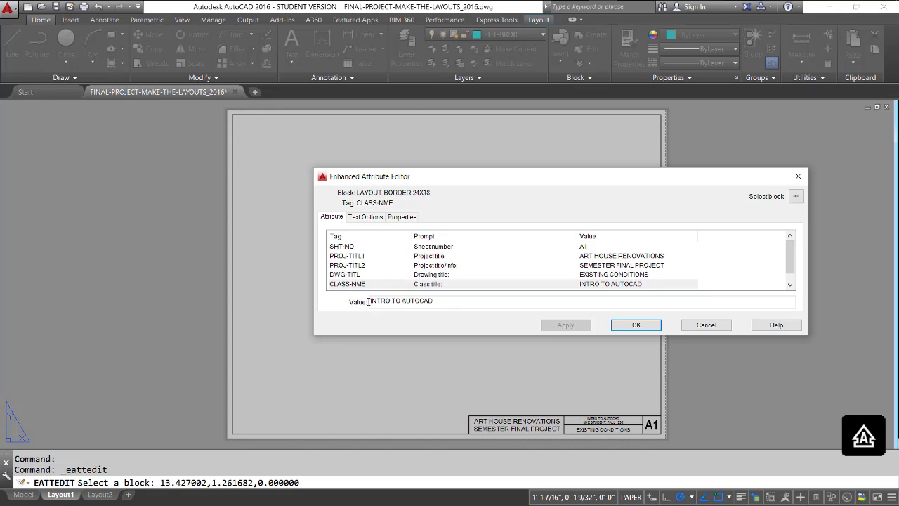
key(shift+Home)
key(BackSpace)
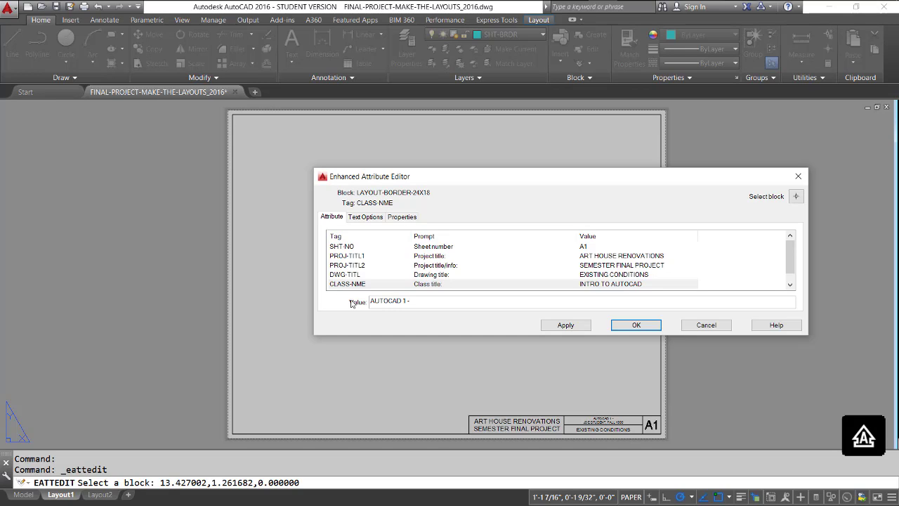
text(1 - 2D DRAFTING)
click(555, 332)
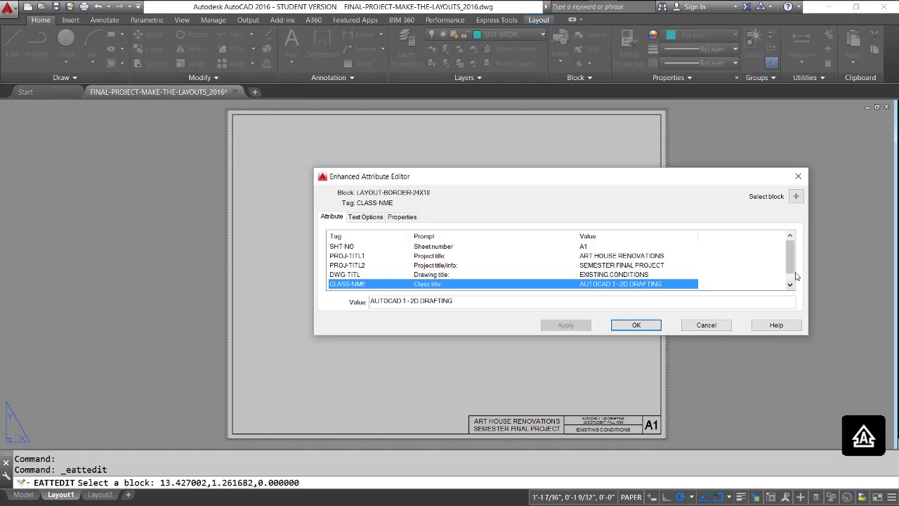
- Set the semester in the name and semester attribute to SPRING 2016, keeping the student name, and finish editing the attributes
scroll(793, 271, down, 1)
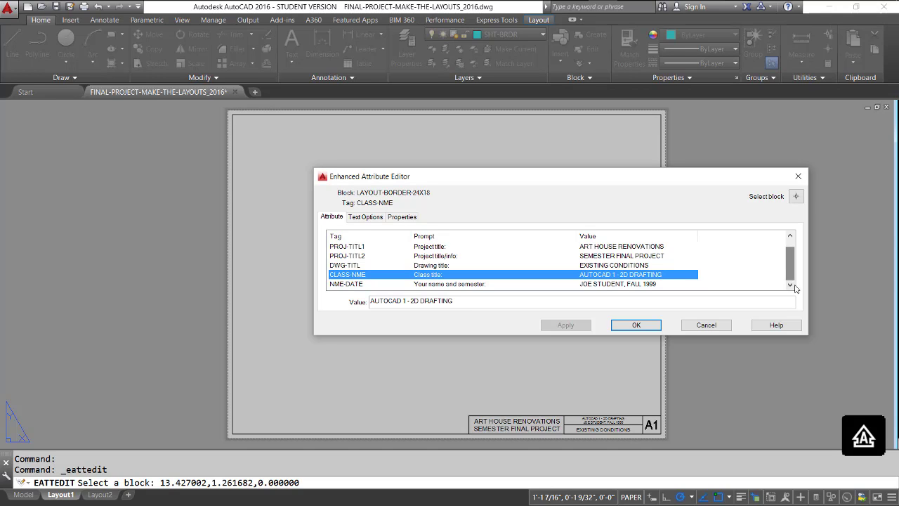
click(461, 284)
click(425, 302)
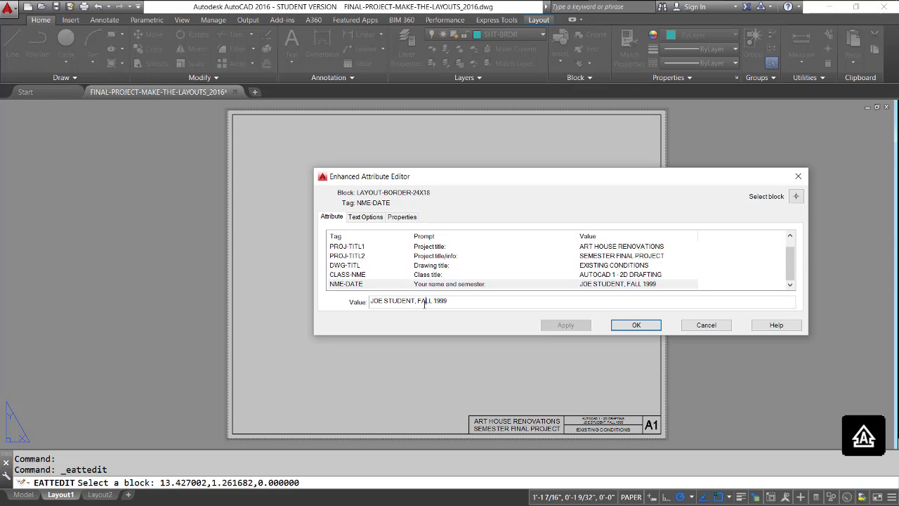
drag(418, 301, 461, 303)
text(SPRING 2016)
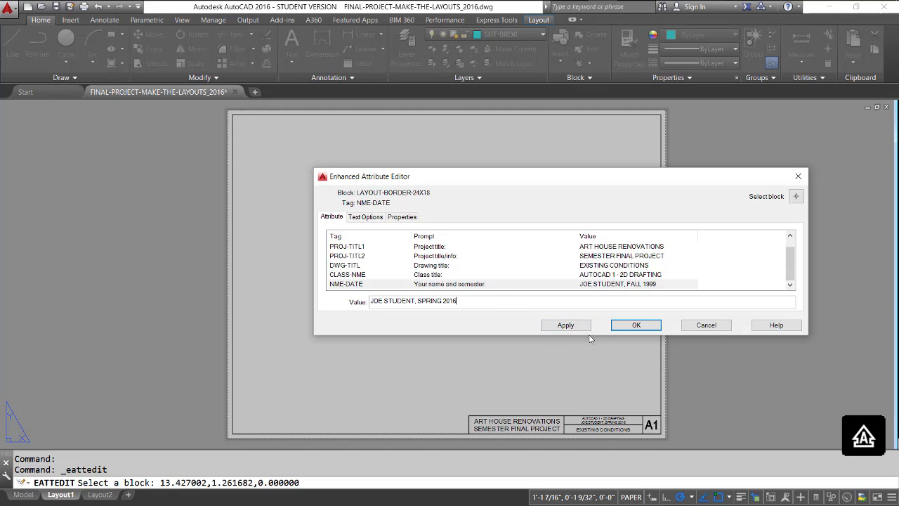
click(569, 327)
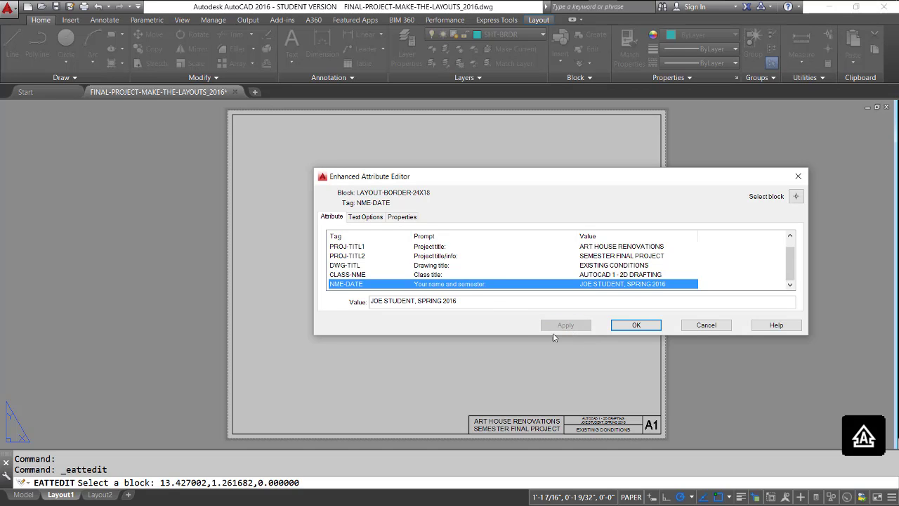
click(650, 326)
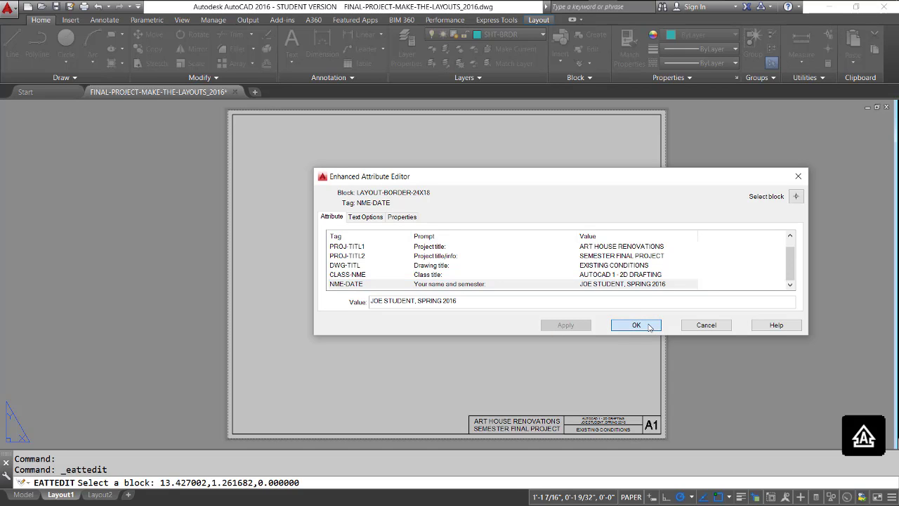
- Rename Layout1 as A1-EXIST
scroll(574, 421, up, 2)
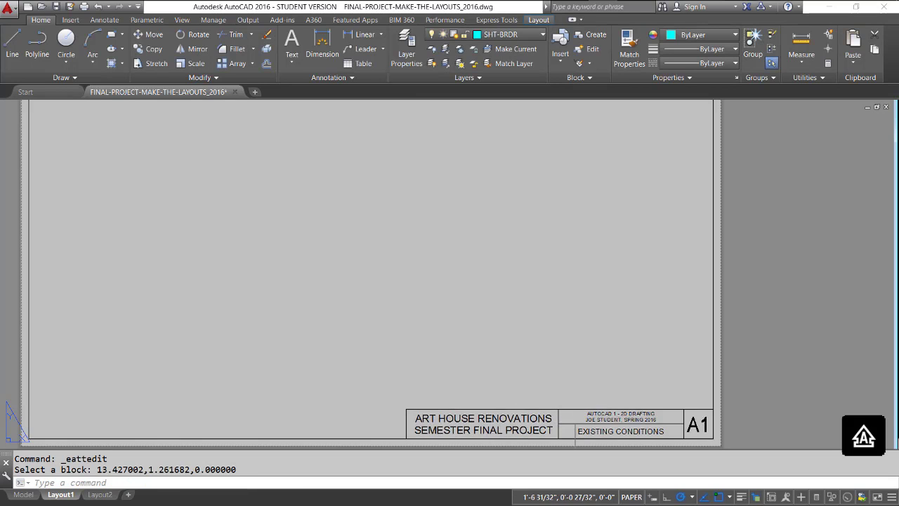
scroll(575, 425, up, 2)
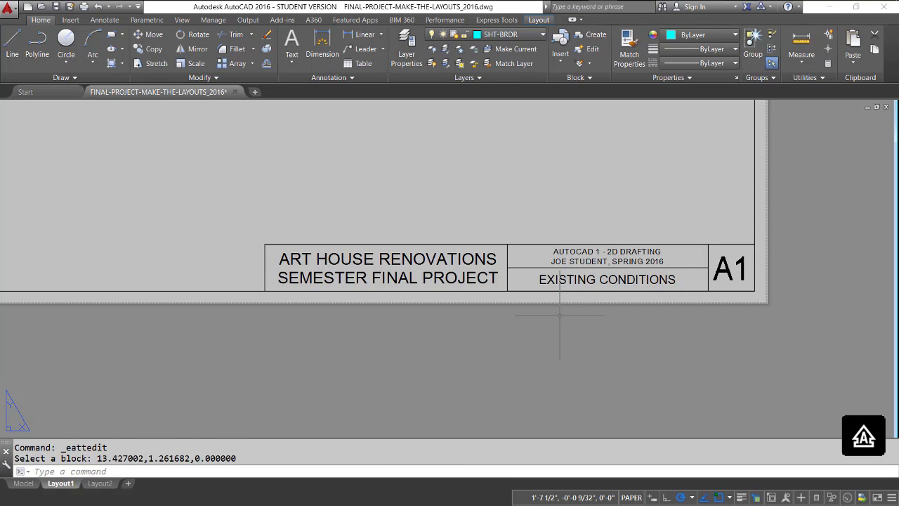
text(z)
key(Return)
text(a)
key(Return)
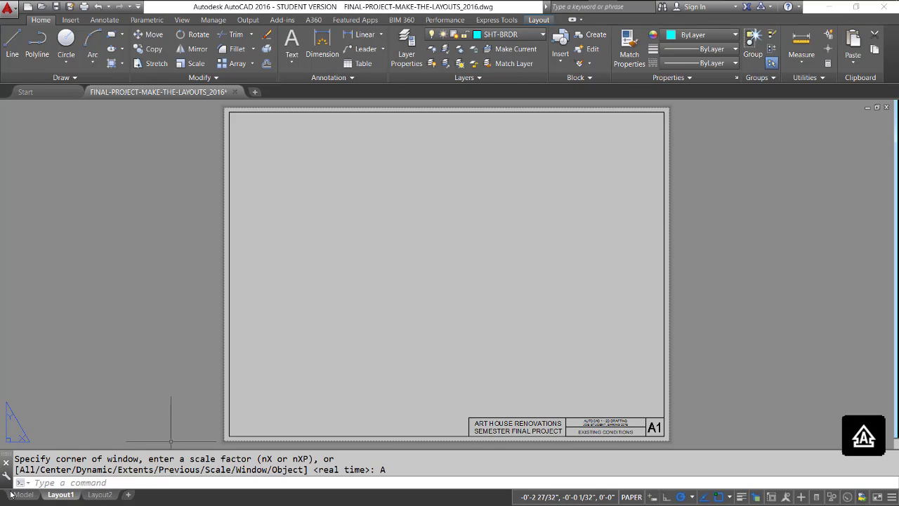
right_click(55, 496)
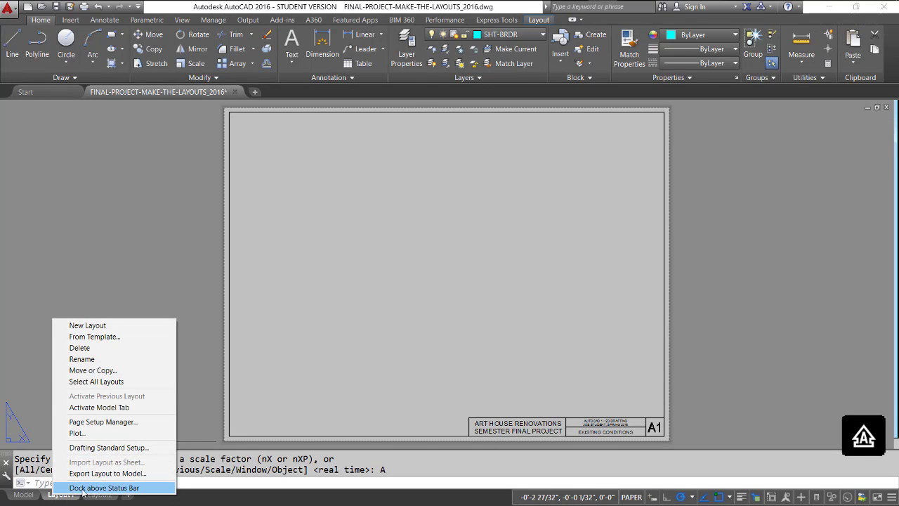
click(89, 360)
text(A)
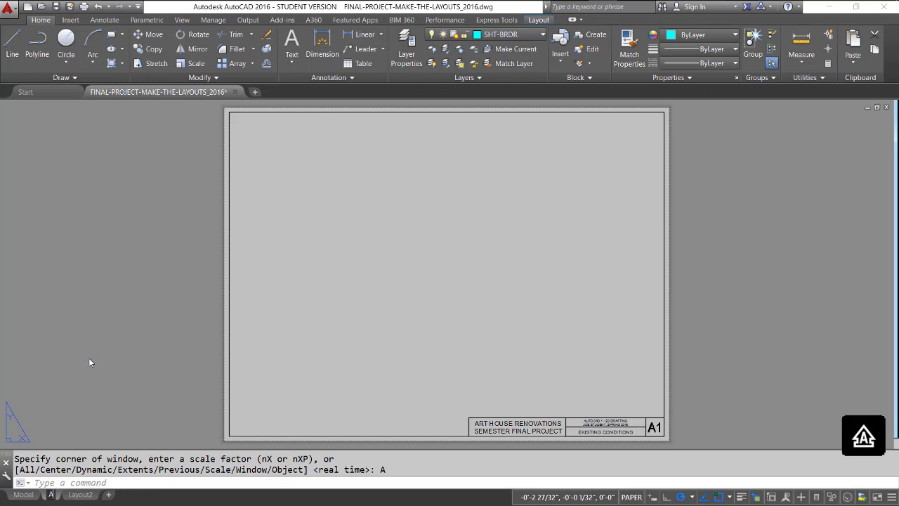
text(1-E)
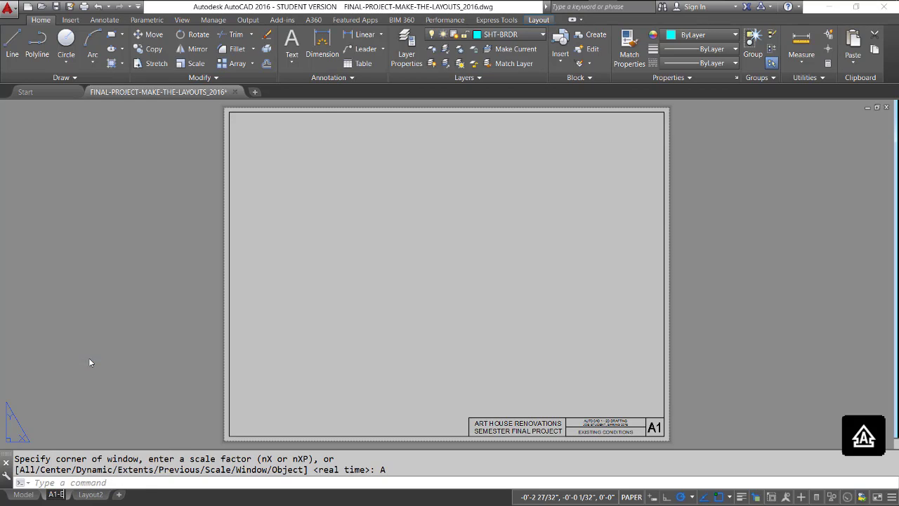
text(XIST)
key(Return)
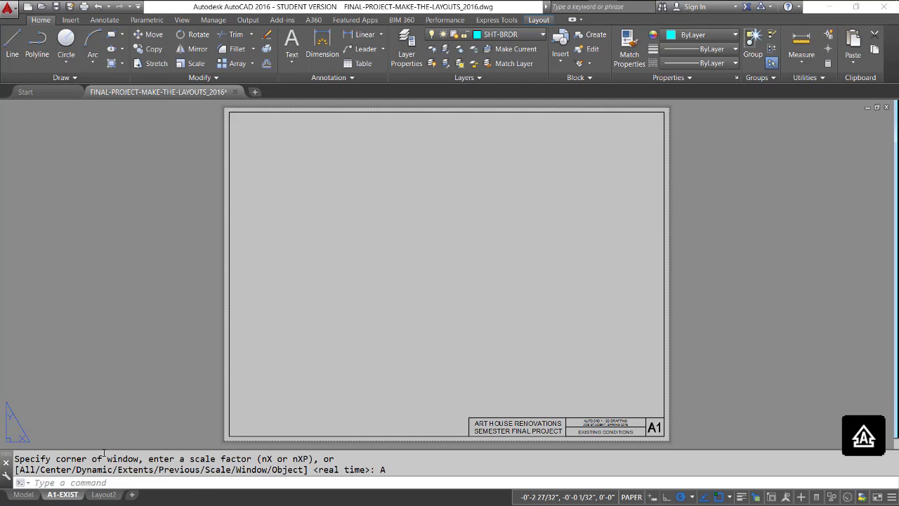
- Create a copy of the A1-EXIST layout, placed before the original layout
right_click(67, 499)
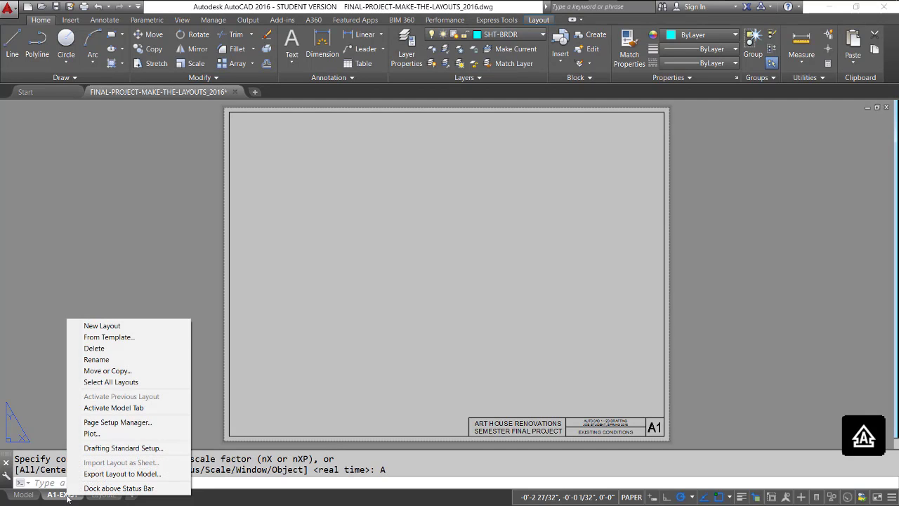
click(101, 371)
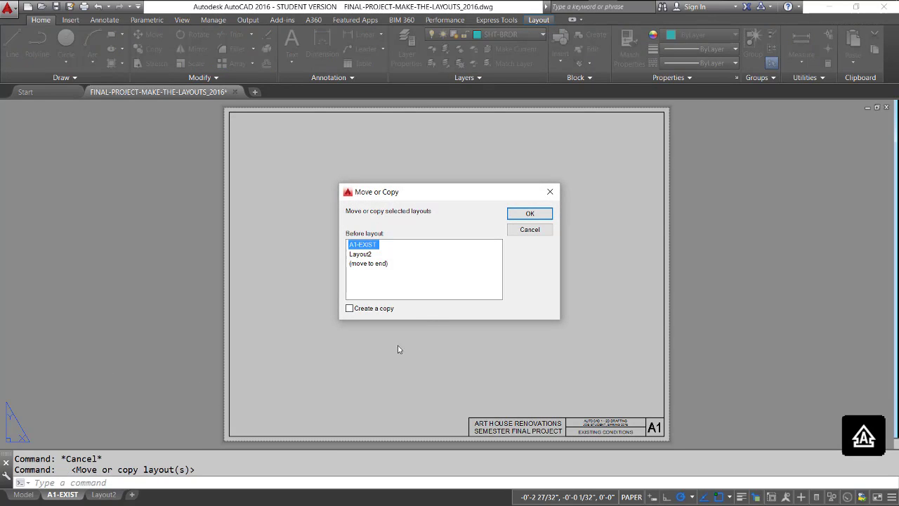
click(349, 309)
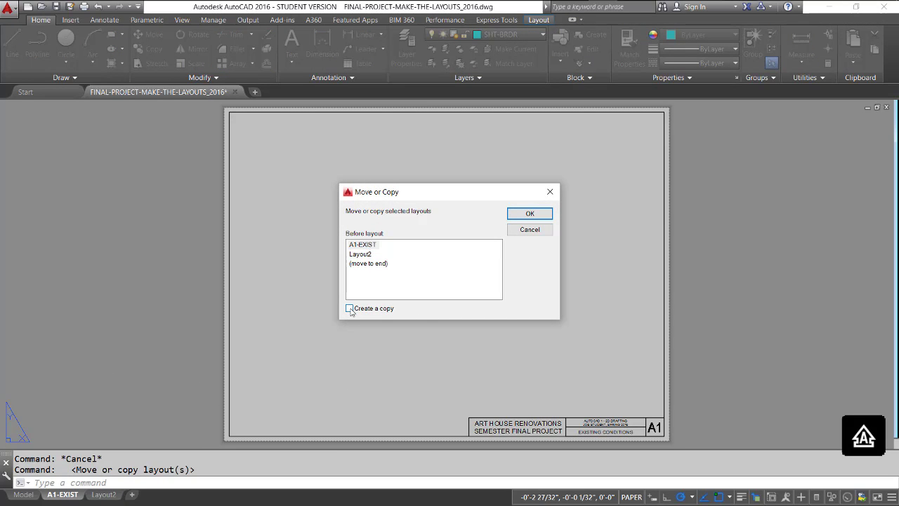
click(528, 213)
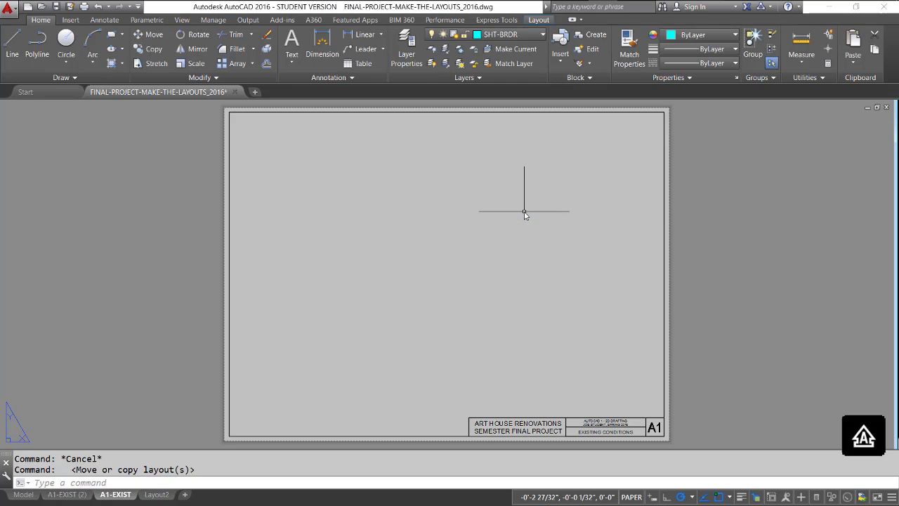
- Rename the copied layout as A2-PROP-PLAN
click(60, 495)
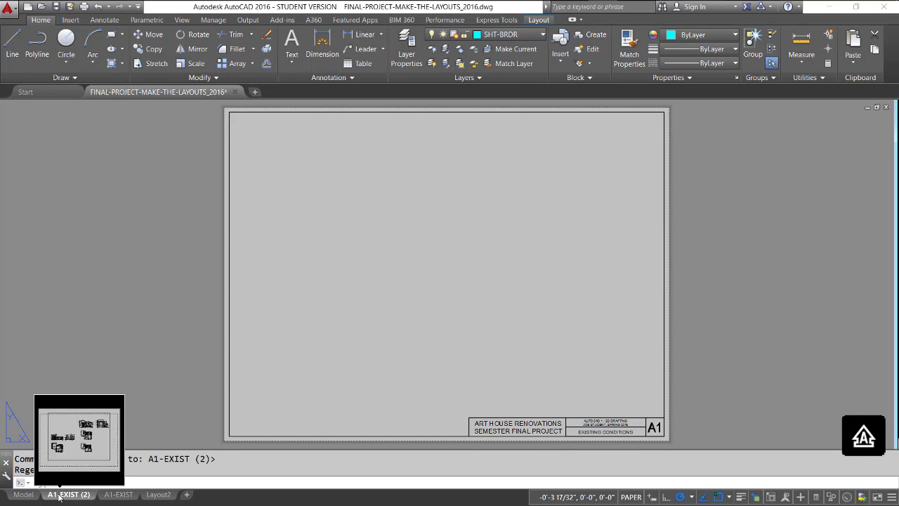
right_click(60, 495)
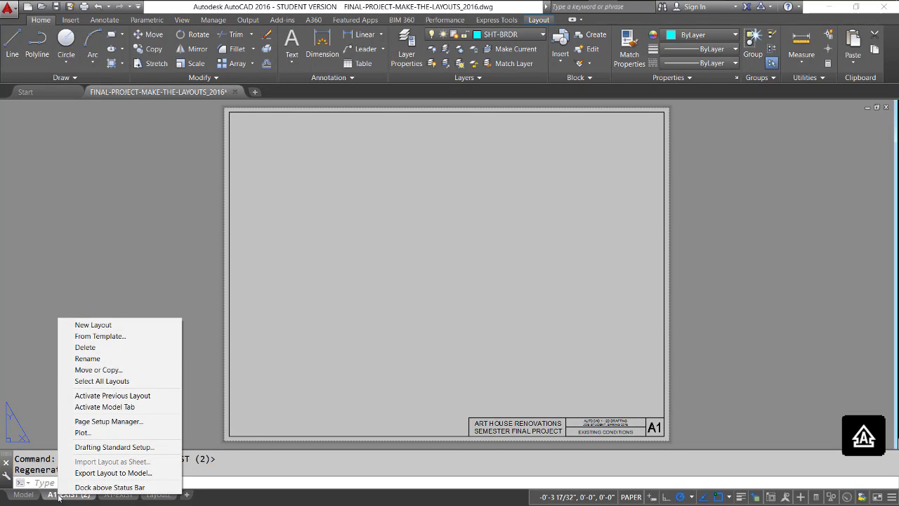
click(89, 359)
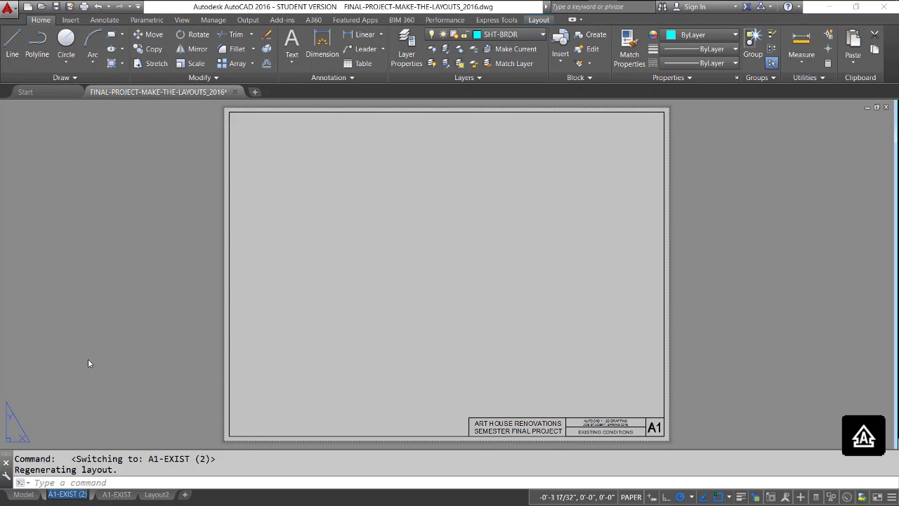
text(A2)
key(Return)
text(-)
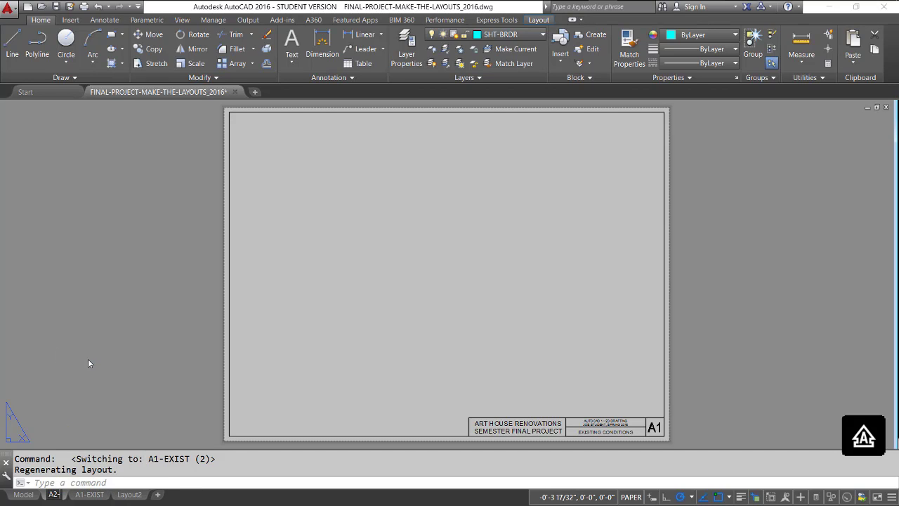
text(PO)
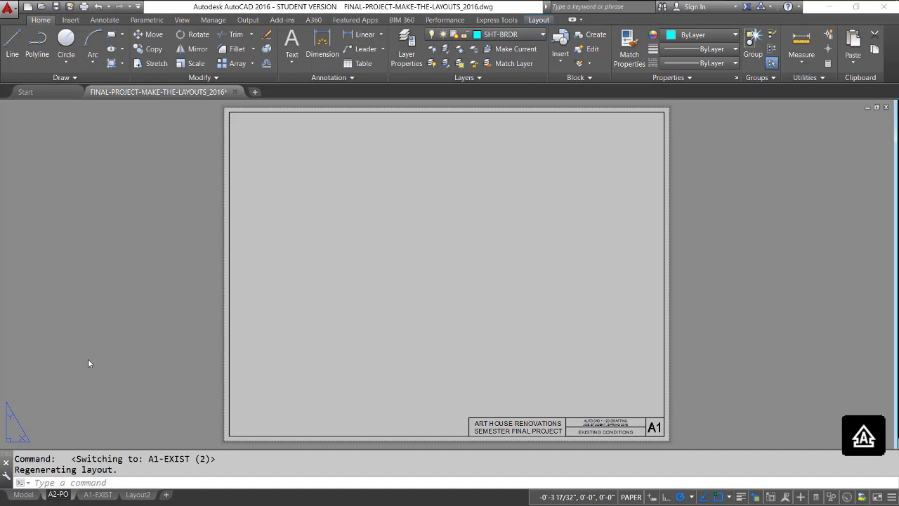
key(BackSpace)
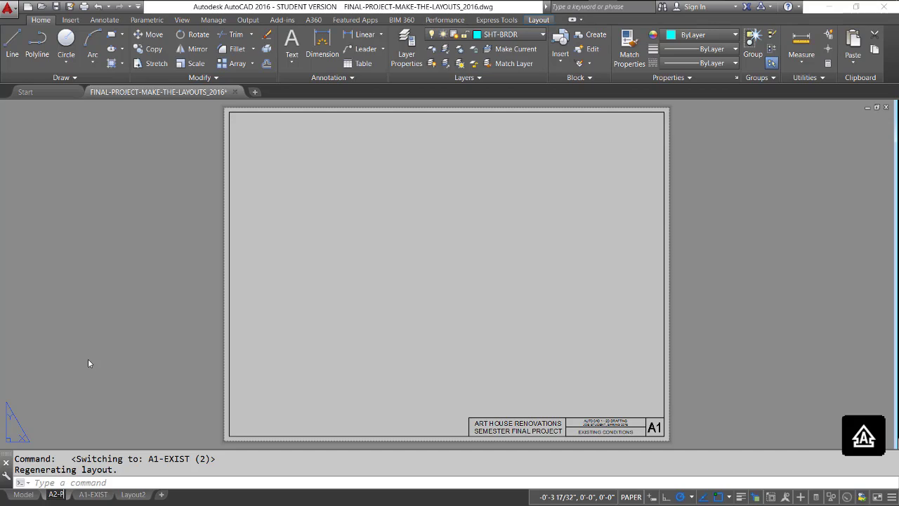
text(ROP)
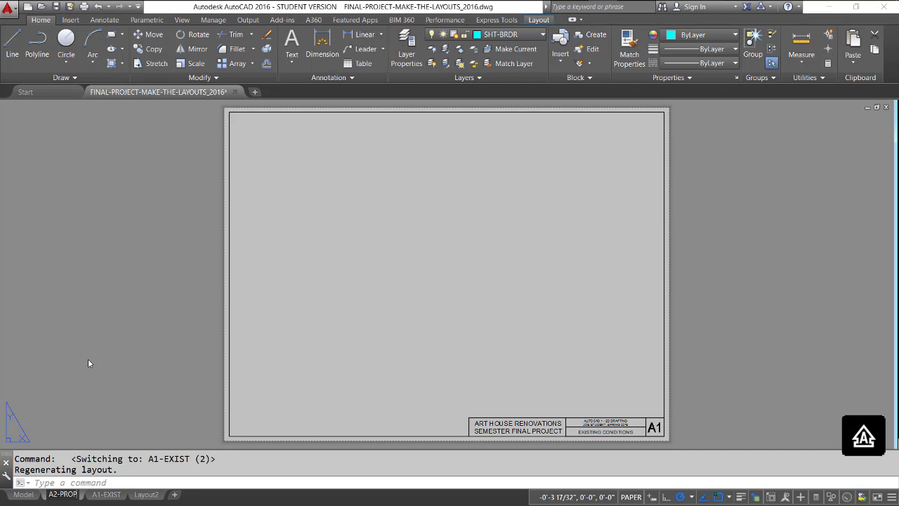
text(-PLAN)
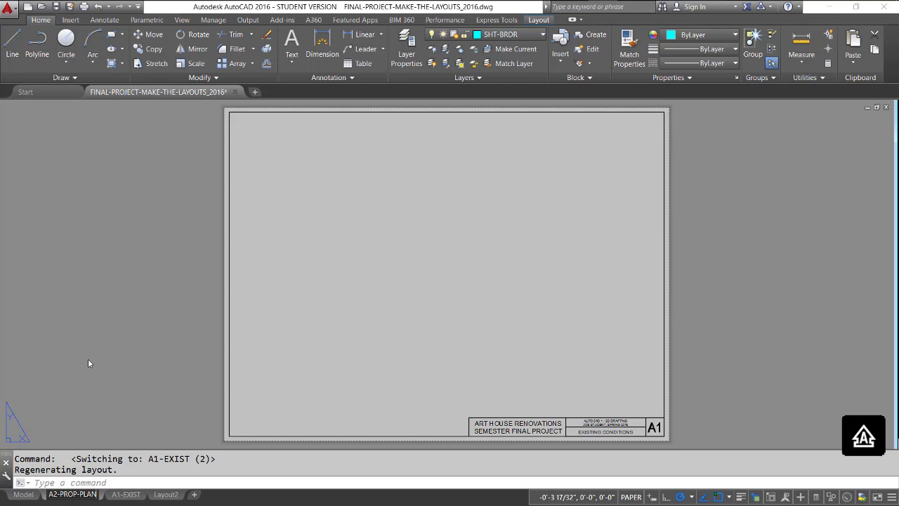
key(Return)
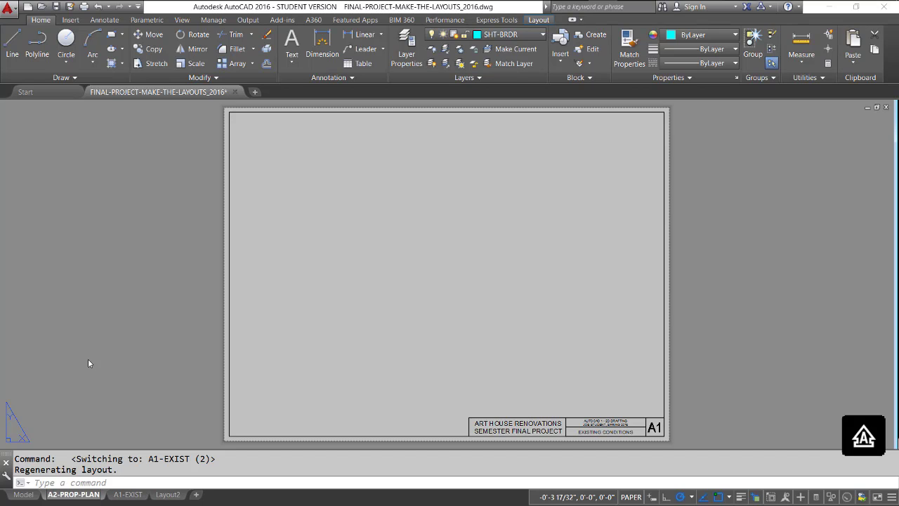
- Set the drawing title in the A2-PROP-PLAN title block to PROPOSED FLOOR PLANS, apply it and finish editing the attributes
click(449, 408)
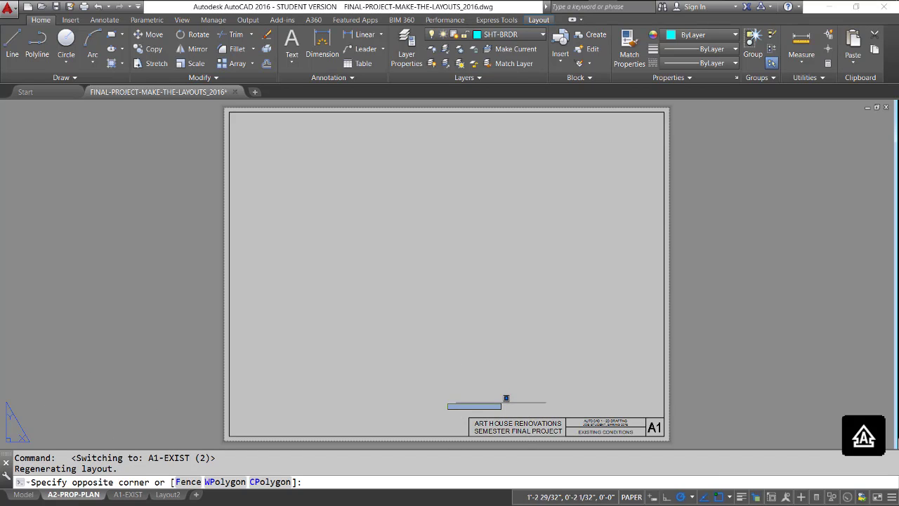
click(522, 412)
scroll(546, 418, up, 5)
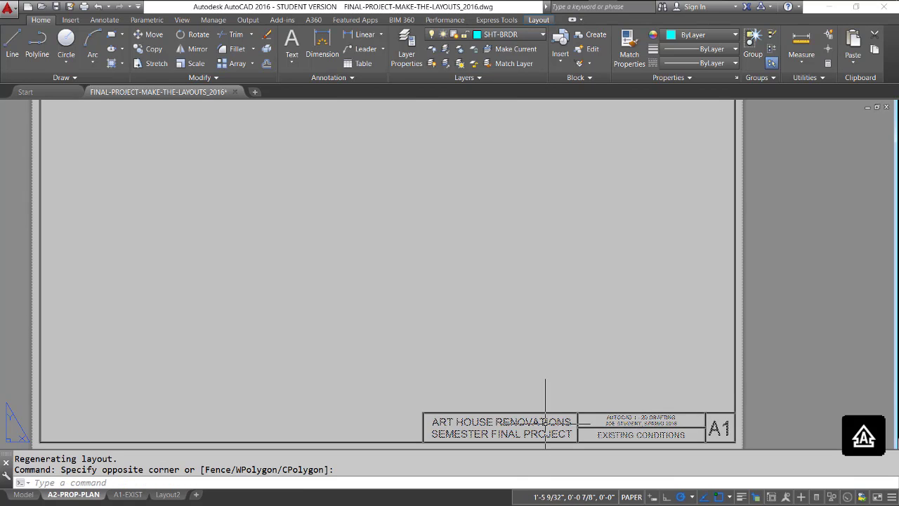
middle_drag(545, 418, 492, 382)
middle_drag(423, 340, 423, 334)
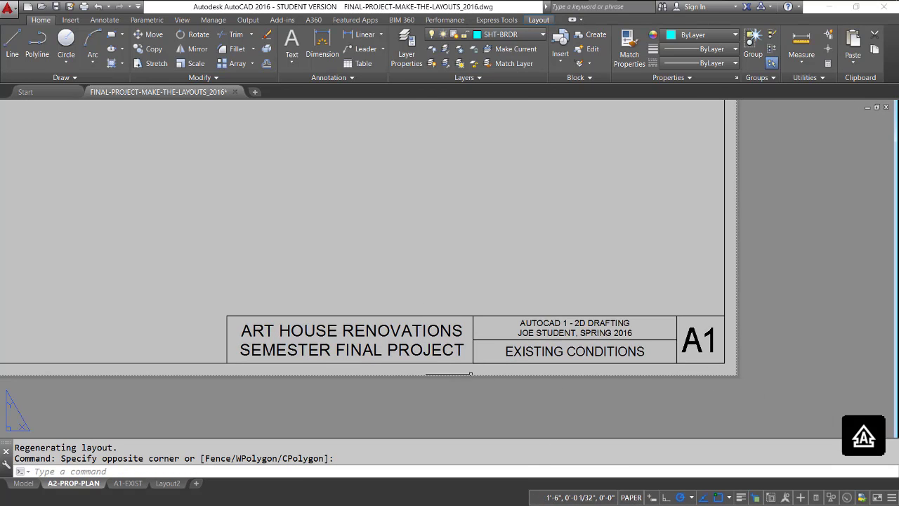
double_click(480, 316)
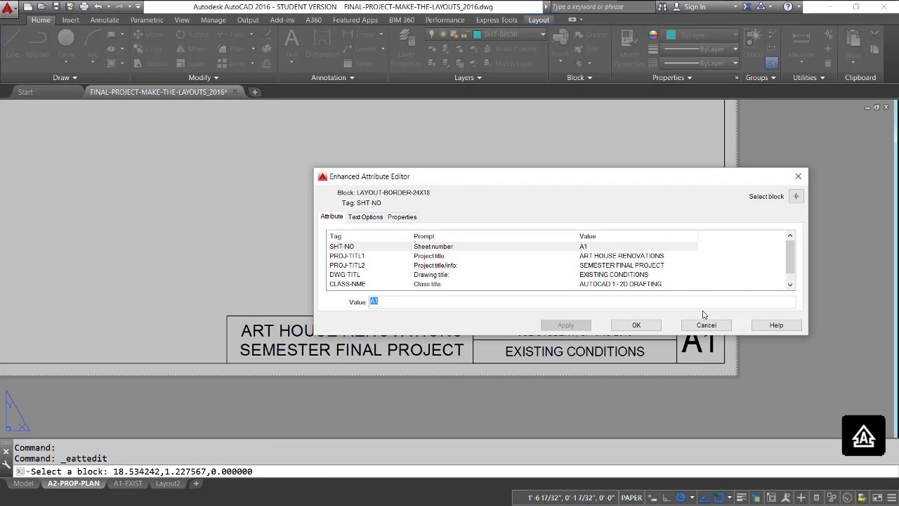
click(354, 276)
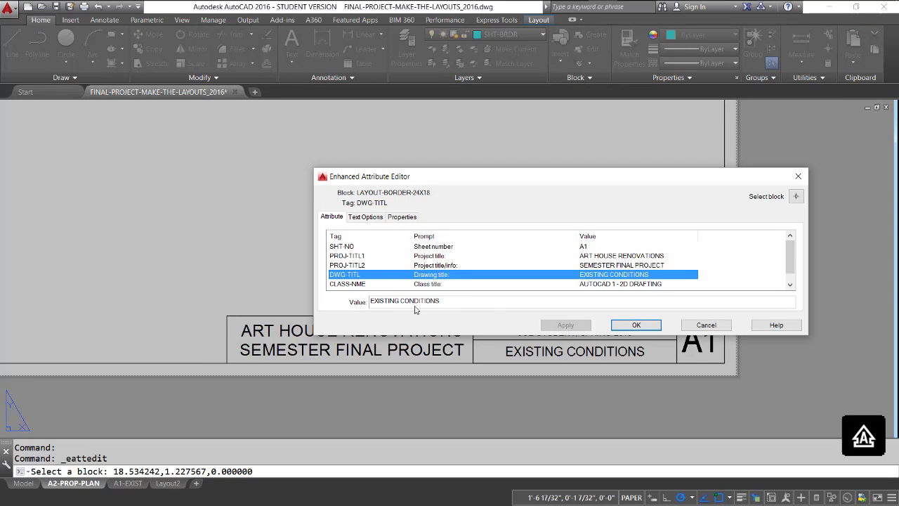
drag(442, 302, 344, 302)
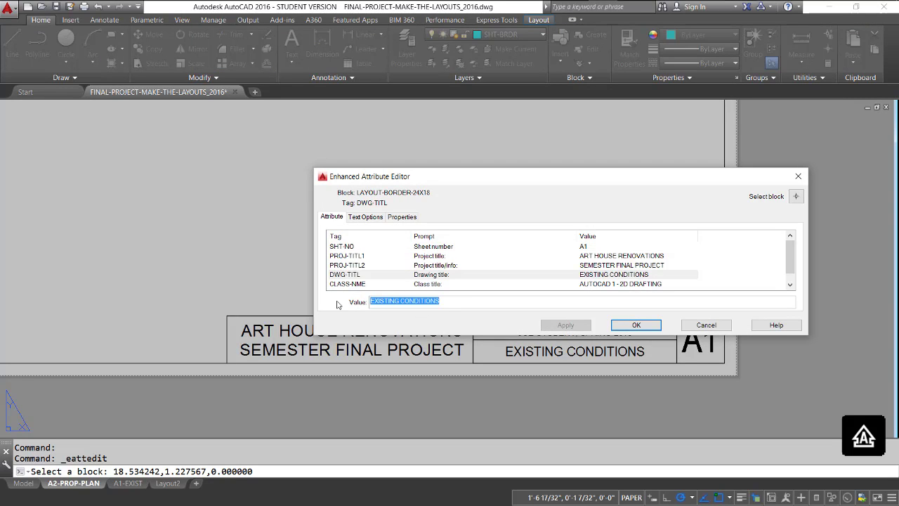
text(PROPOSED)
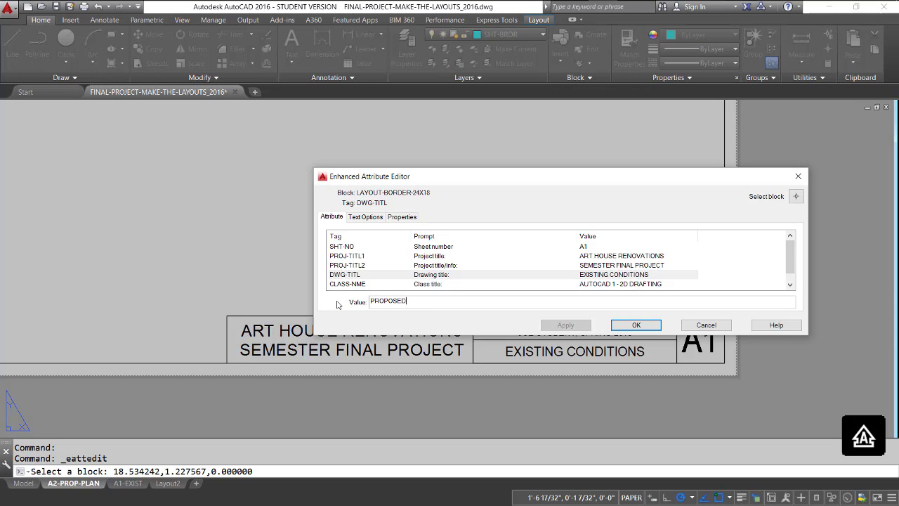
text( FLOOR)
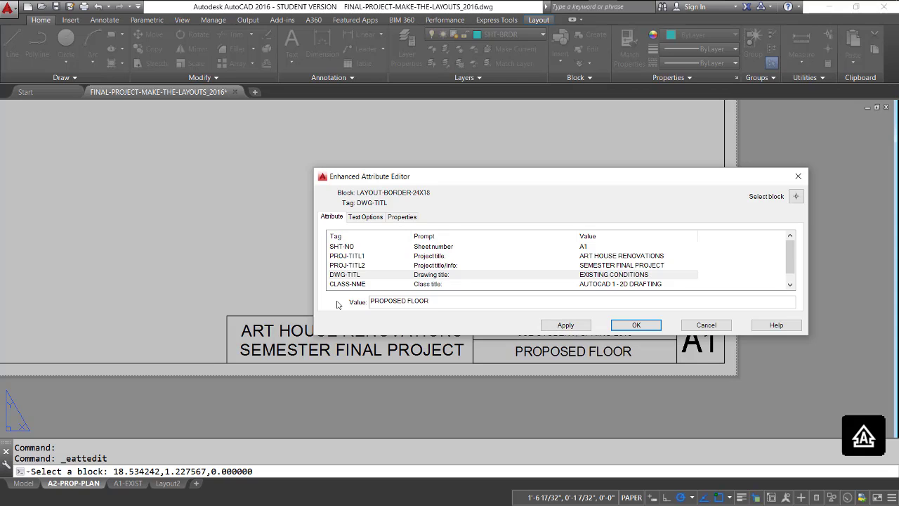
text( PLANS)
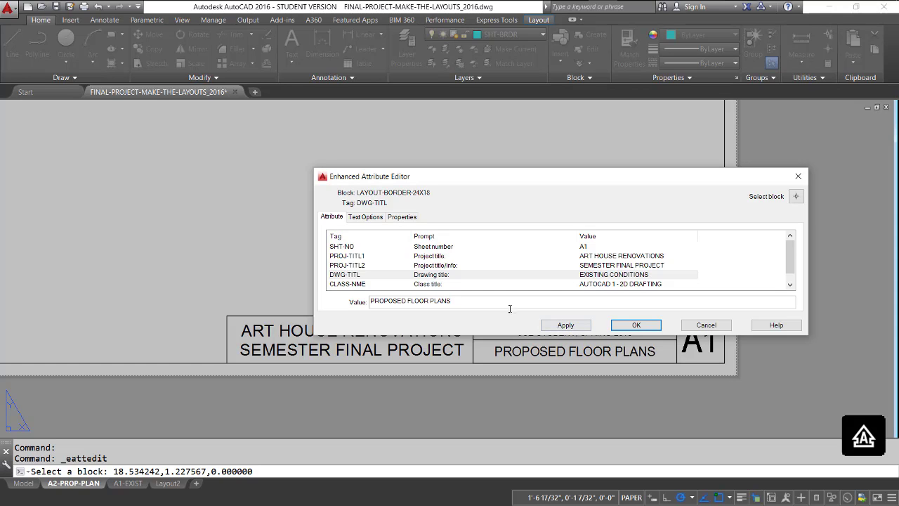
click(553, 325)
click(636, 324)
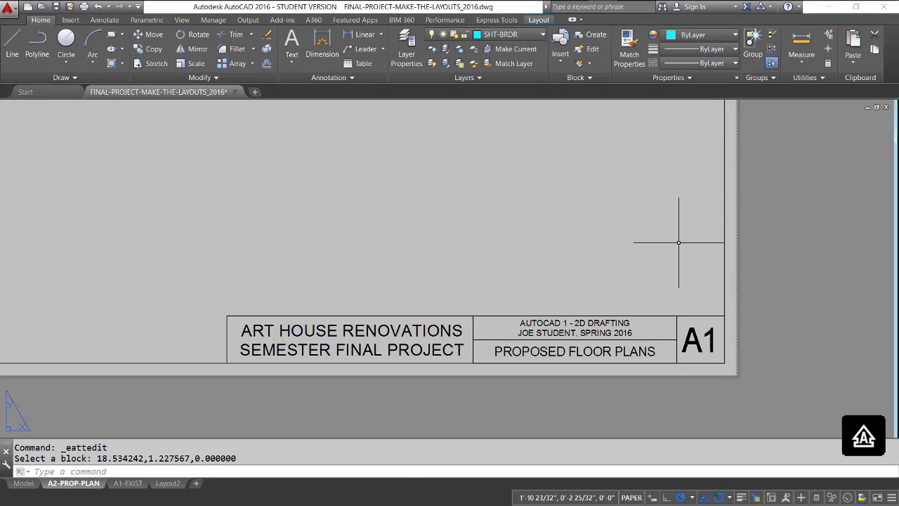
- Set the sheet number in the A2-PROP-PLAN title block to A2
text(z)
key(Return)
text(a)
key(Return)
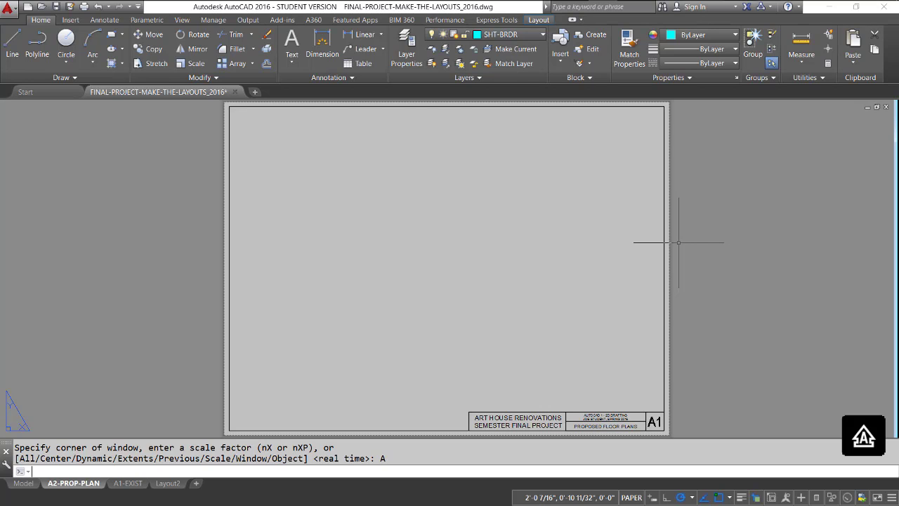
double_click(638, 422)
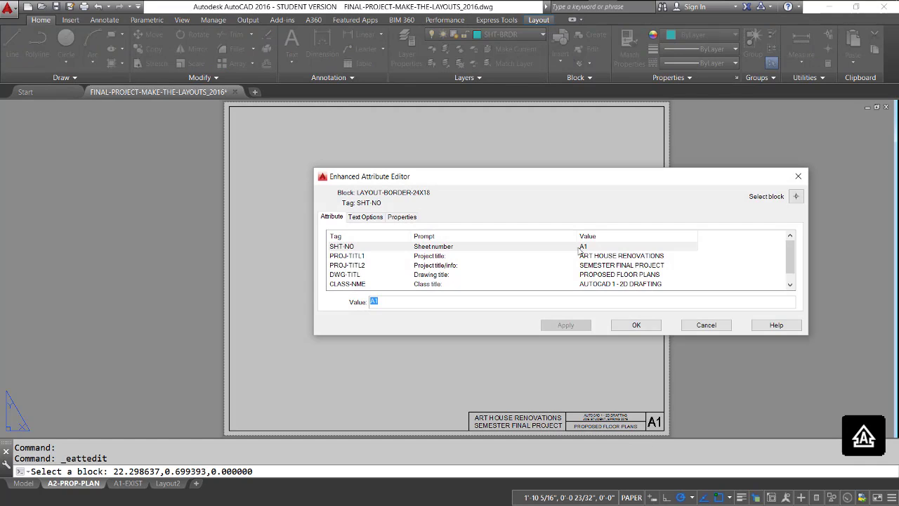
click(581, 248)
double_click(377, 302)
click(633, 325)
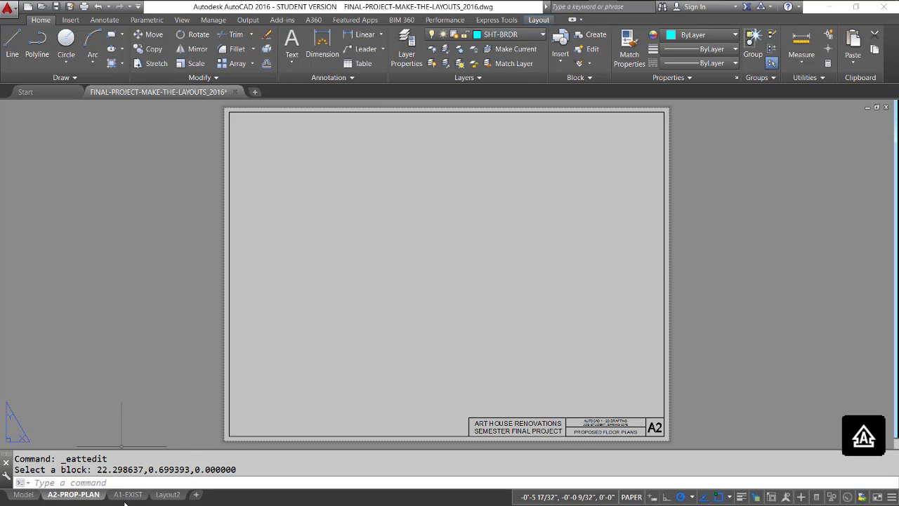
- In the A1-EXIST layout, make Defpoints the current layer and create a rectangular viewport on the left half of the sheet
click(127, 495)
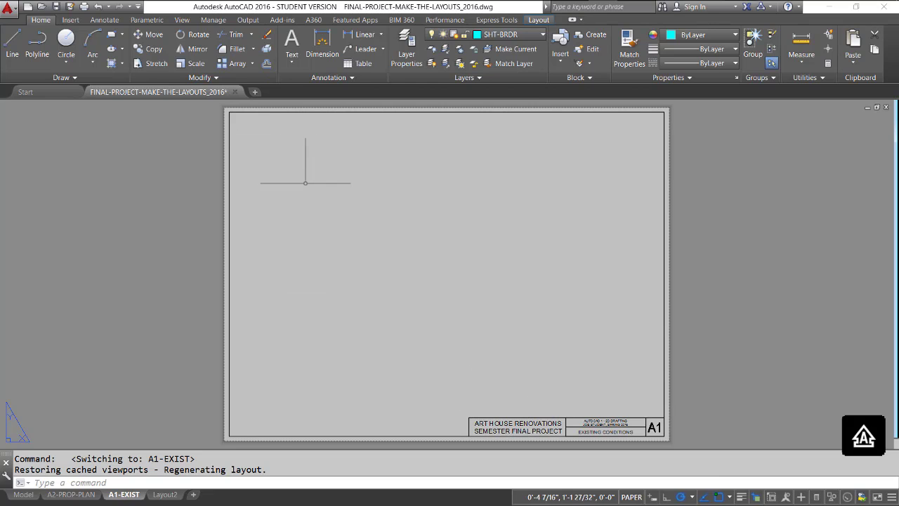
click(543, 34)
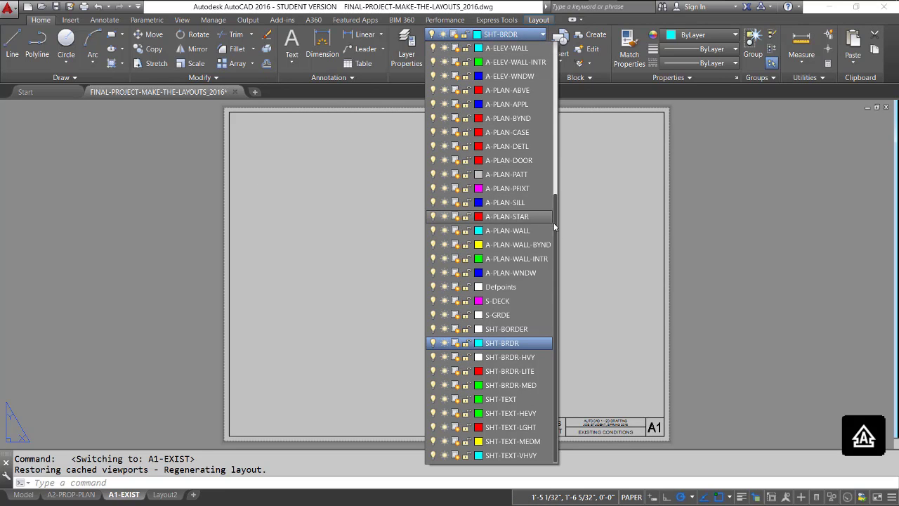
click(494, 287)
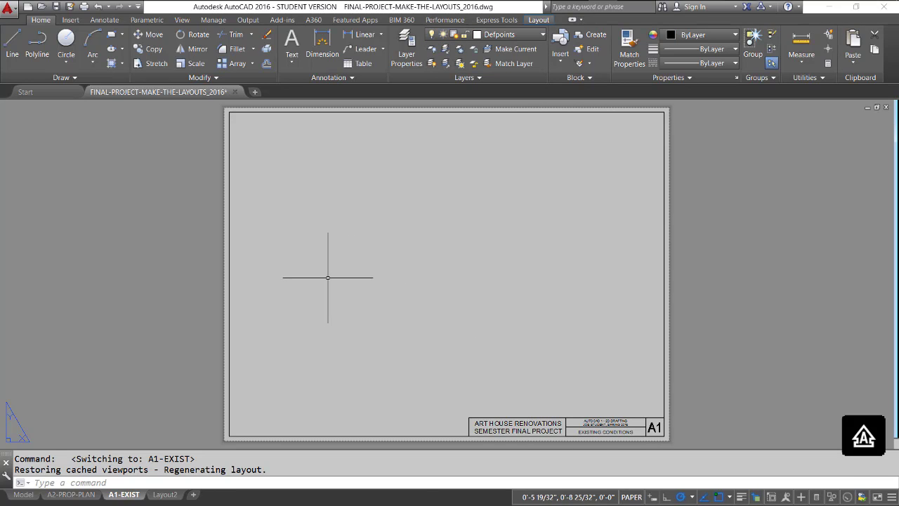
key(Return)
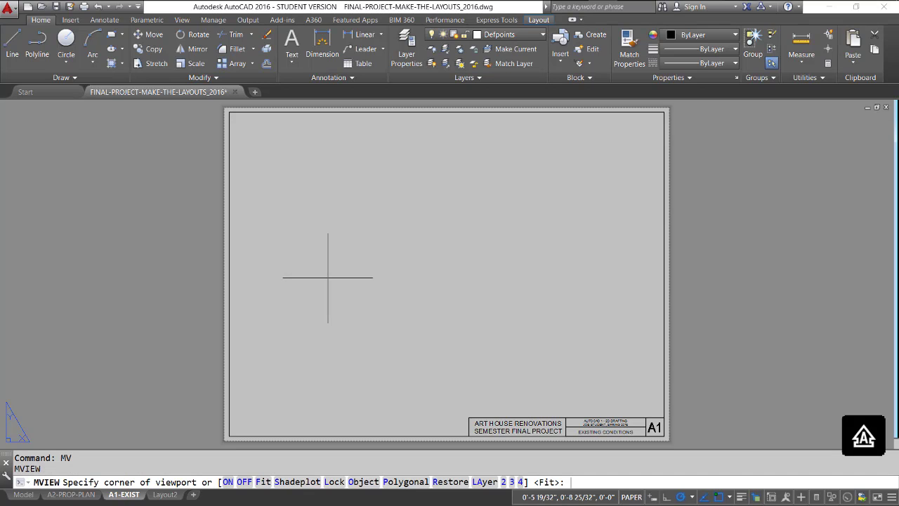
click(263, 385)
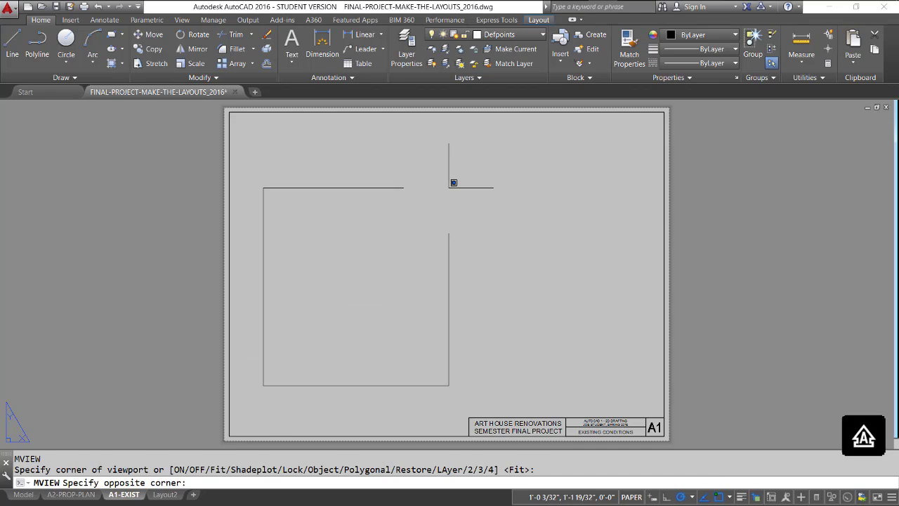
click(448, 188)
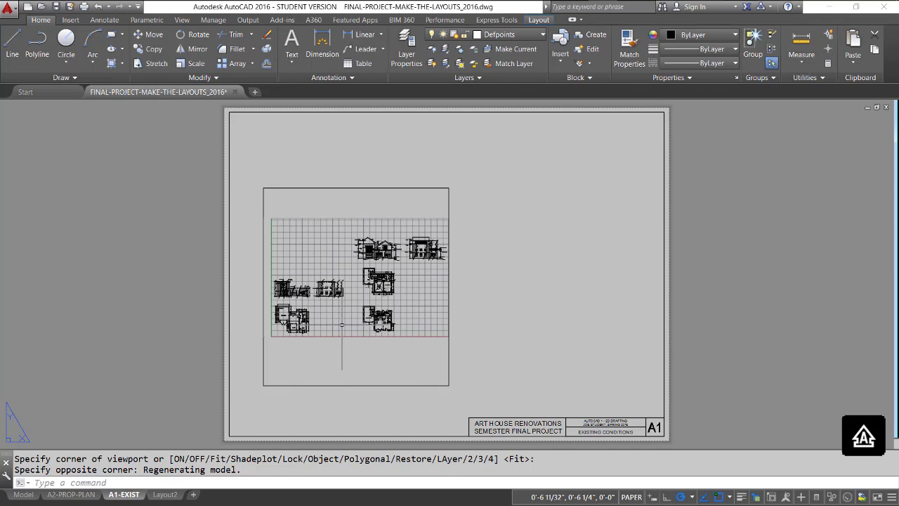
- Activate the A1-EXIST viewport, frame the existing floor plan inside it and return to paper space
double_click(346, 320)
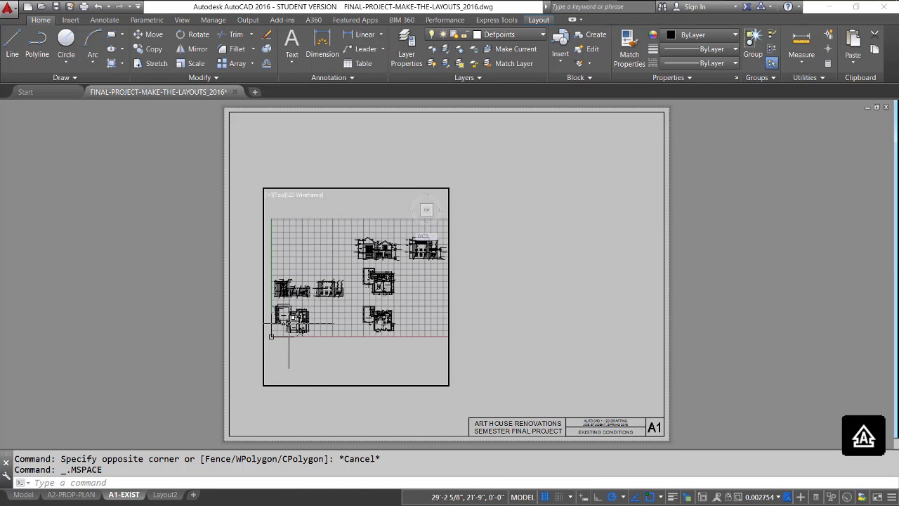
scroll(282, 318, up, 5)
scroll(304, 304, up, 5)
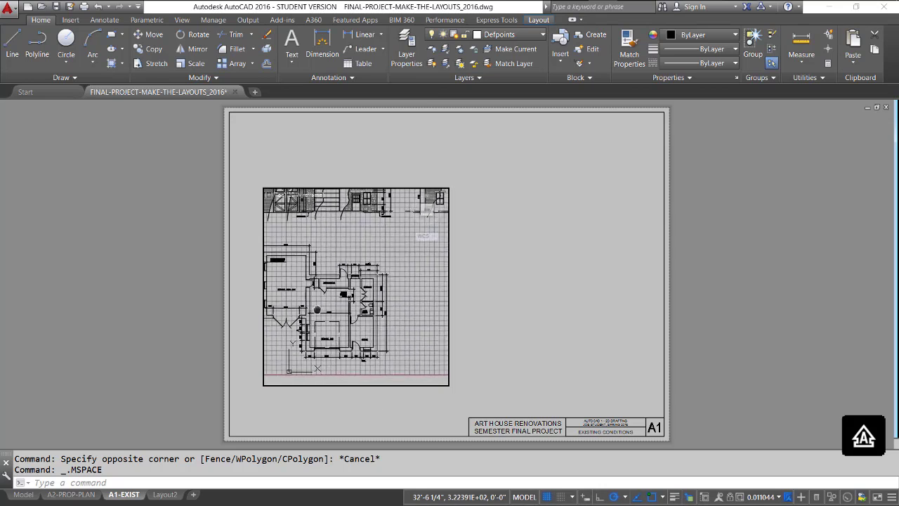
middle_drag(355, 302, 355, 299)
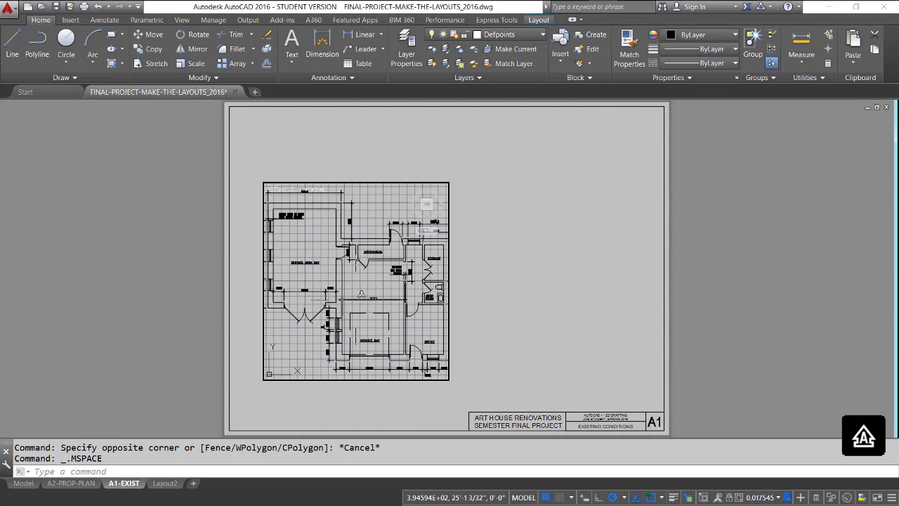
click(522, 497)
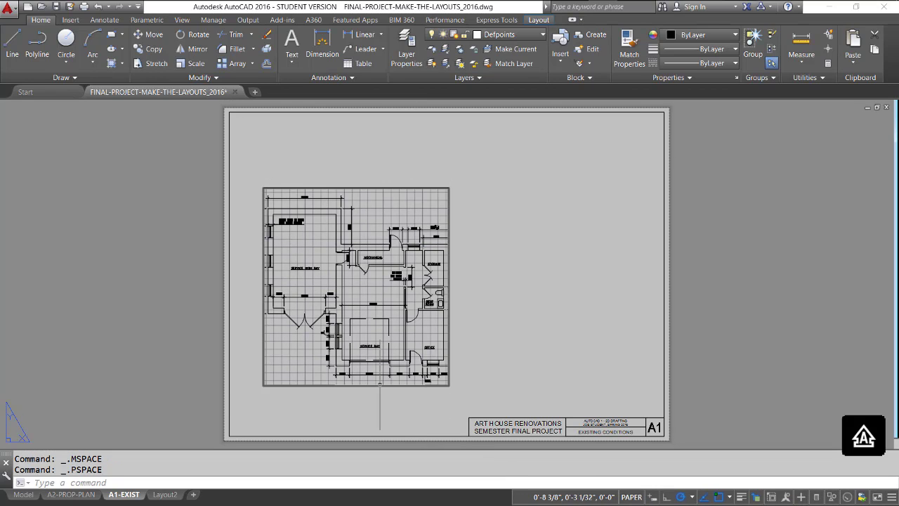
- Set the scale of the floor plan viewport to 3/16" = 1'-0"
click(380, 385)
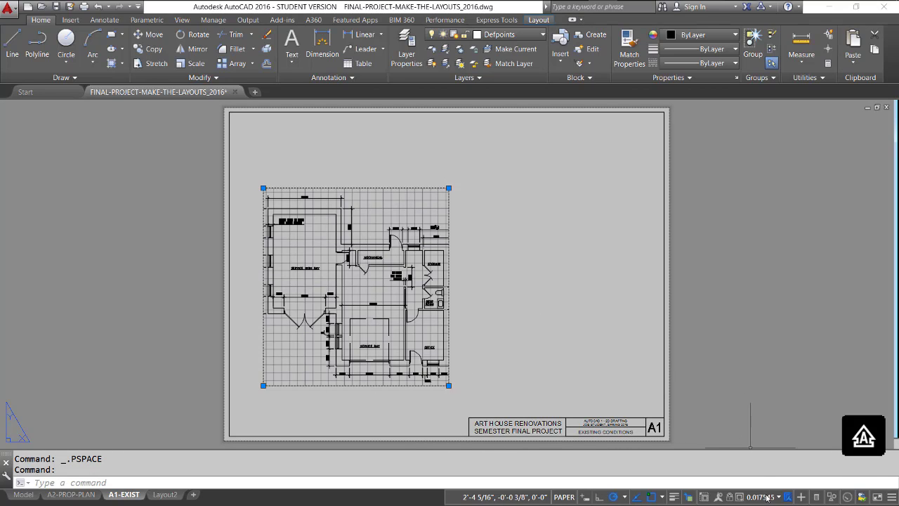
click(780, 496)
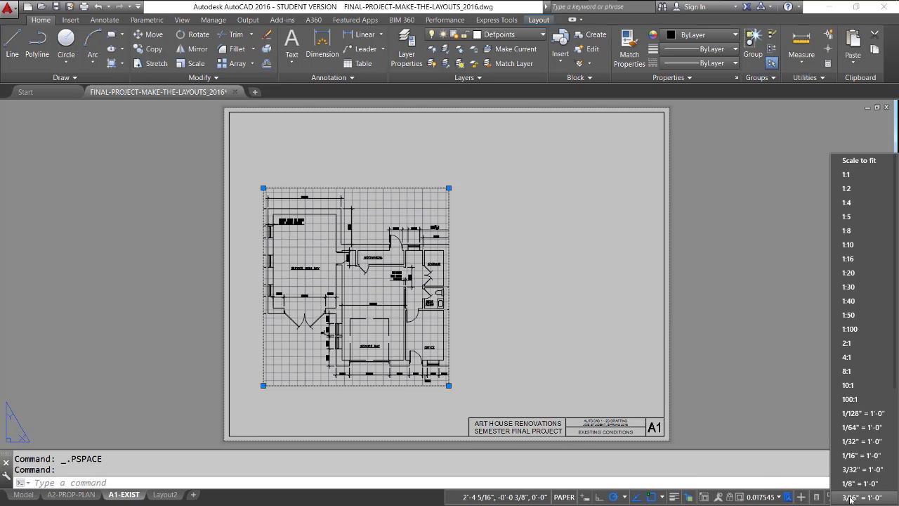
click(851, 498)
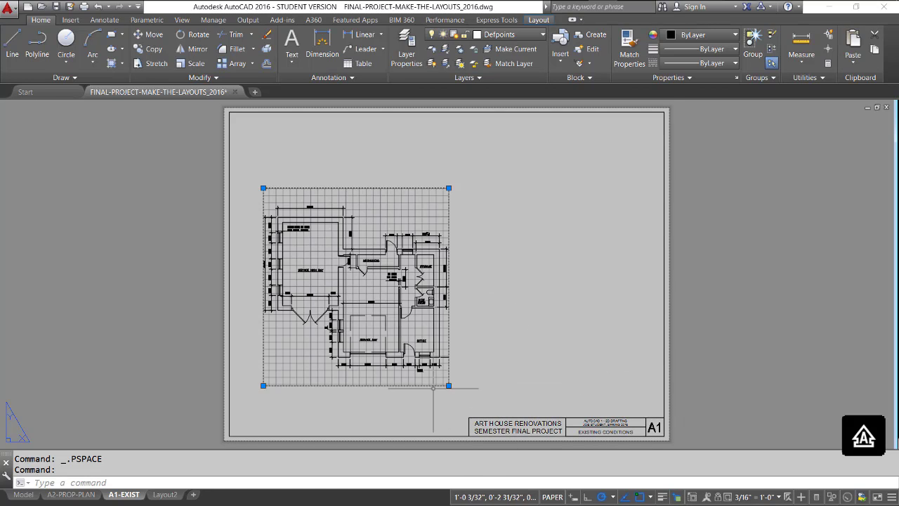
- Stretch the floor plan viewport wider on both sides to uncover the dimensions, and lower its upper edge closer to the plan
click(449, 385)
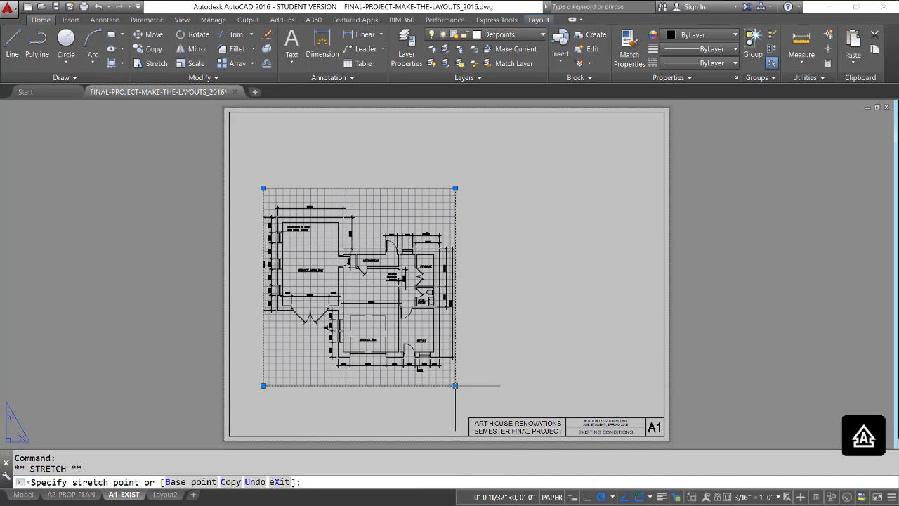
click(456, 385)
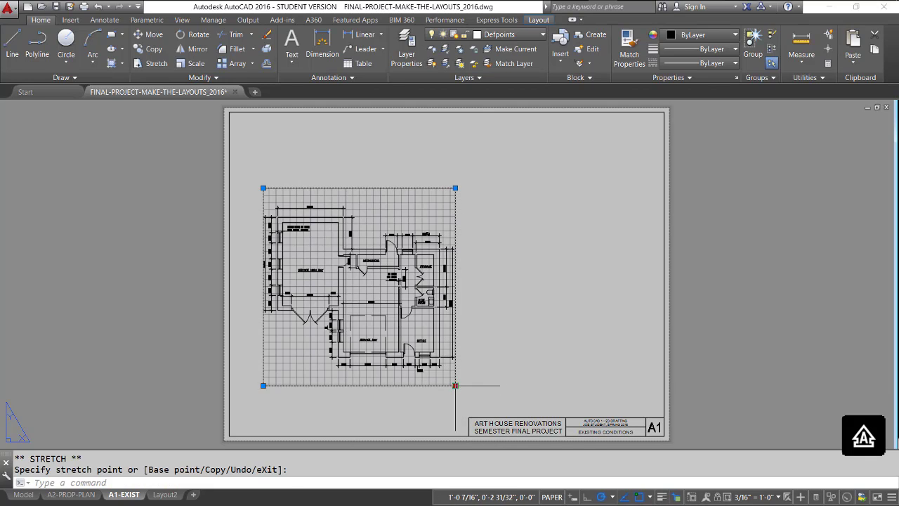
click(455, 385)
click(461, 384)
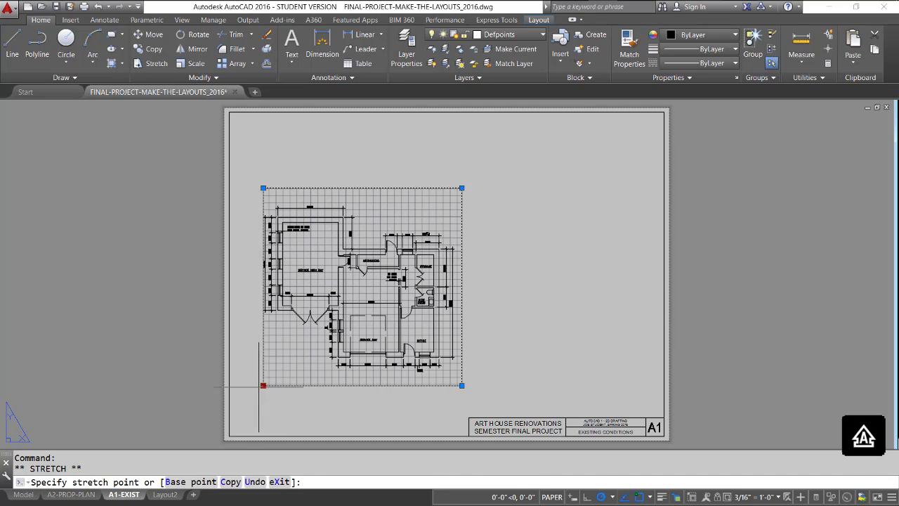
click(258, 384)
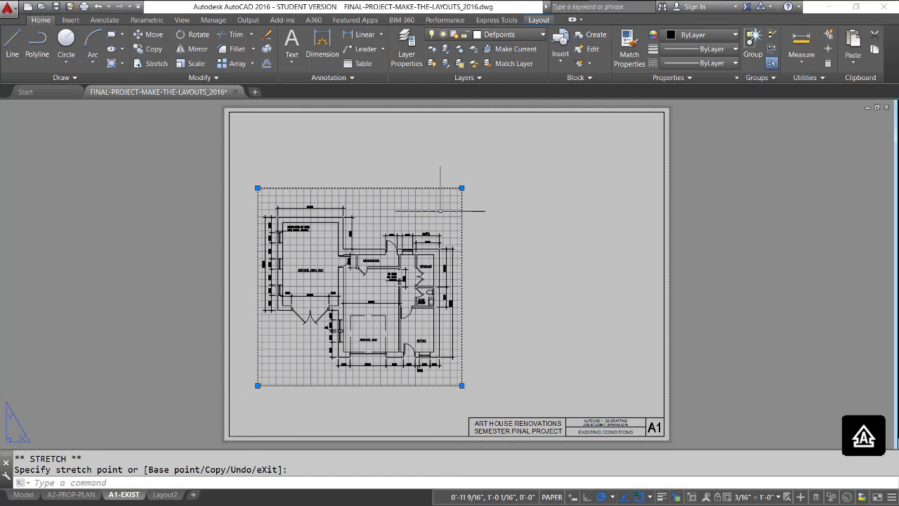
click(461, 188)
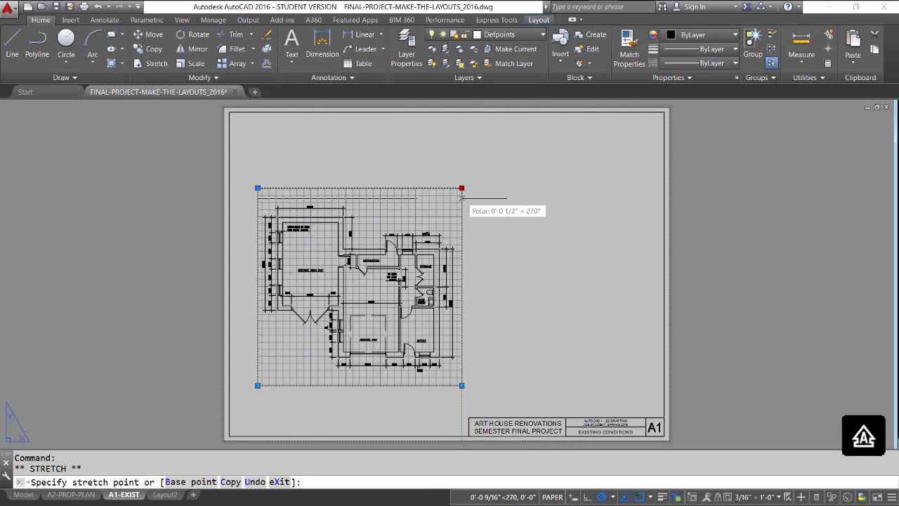
click(462, 198)
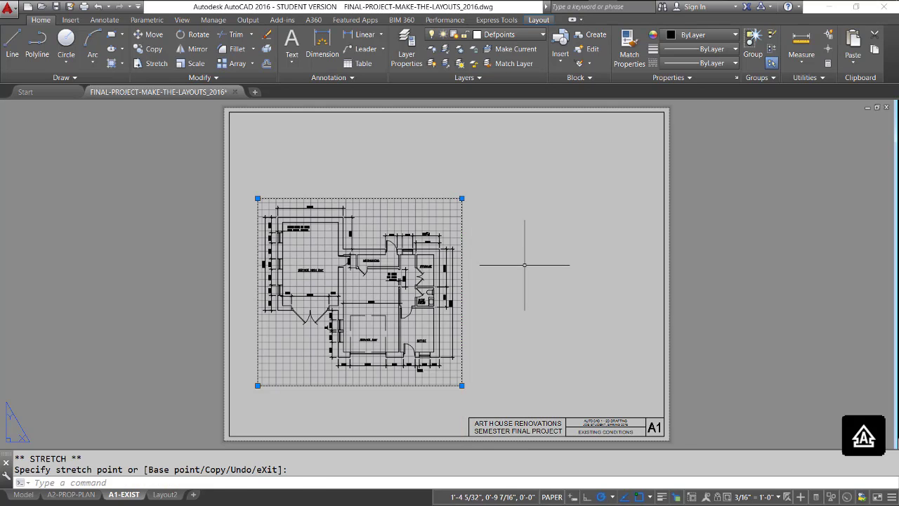
- Move the floor plan viewport up and left so it sits near the left border of the sheet
text(M)
key(Return)
click(508, 295)
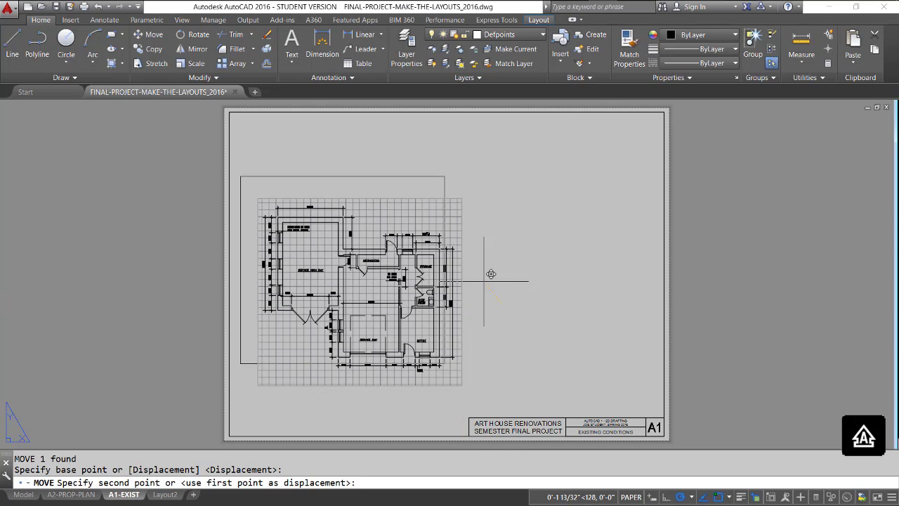
click(485, 274)
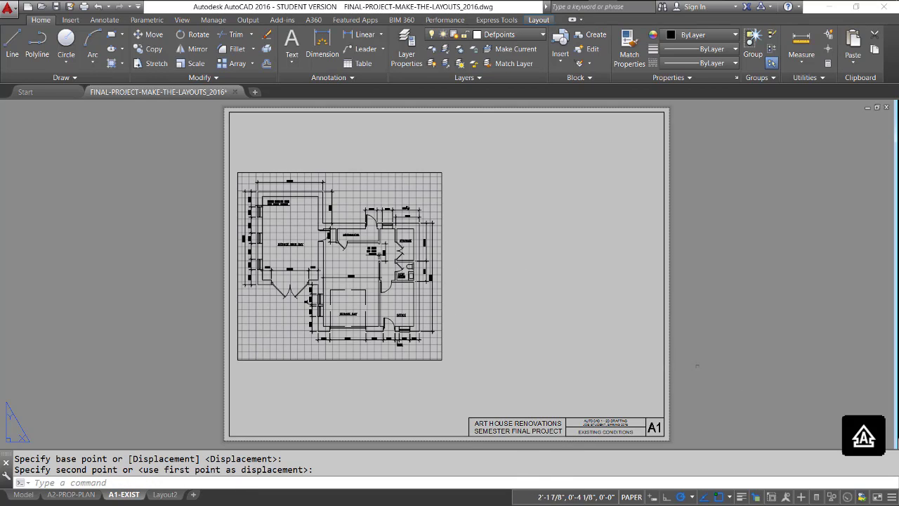
- Create a second viewport from the midpoint of the floor plan viewport's right edge to near the border's upper-right corner
text(MV)
key(Return)
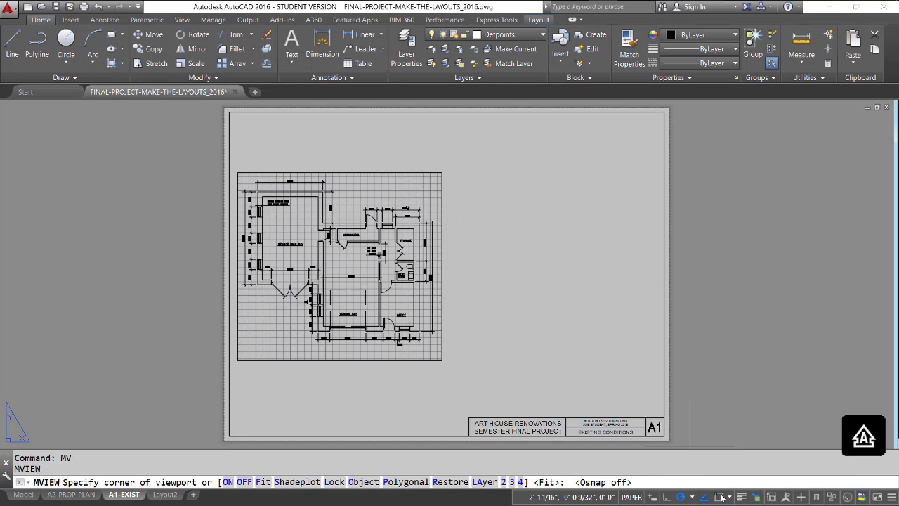
click(730, 498)
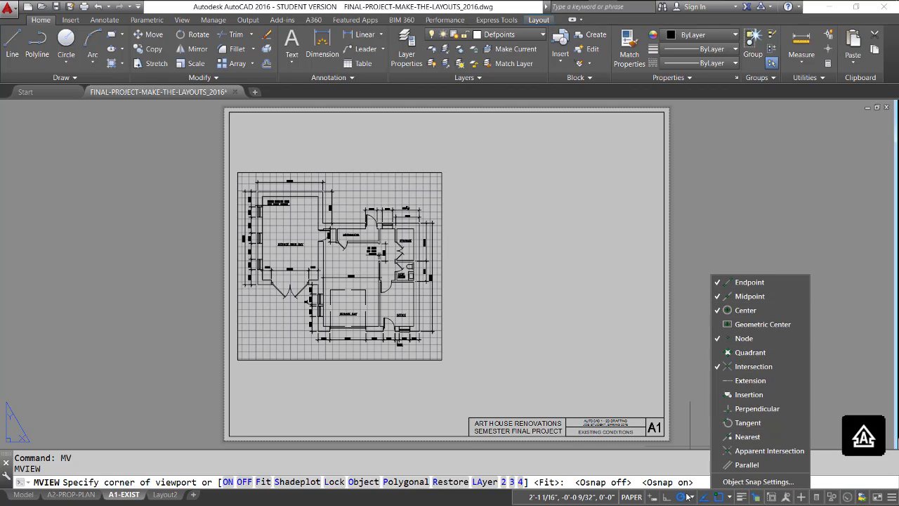
click(677, 392)
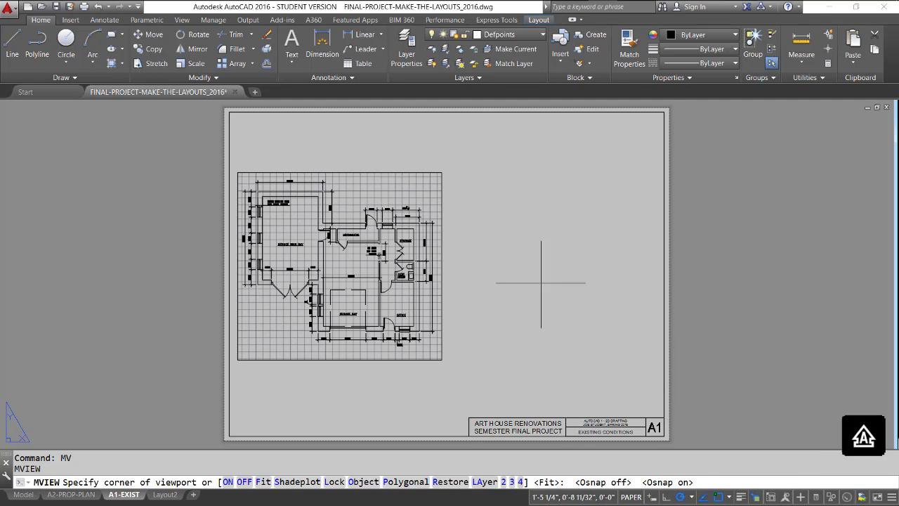
click(443, 266)
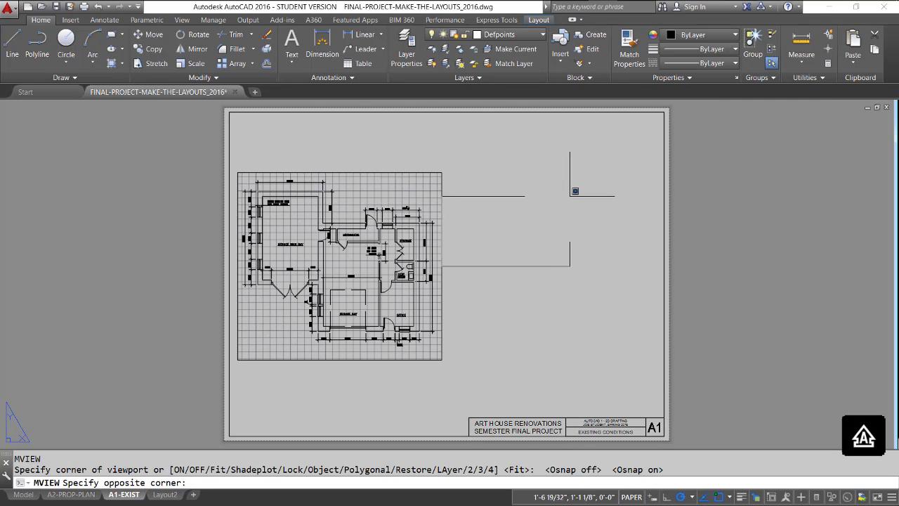
click(659, 118)
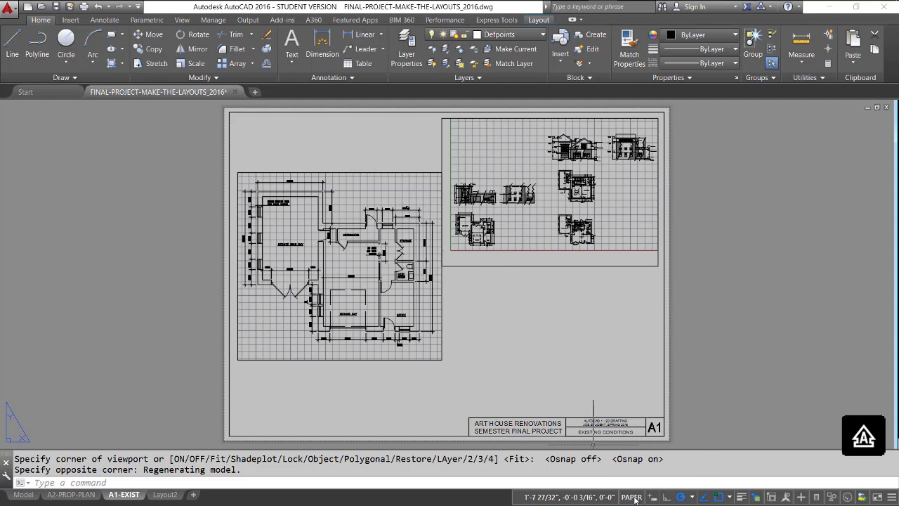
- Activate the upper-right viewport and frame the existing elevation with the garage door inside it
double_click(513, 239)
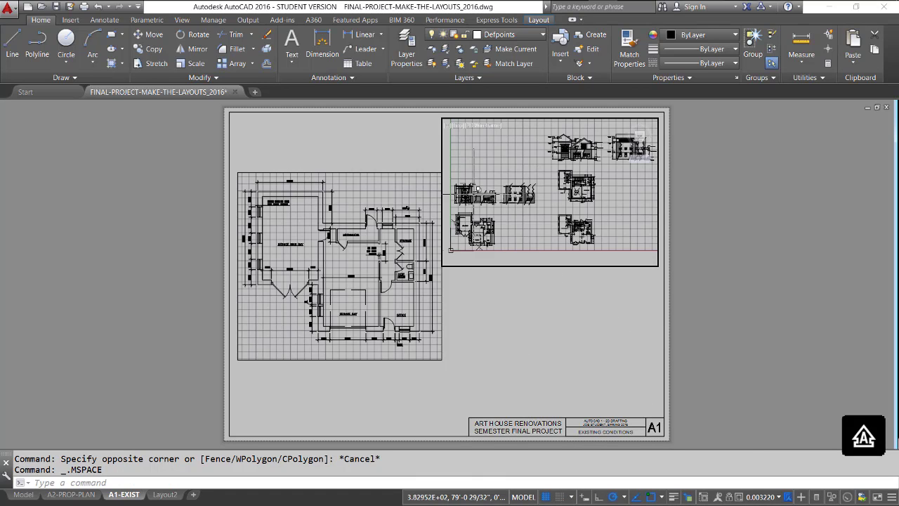
scroll(478, 187, up, 6)
middle_drag(545, 218, 565, 213)
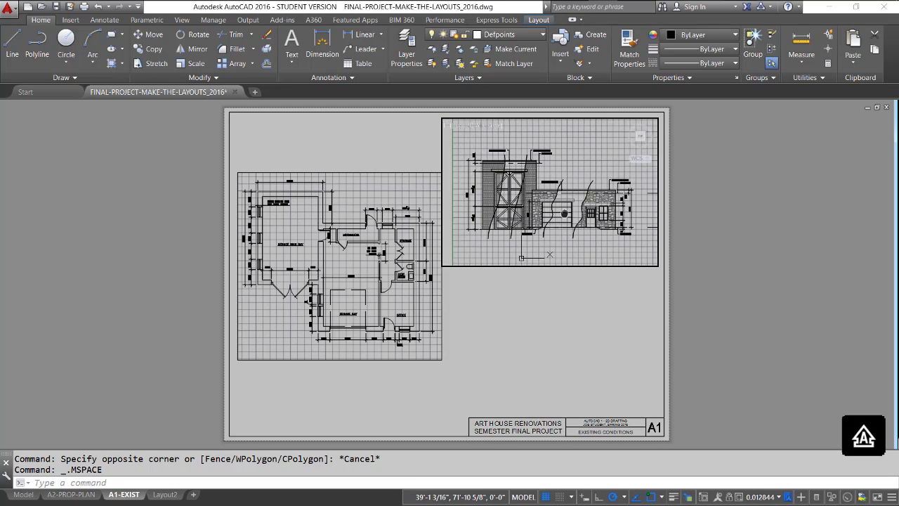
scroll(564, 213, up, 2)
scroll(564, 212, down, 2)
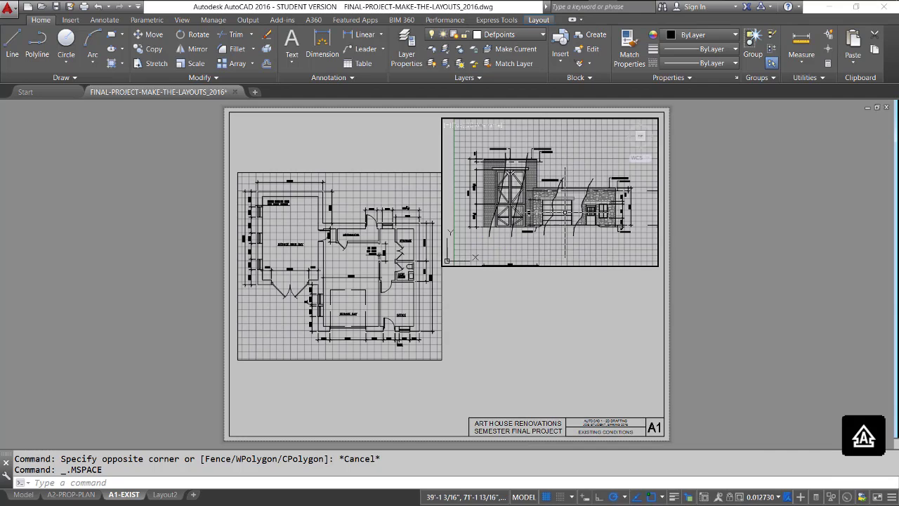
scroll(565, 213, up, 2)
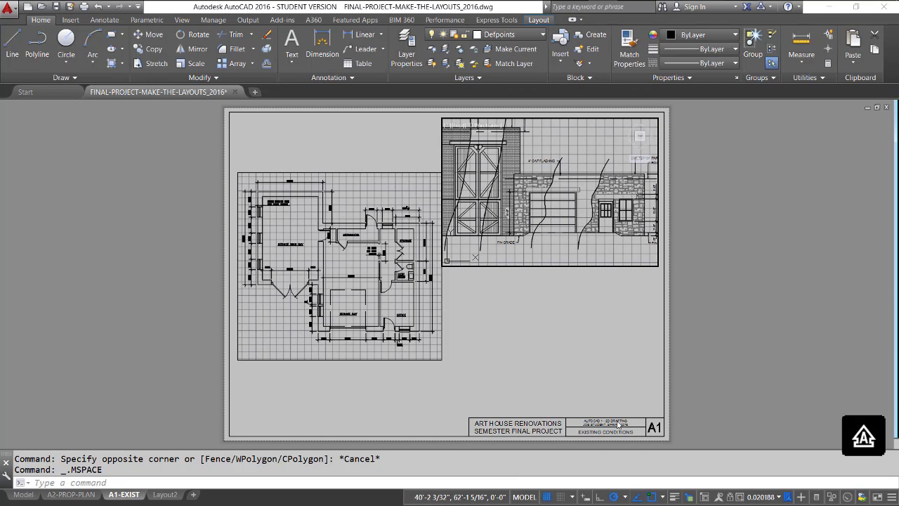
- Set the upper-right viewport's scale to 3/16" = 1'-0", center the elevation in it and return to paper space
click(779, 496)
click(853, 497)
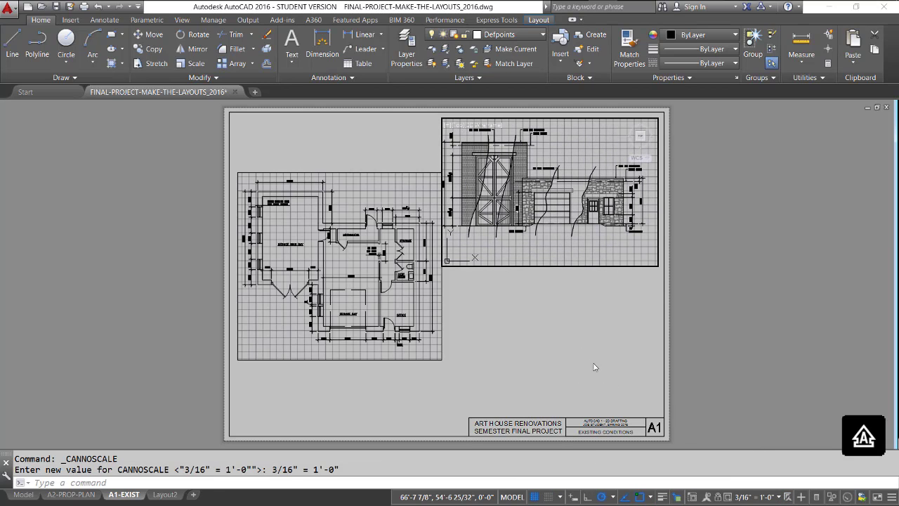
click(510, 496)
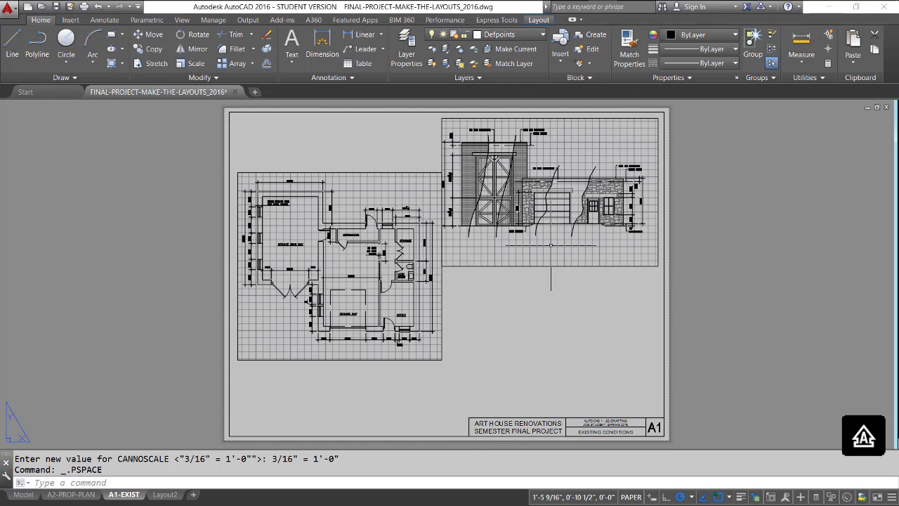
double_click(551, 245)
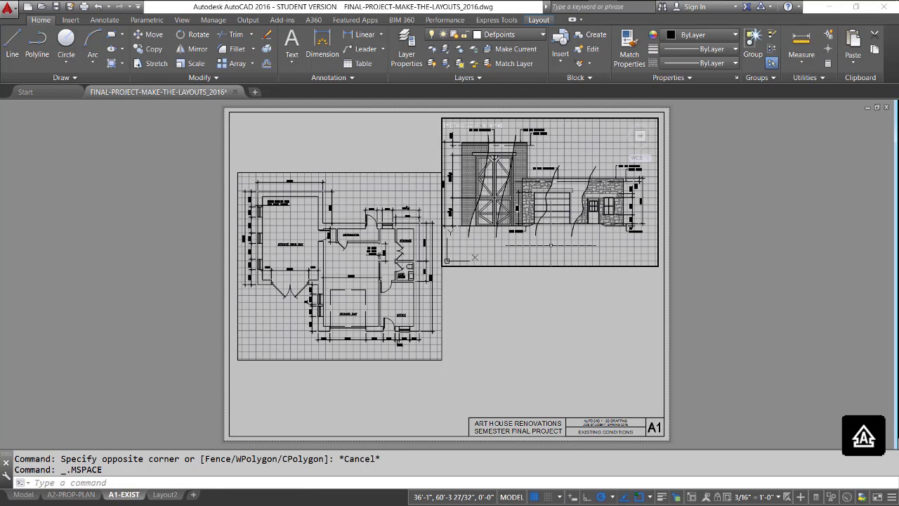
middle_drag(550, 245, 556, 247)
click(514, 497)
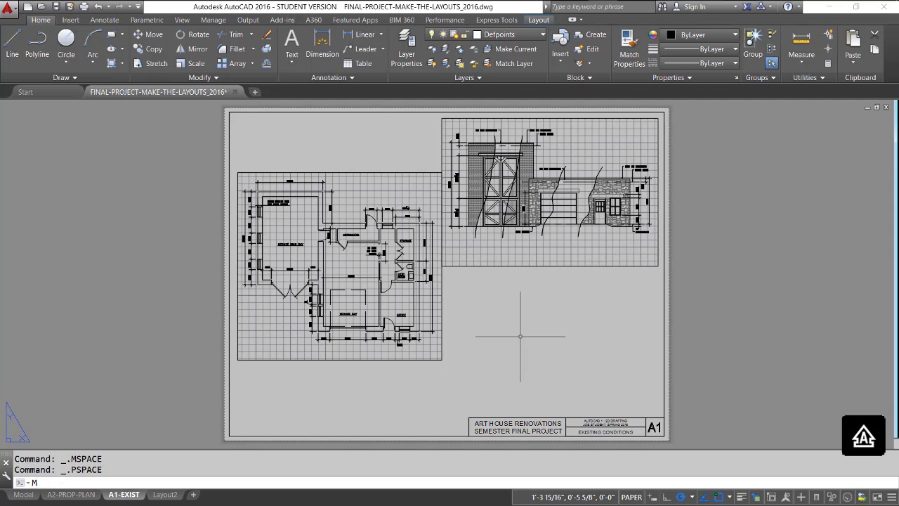
- Create a third viewport directly below the elevation viewport, matching its width and ending above the title block
key(Return)
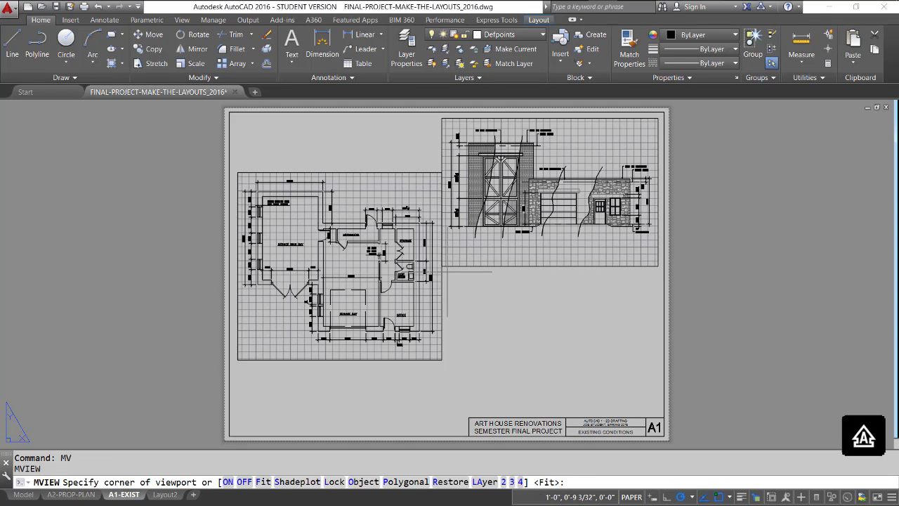
click(441, 267)
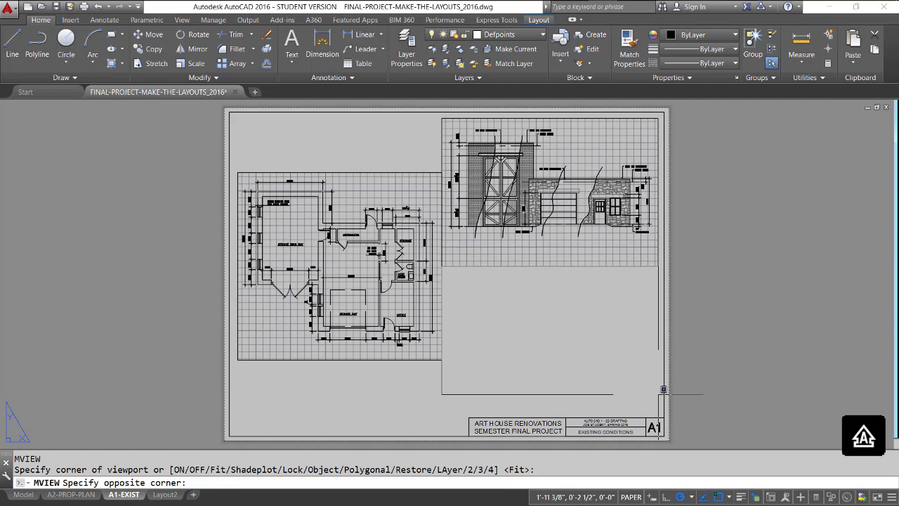
click(659, 394)
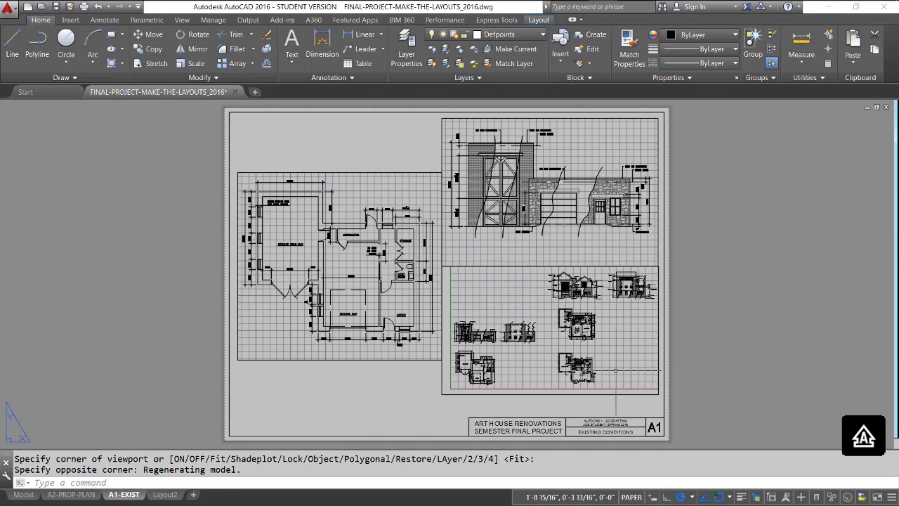
- Activate the lower-right viewport and frame the existing elevation with two rows of windows inside it
double_click(542, 363)
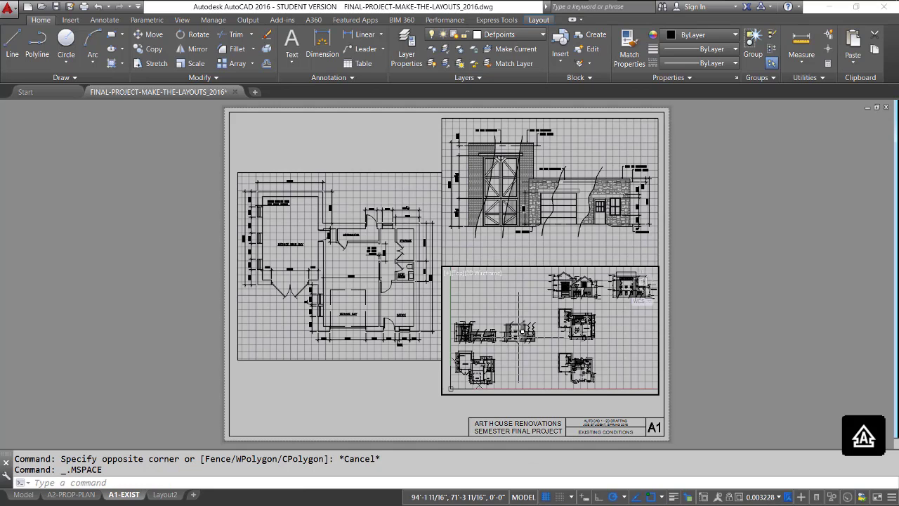
scroll(521, 333, up, 6)
scroll(520, 336, up, 3)
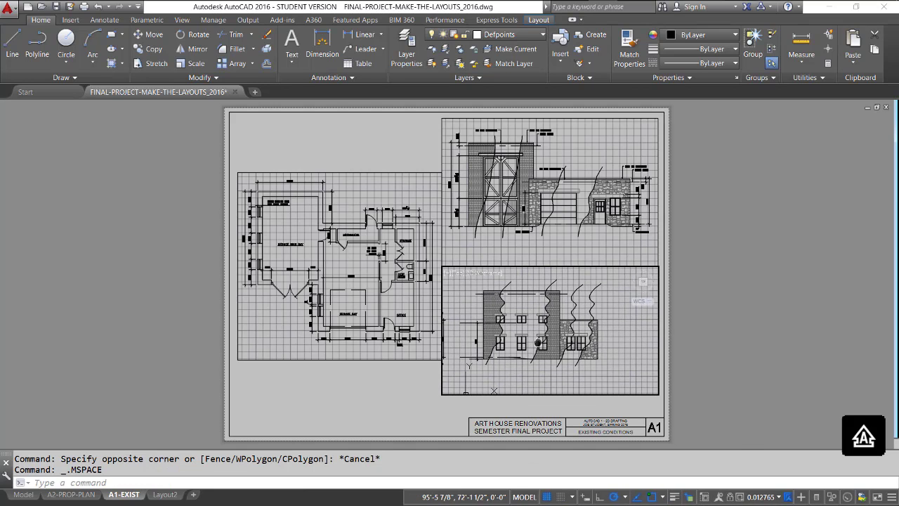
middle_drag(543, 367, 553, 362)
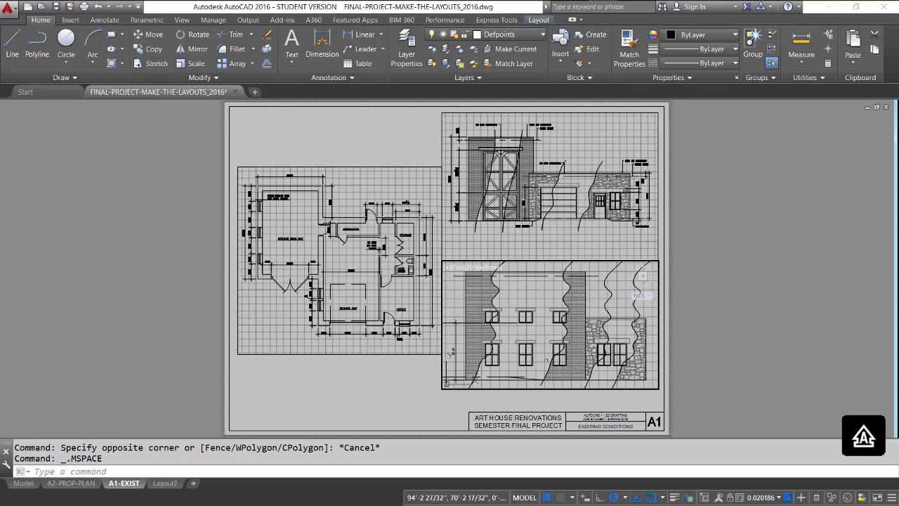
- Set the lower-right viewport's scale to 3/16" = 1'-0" and return to paper space
click(779, 497)
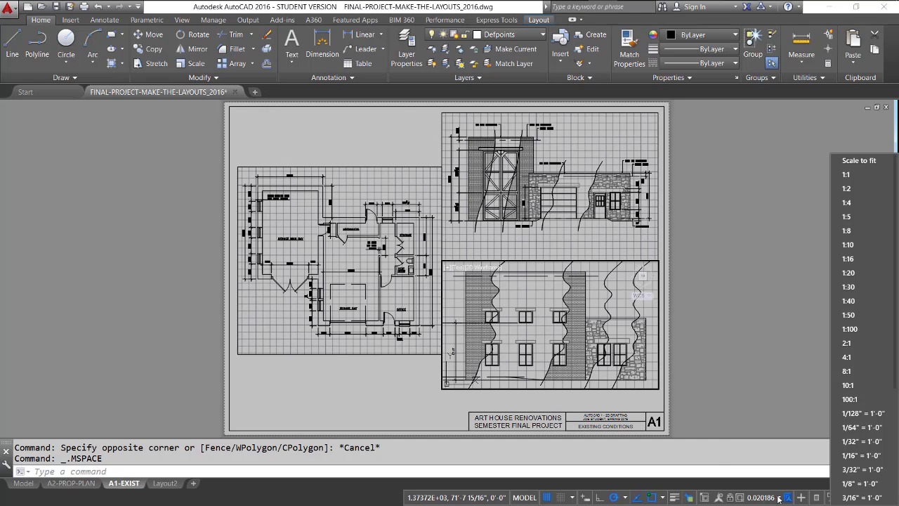
click(854, 497)
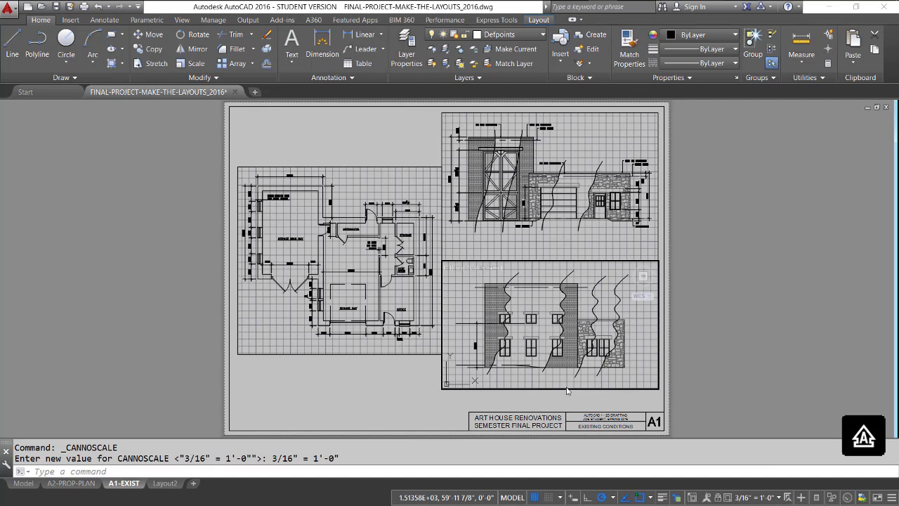
click(512, 497)
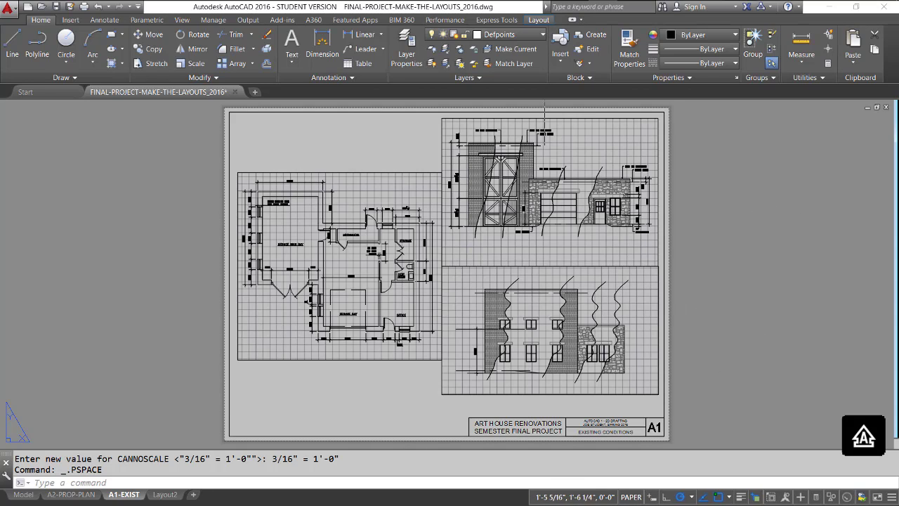
- Make A-ANNO-TEXT the current layer
click(543, 33)
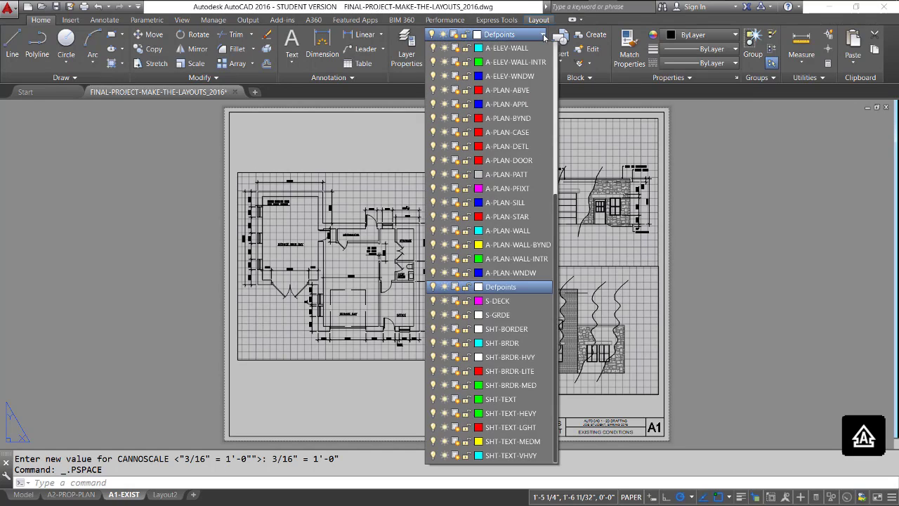
scroll(560, 205, up, 1)
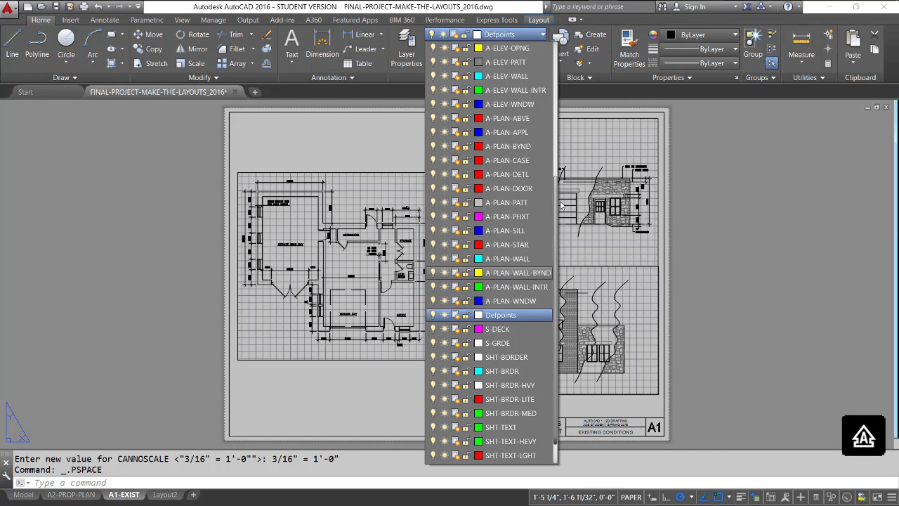
scroll(561, 206, up, 5)
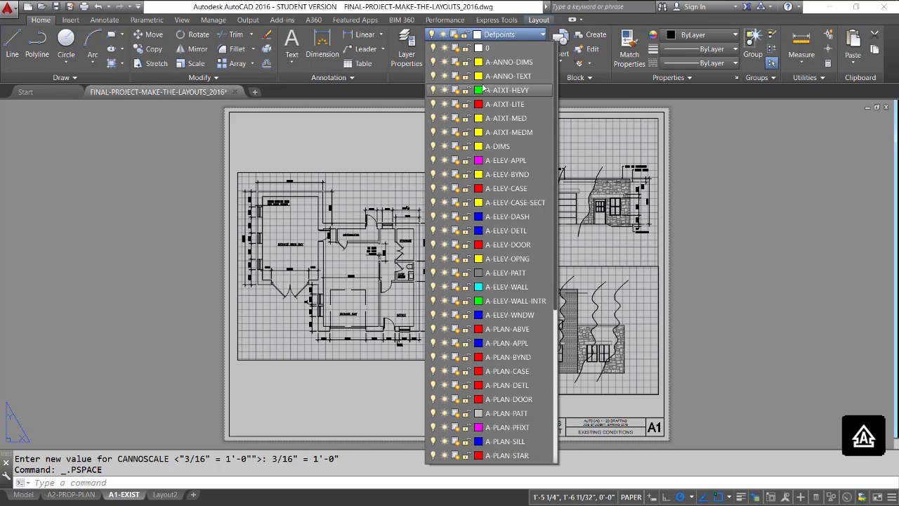
click(497, 74)
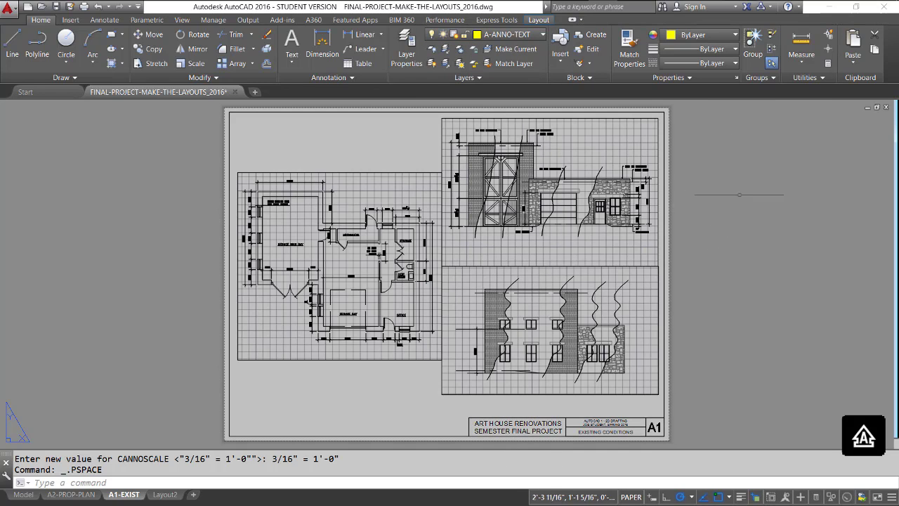
- Insert the DTL_ID_TAG block just below the floor plan viewport with detail number 1
click(562, 65)
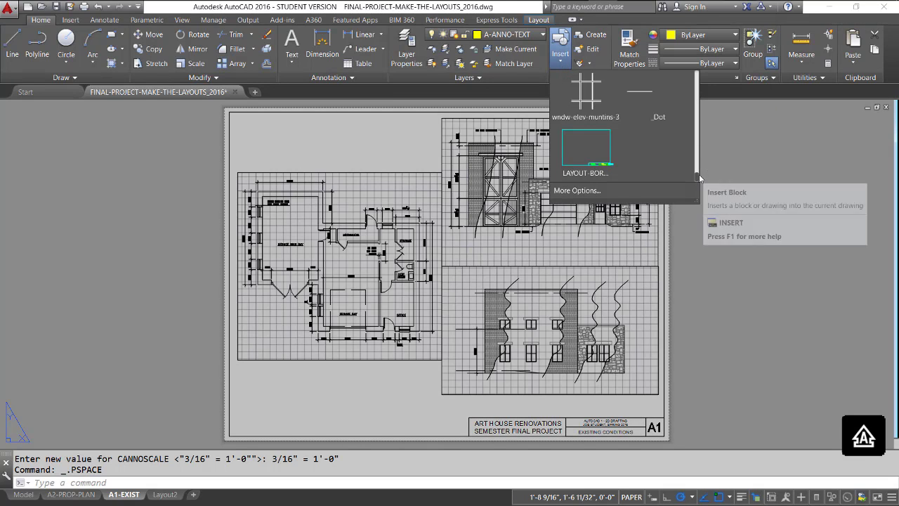
drag(697, 175, 698, 106)
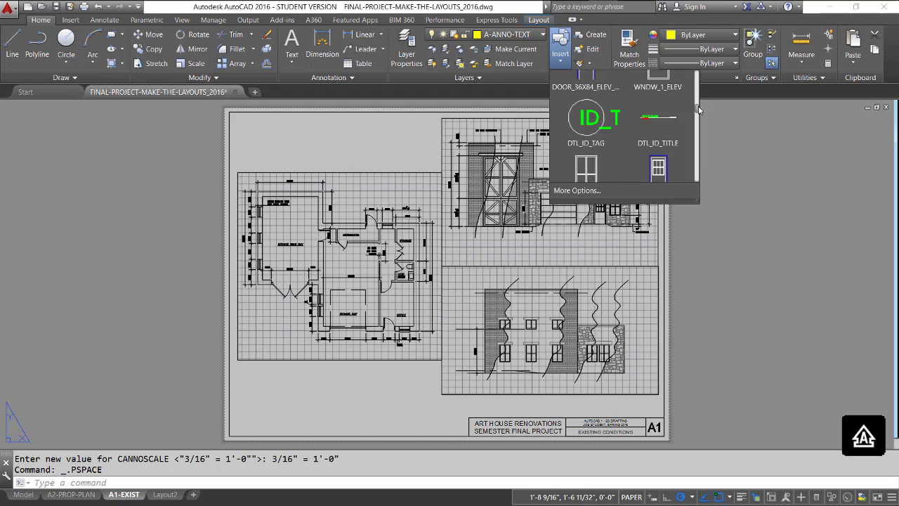
click(589, 121)
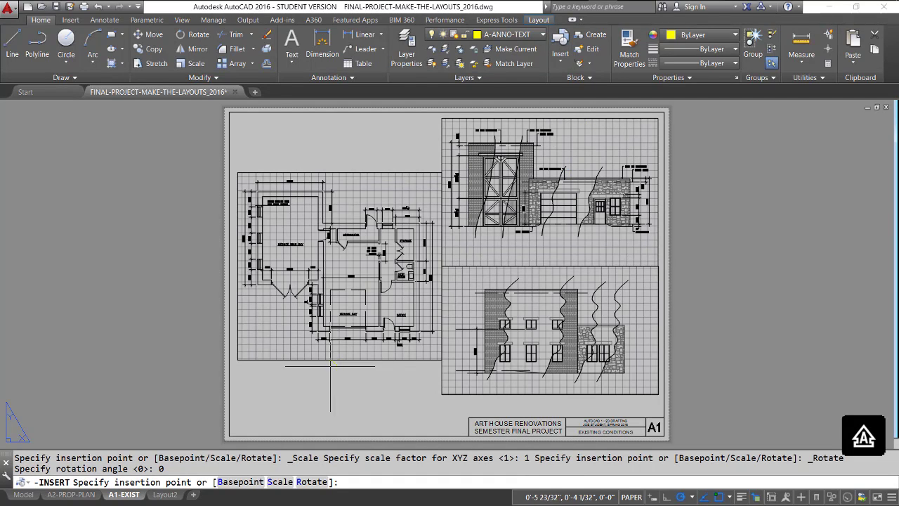
click(281, 370)
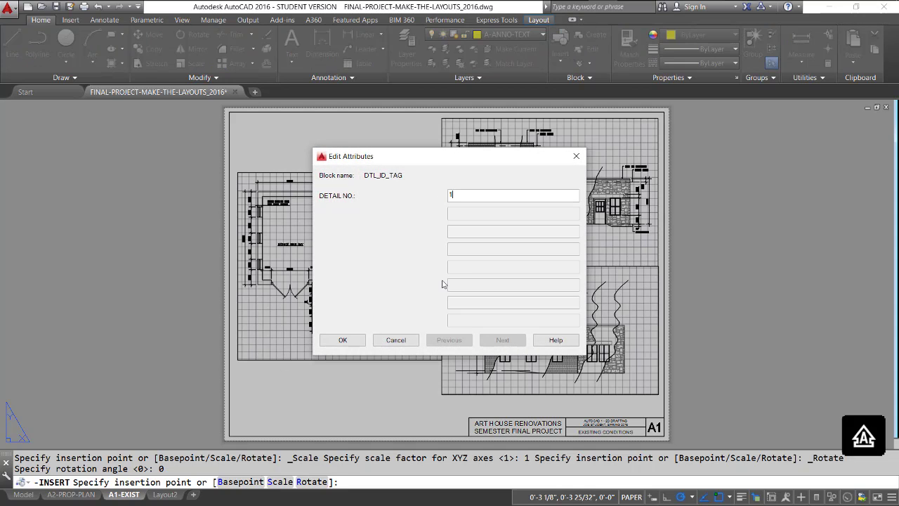
click(343, 340)
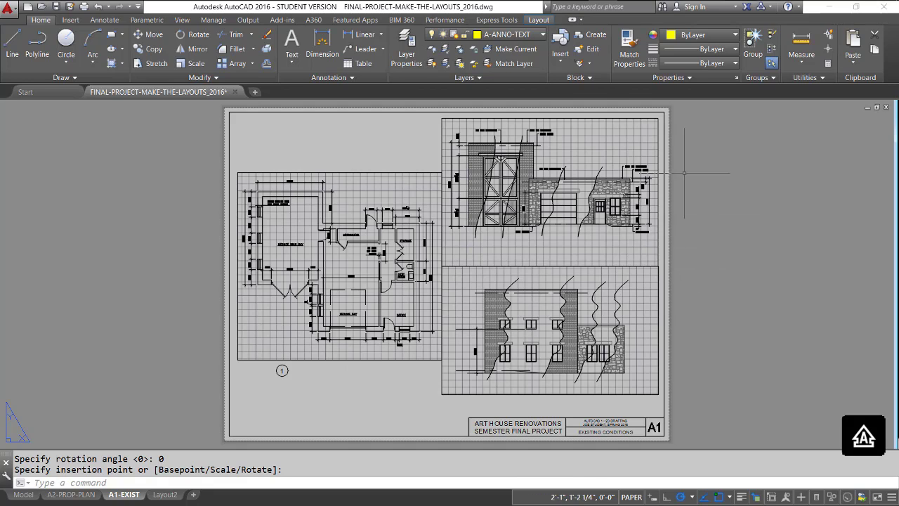
click(561, 57)
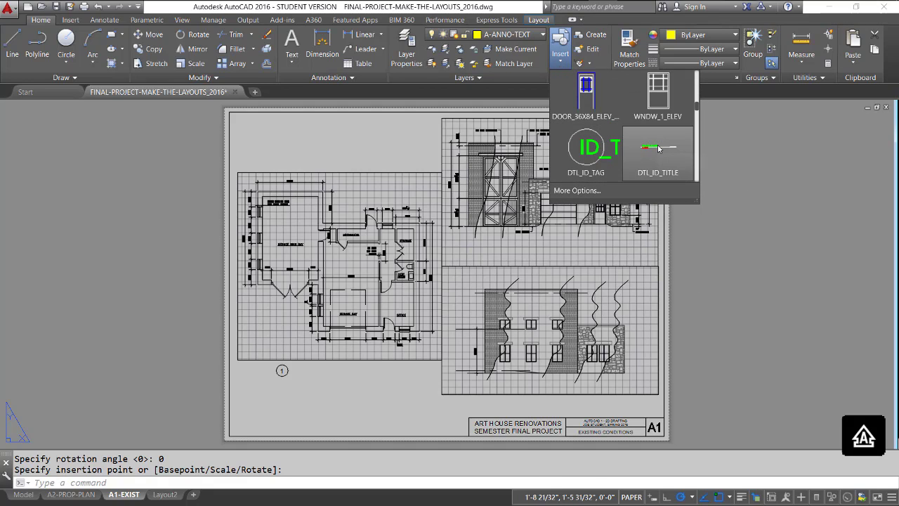
click(659, 148)
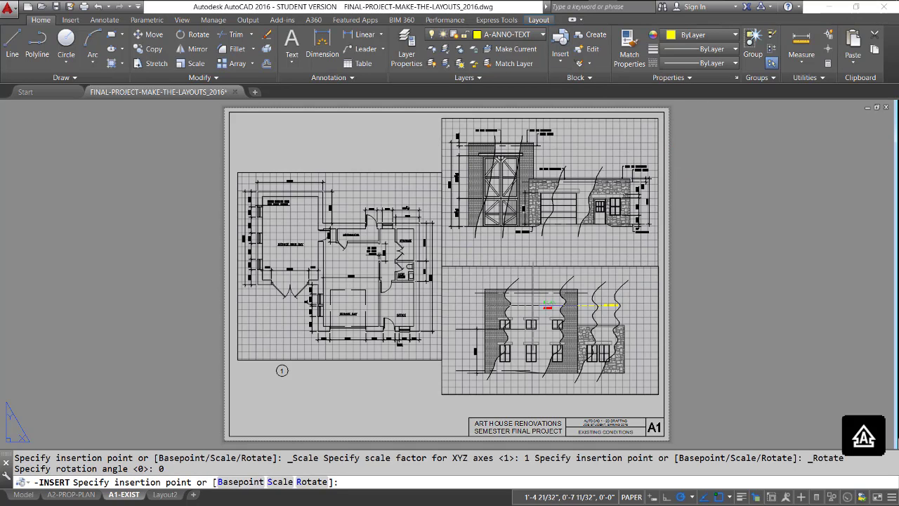
click(314, 384)
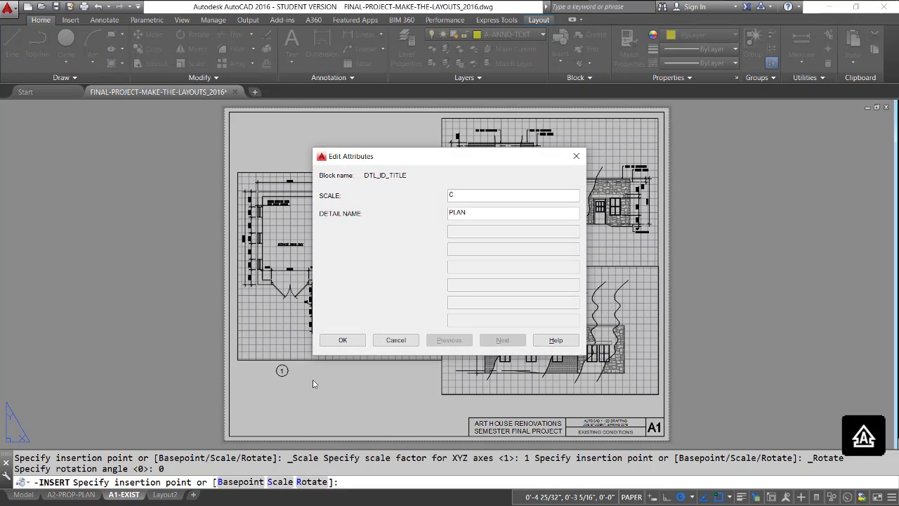
click(397, 341)
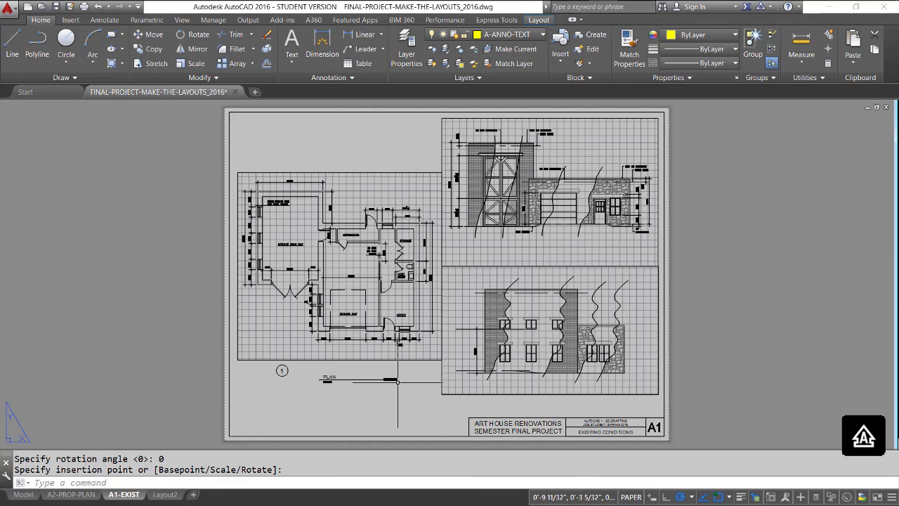
text(u)
key(Return)
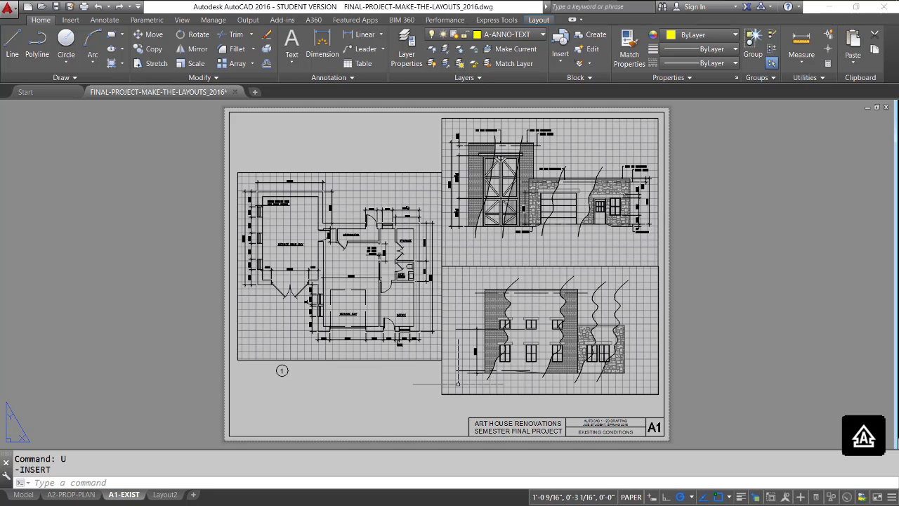
- Insert the DTL_ID_TITLE block at the detail tag circle's center, with scale 3/16" = 1'-0" and detail name EXIST. FLOOR PLAN
click(560, 64)
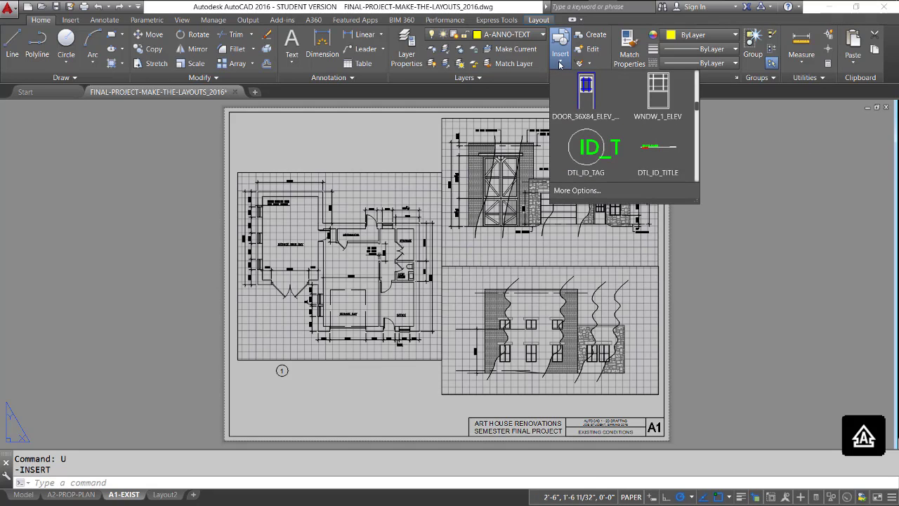
click(671, 154)
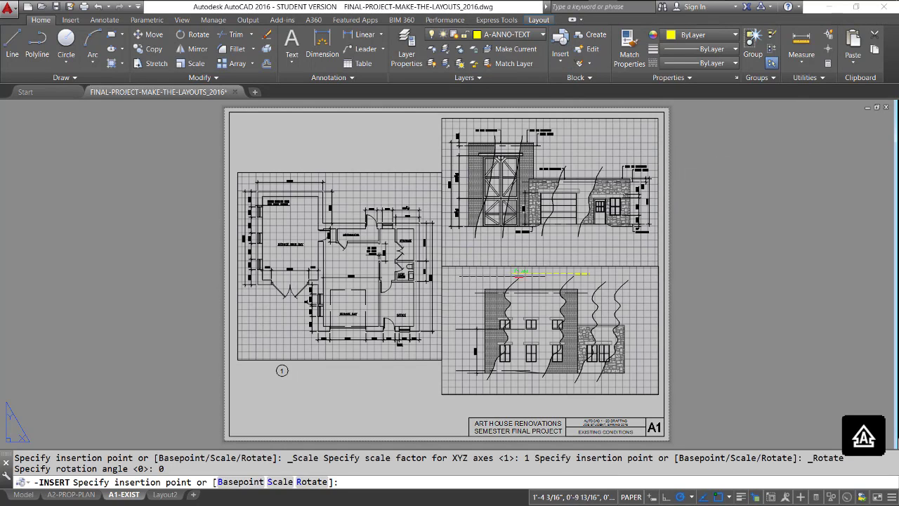
text(c)
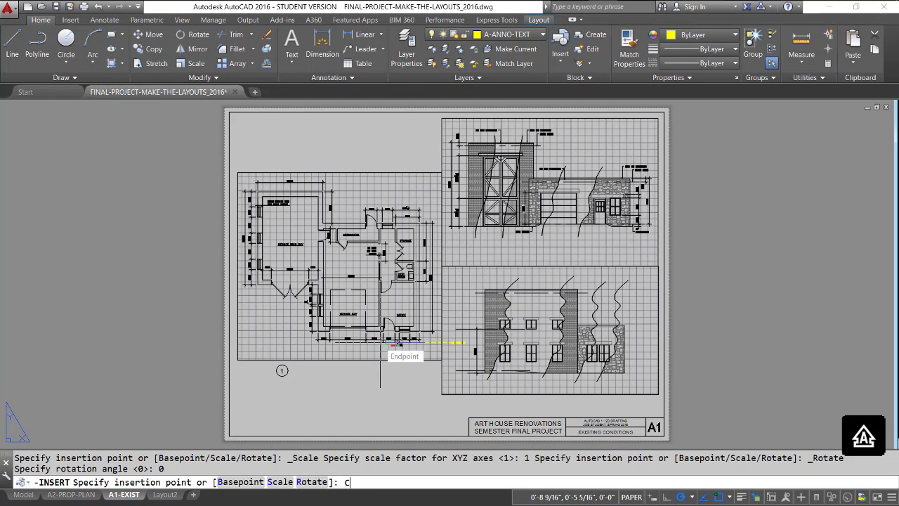
text(en)
key(Return)
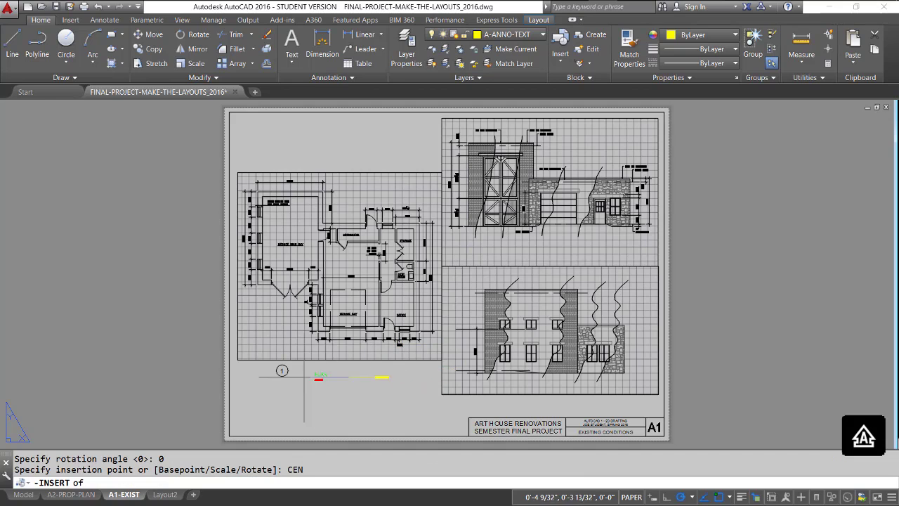
click(288, 373)
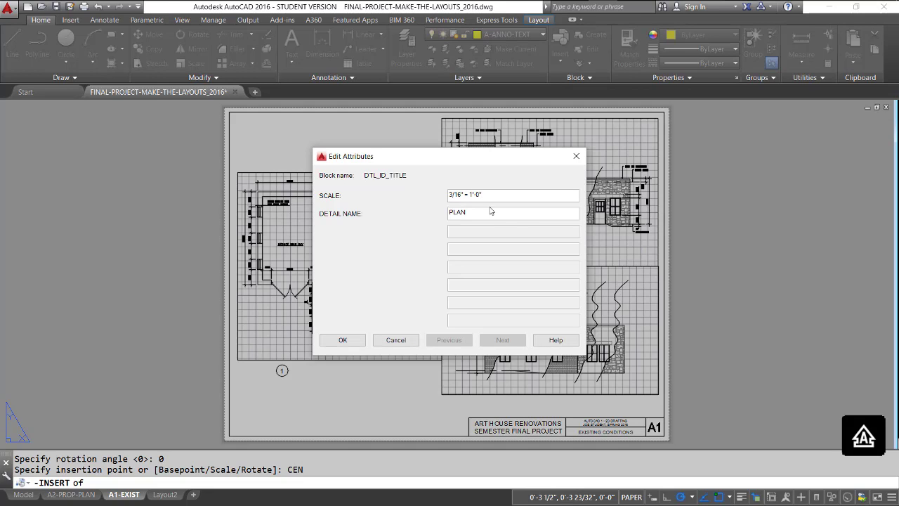
drag(477, 214, 433, 214)
click(343, 340)
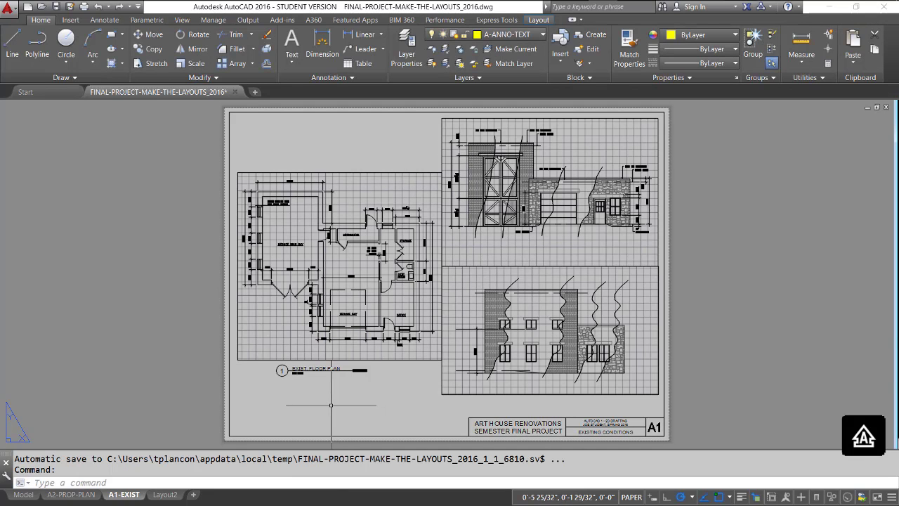
- Move the floor plan's detail tag and title together up and to the right, onto the viewport's lower edge
scroll(338, 405, up, 4)
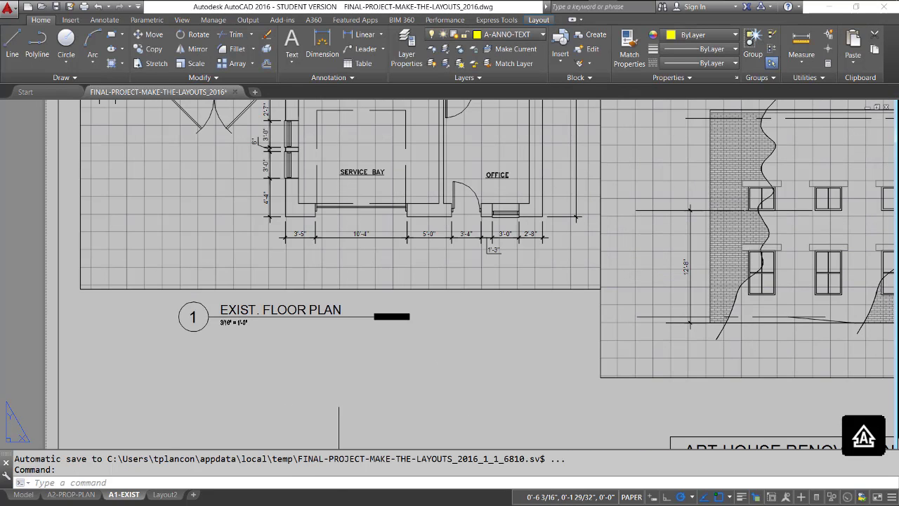
scroll(339, 406, up, 2)
middle_drag(274, 359, 436, 454)
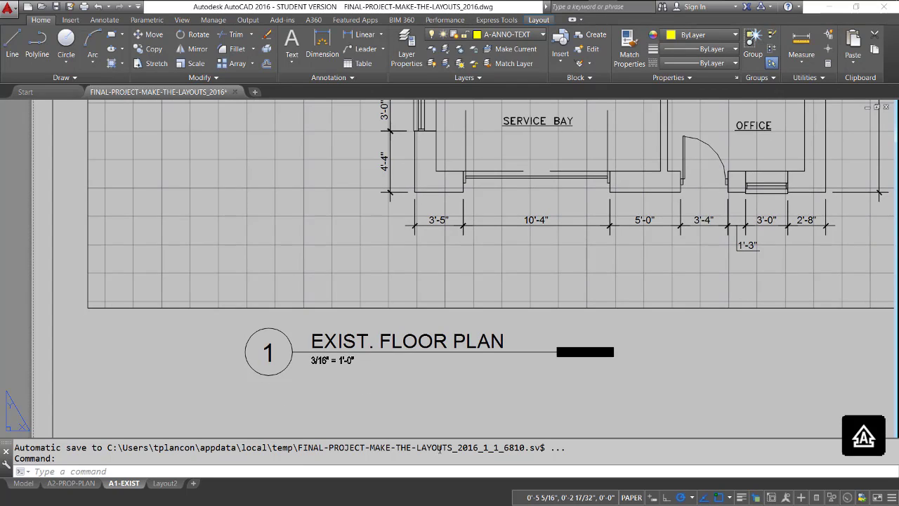
scroll(437, 436, down, 4)
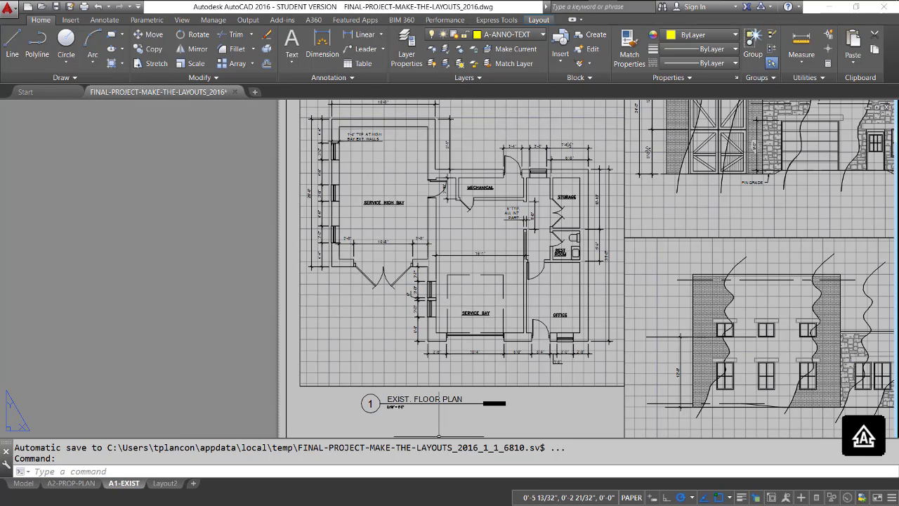
text(m)
key(Return)
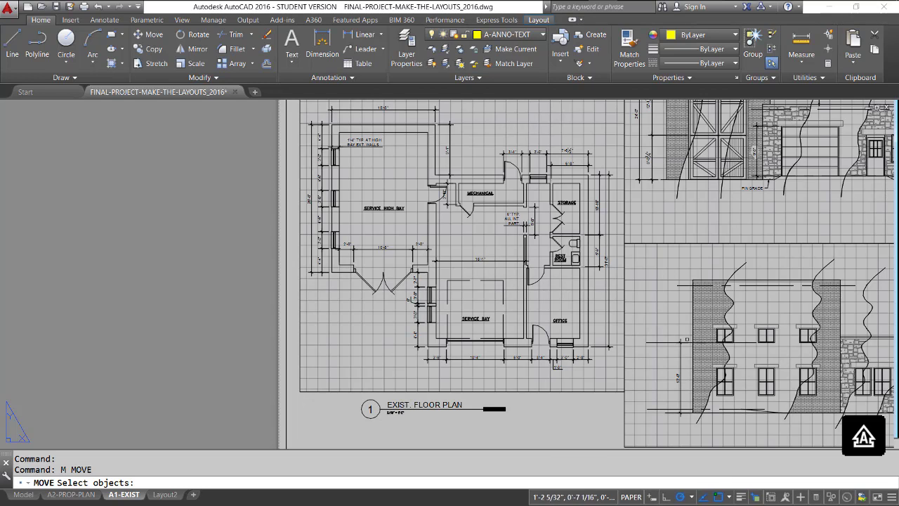
click(537, 412)
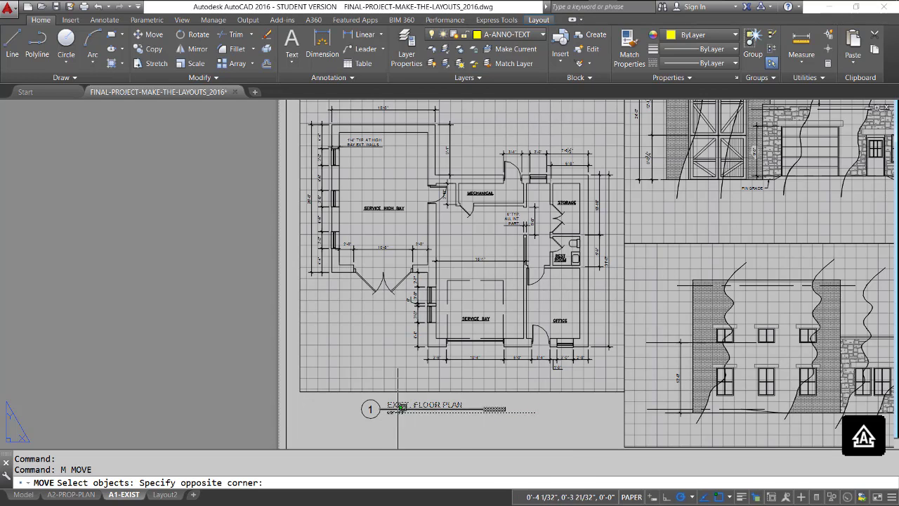
click(361, 409)
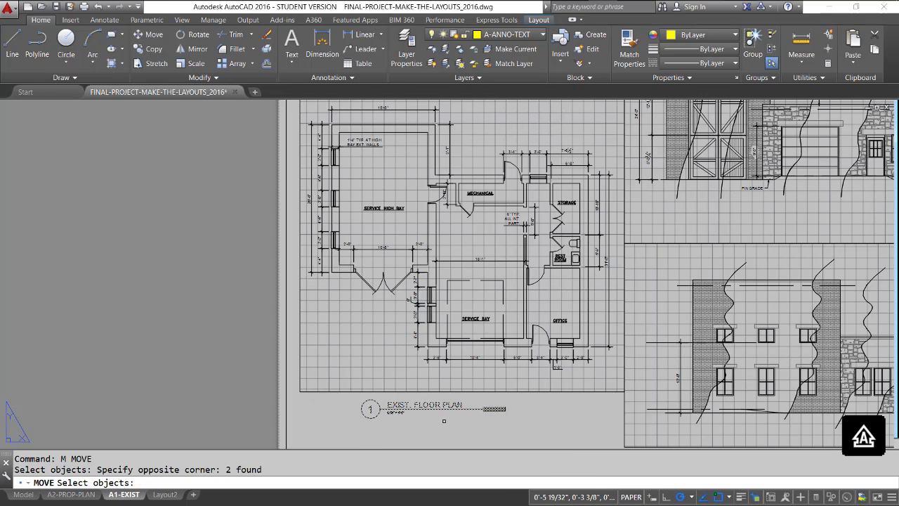
key(Return)
click(437, 425)
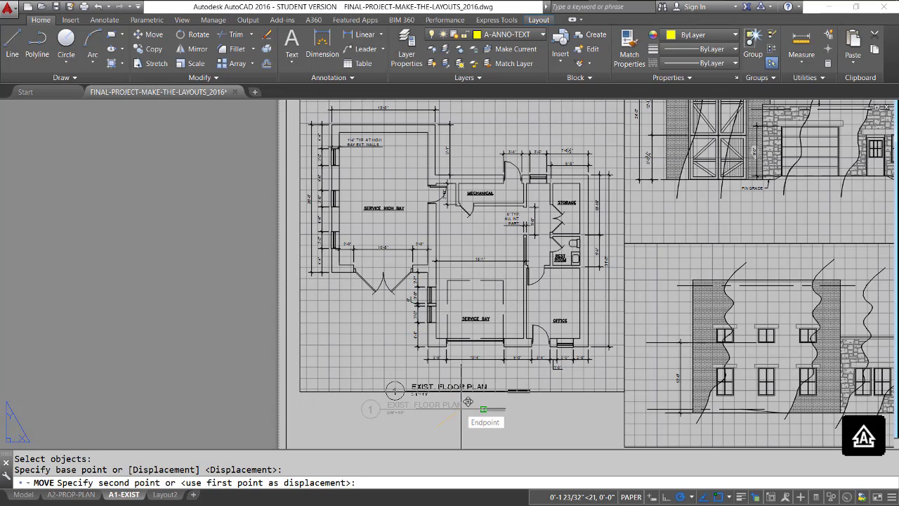
click(461, 407)
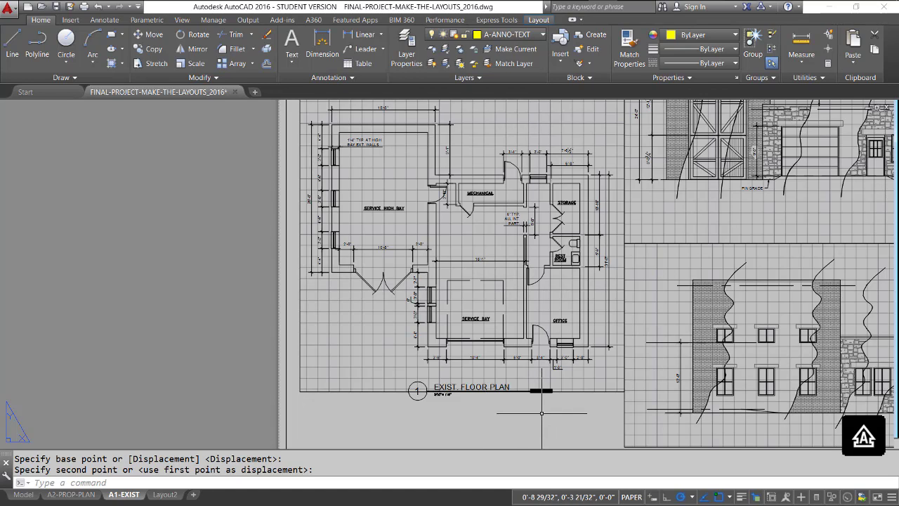
- Copy the floor plan's detail tag and title to below the front elevation and to the side elevation viewport's lower edge
text(P)
key(Return)
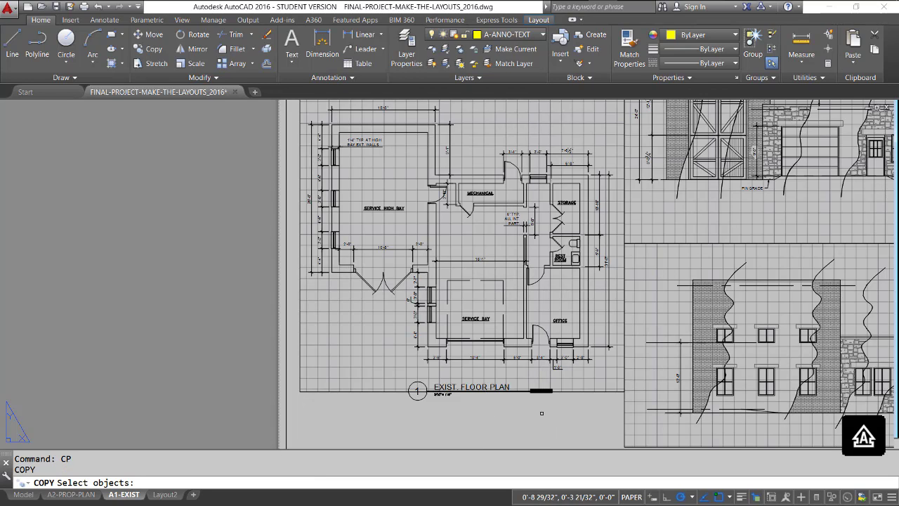
text(P)
key(Return)
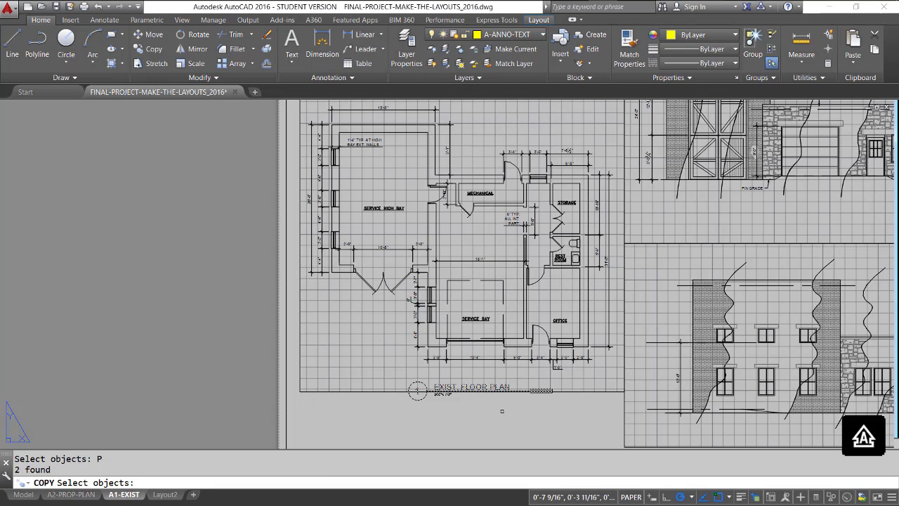
key(Return)
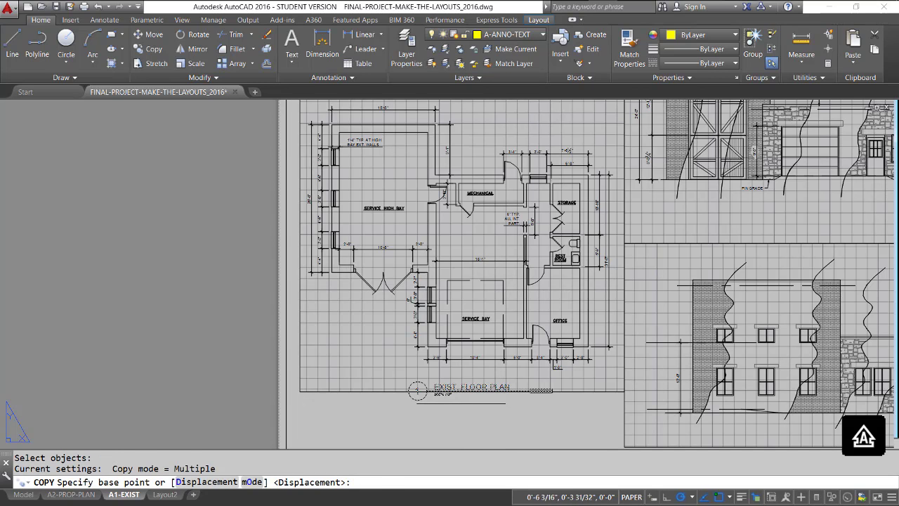
click(462, 402)
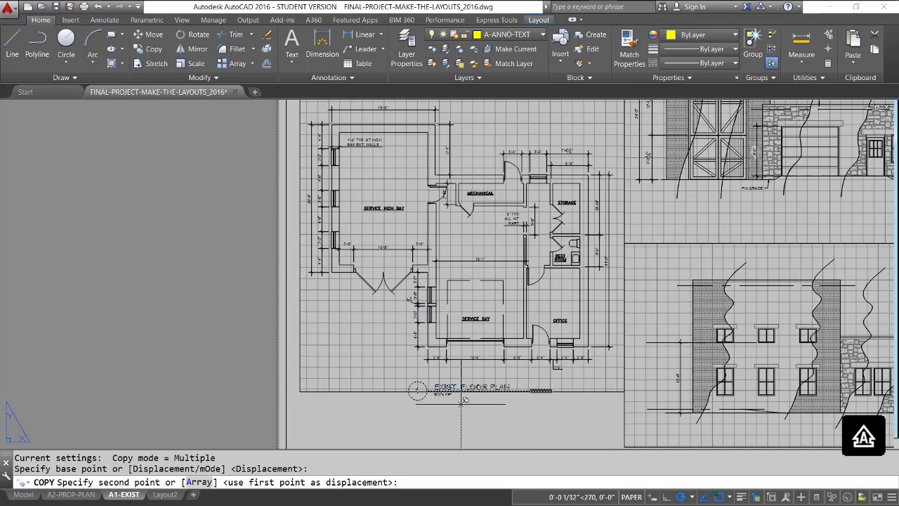
click(773, 233)
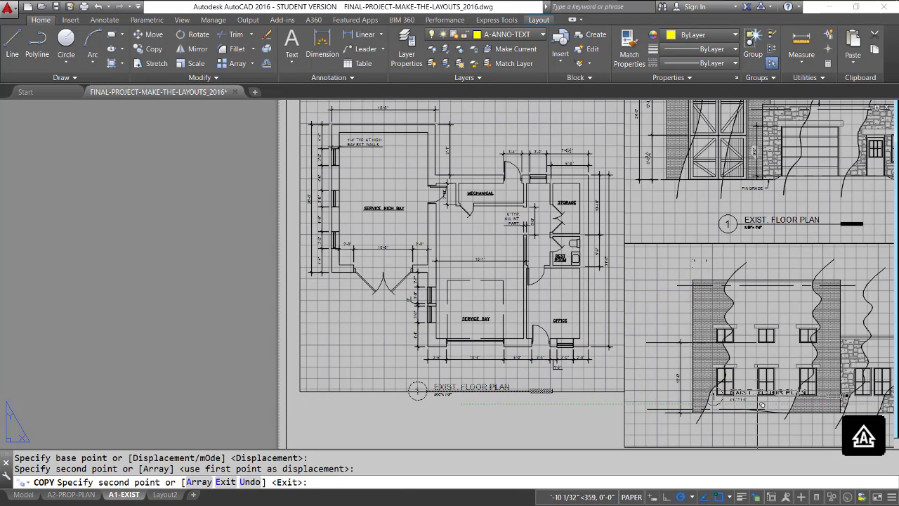
middle_drag(762, 413, 720, 305)
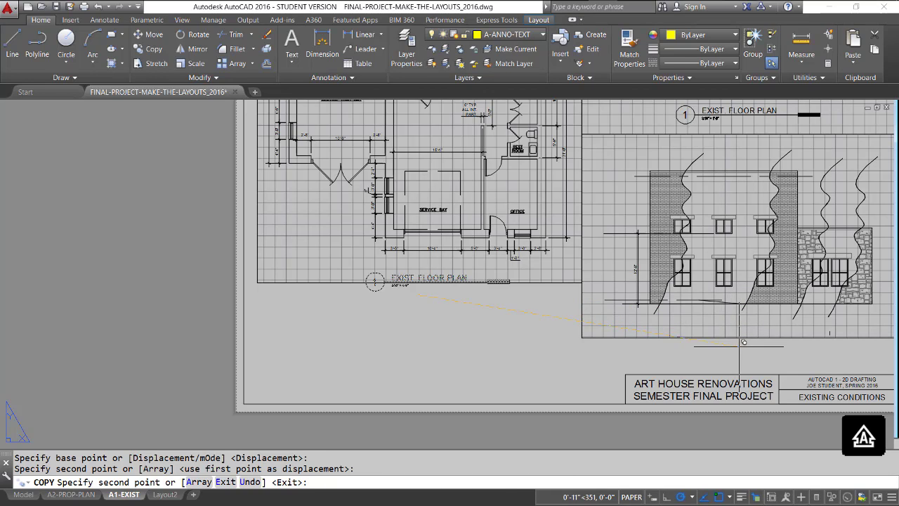
click(743, 344)
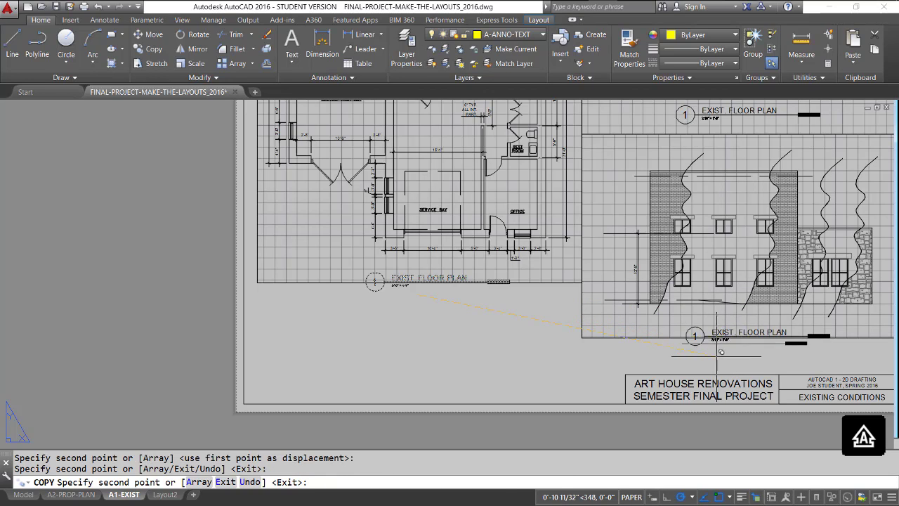
key(Return)
- Set the detail number in the front elevation's tag to A
middle_drag(718, 347, 718, 341)
scroll(745, 144, up, 2)
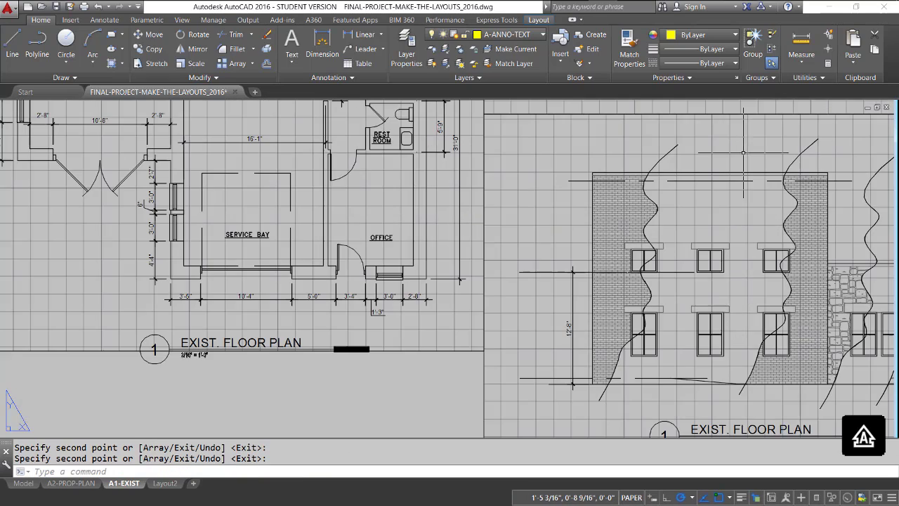
middle_drag(743, 143, 601, 300)
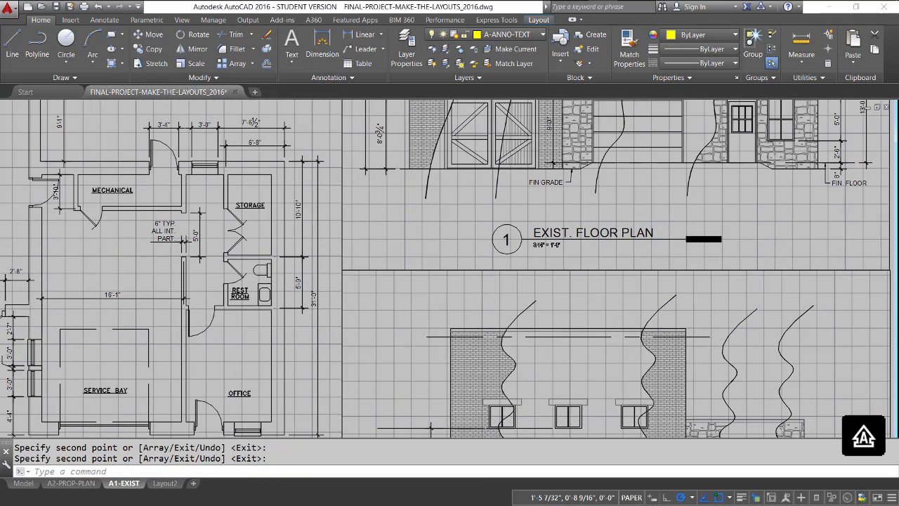
double_click(507, 237)
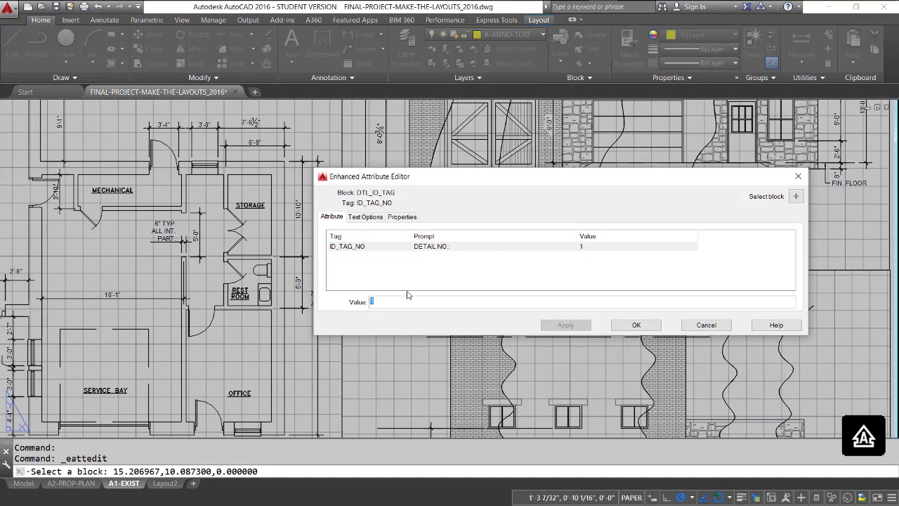
text(A)
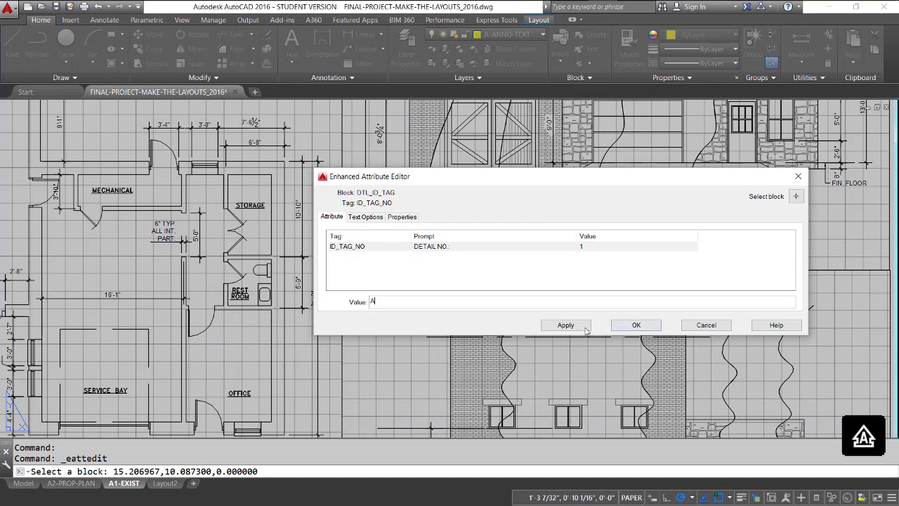
click(566, 324)
click(634, 325)
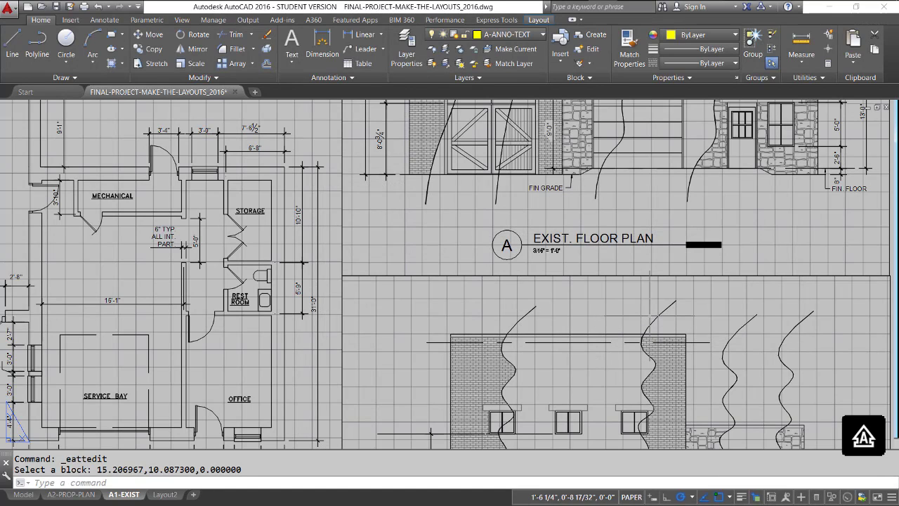
- Set the detail name in the front elevation's title block to EXIST. FRONT ELEV
double_click(588, 240)
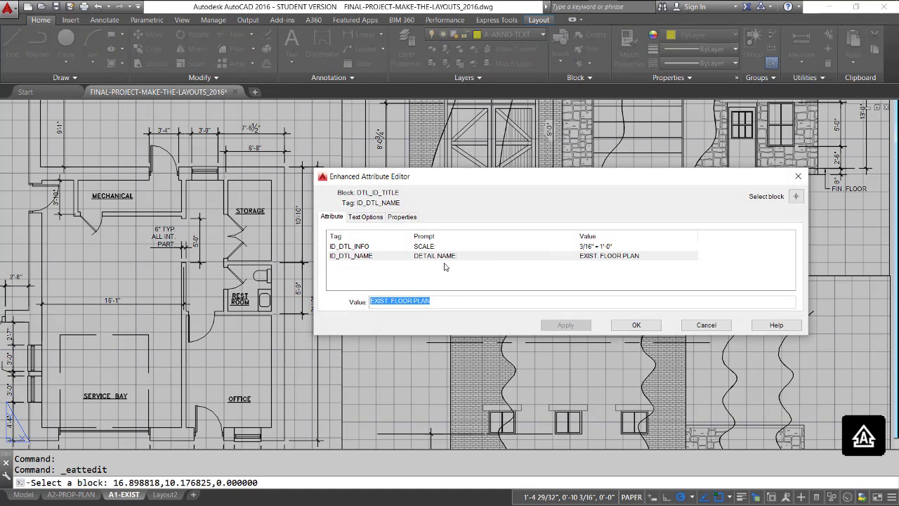
click(391, 301)
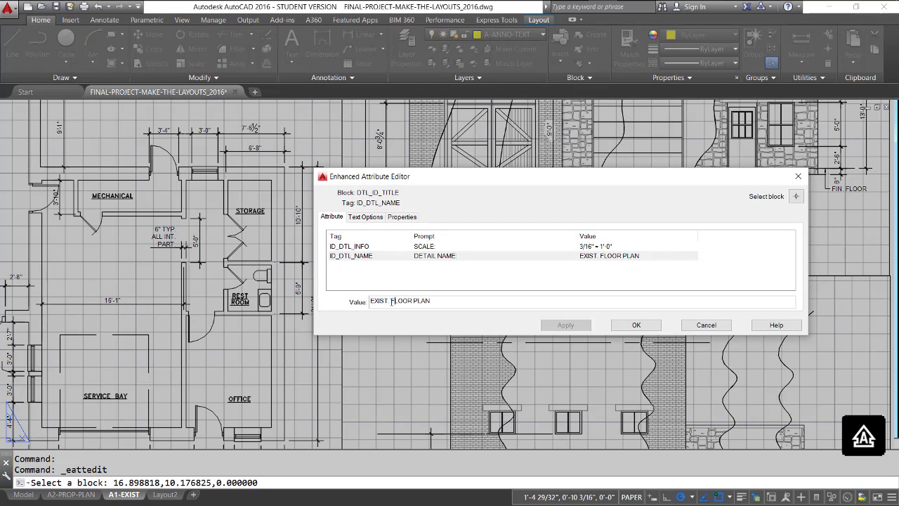
drag(391, 301, 465, 300)
text(FRONT ELEV.)
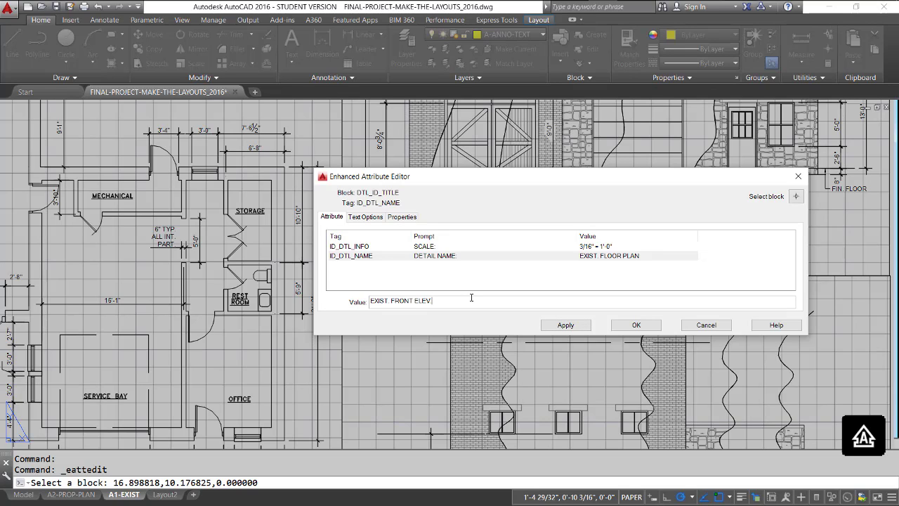
click(637, 325)
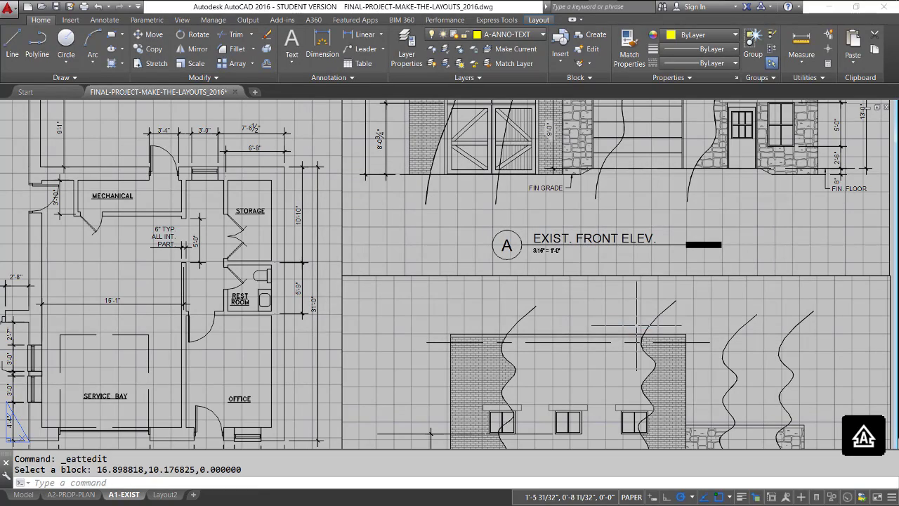
- Set the detail number in the side elevation's tag to B
middle_drag(600, 354, 540, 64)
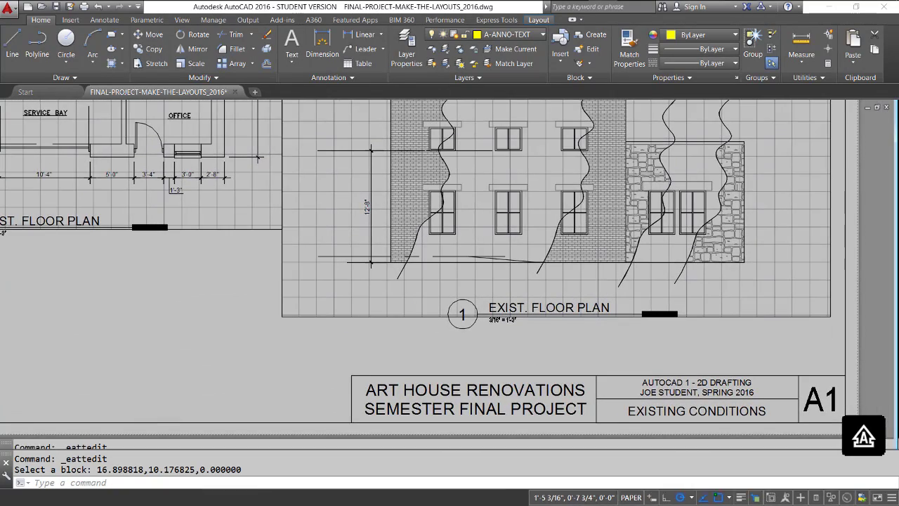
double_click(465, 307)
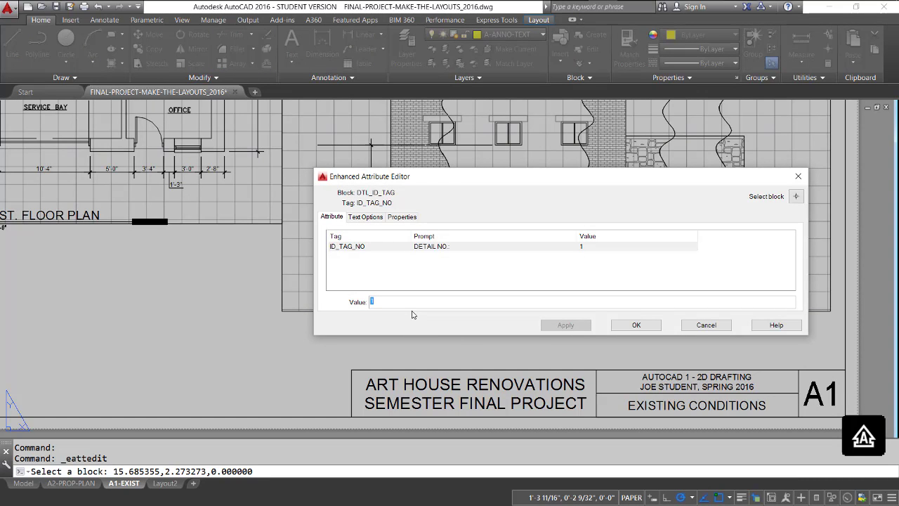
click(626, 327)
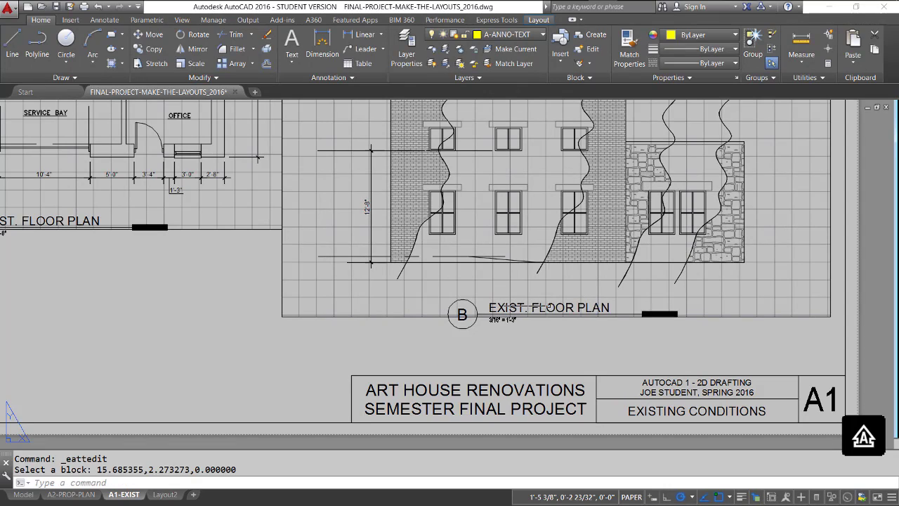
- Set the detail name in the side elevation's title block to EXIST. SIDE ELEV
double_click(550, 307)
click(410, 301)
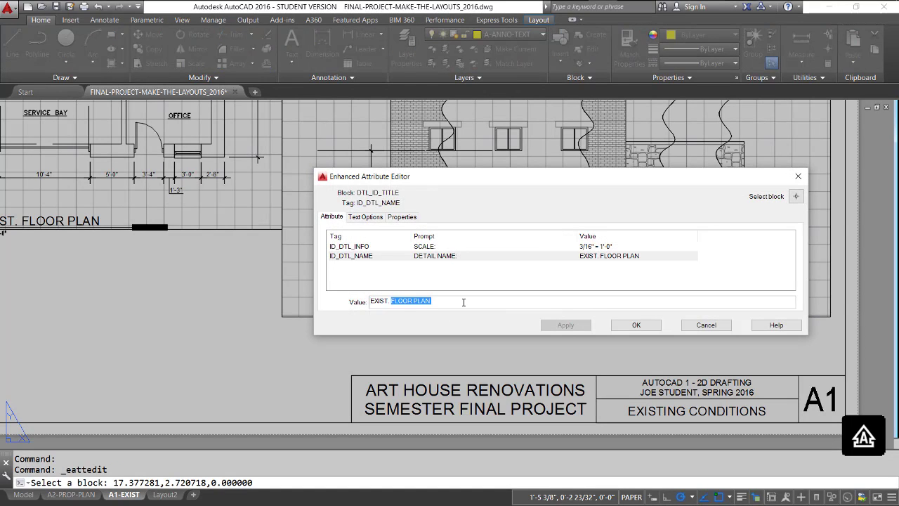
text(SIDE ELEV)
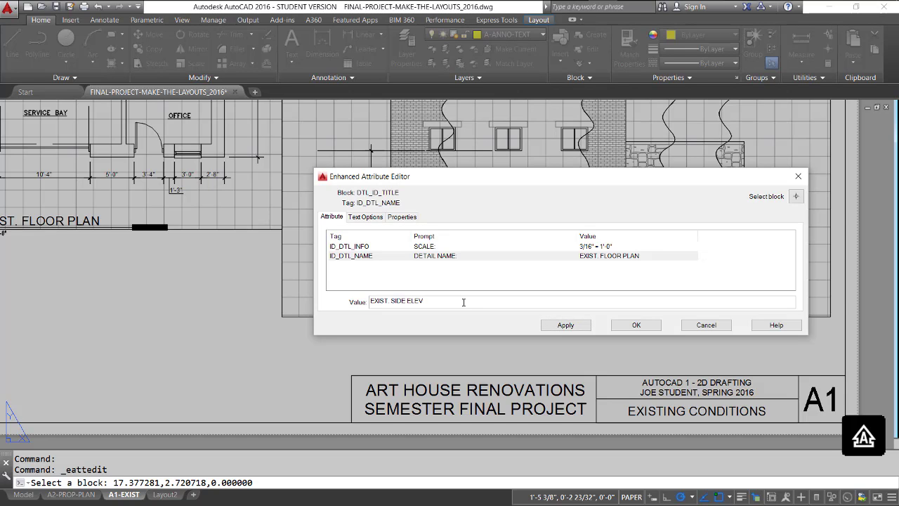
text(.)
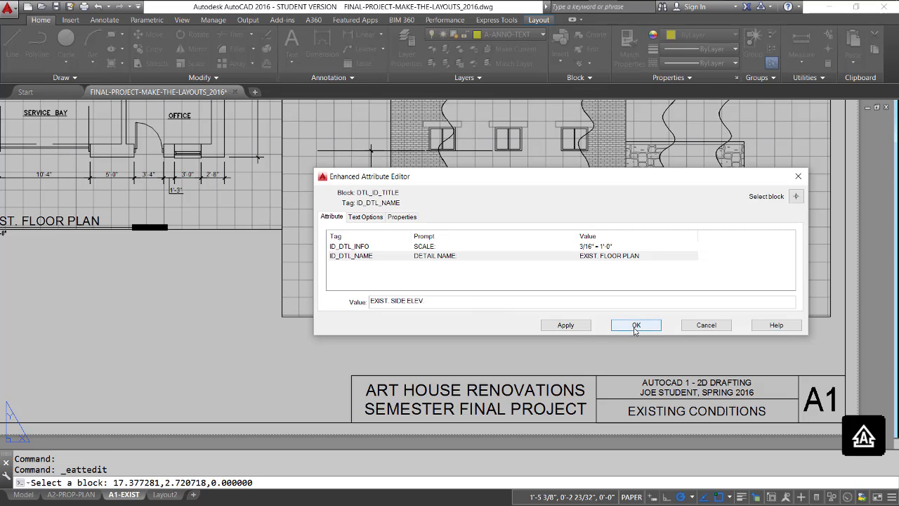
click(636, 325)
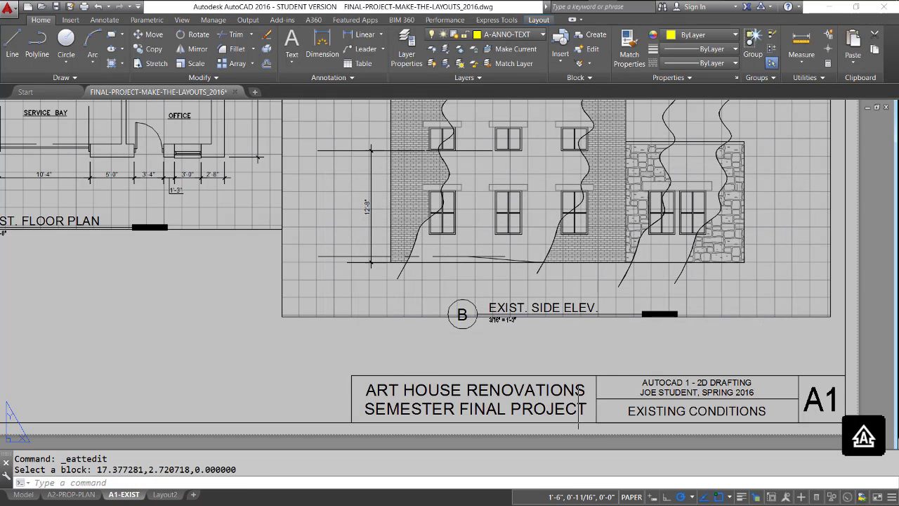
- Move the floor plan's detail tag and title together straight down, clear of the viewport's lower edge
scroll(256, 351, down, 4)
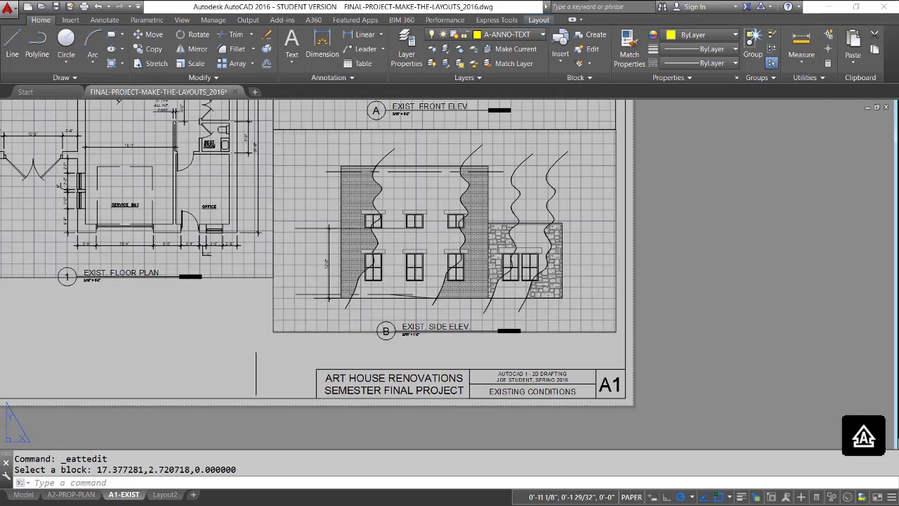
middle_drag(217, 345, 359, 395)
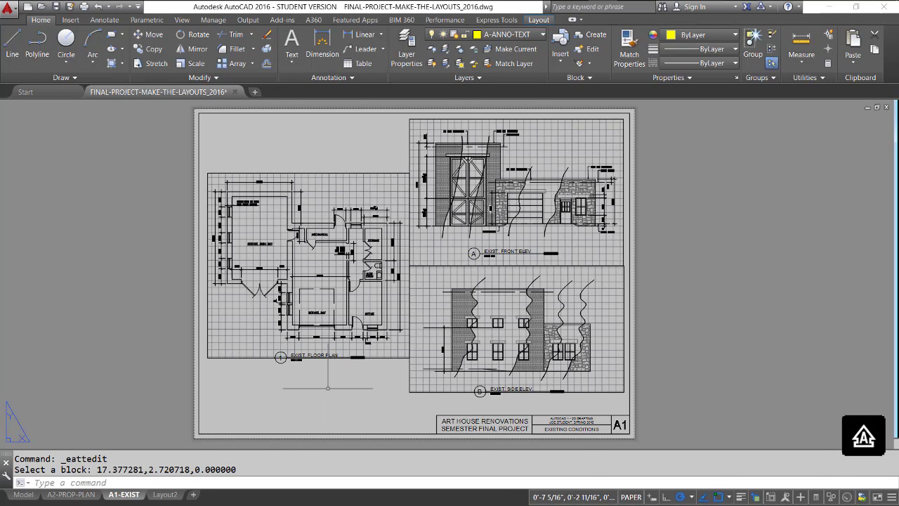
scroll(317, 371, up, 3)
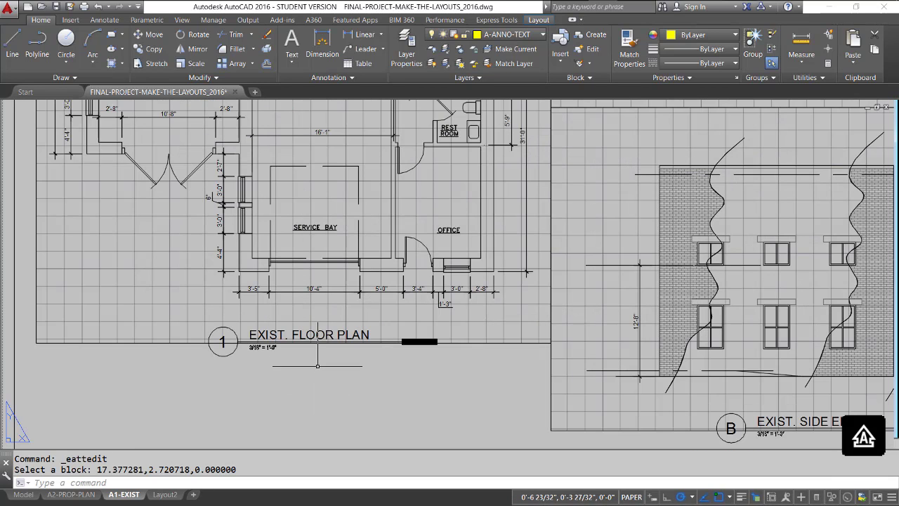
middle_drag(319, 374, 315, 424)
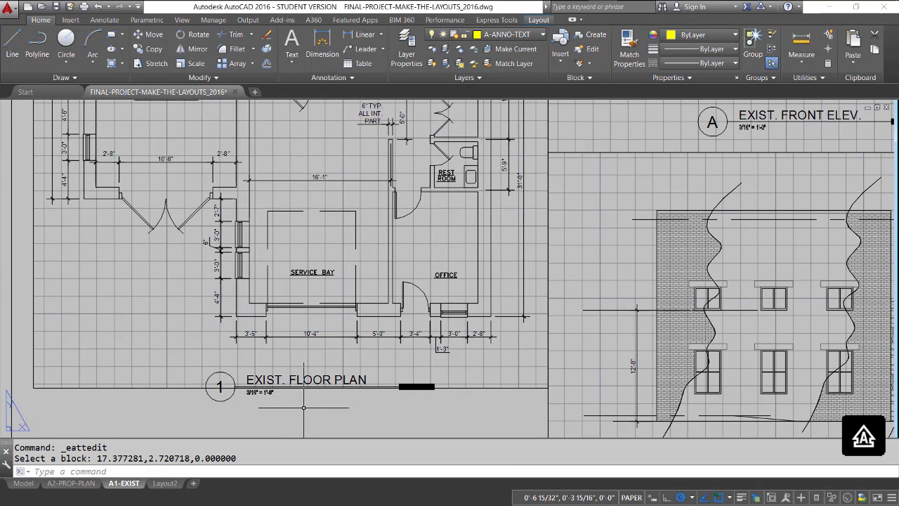
text(m)
key(Return)
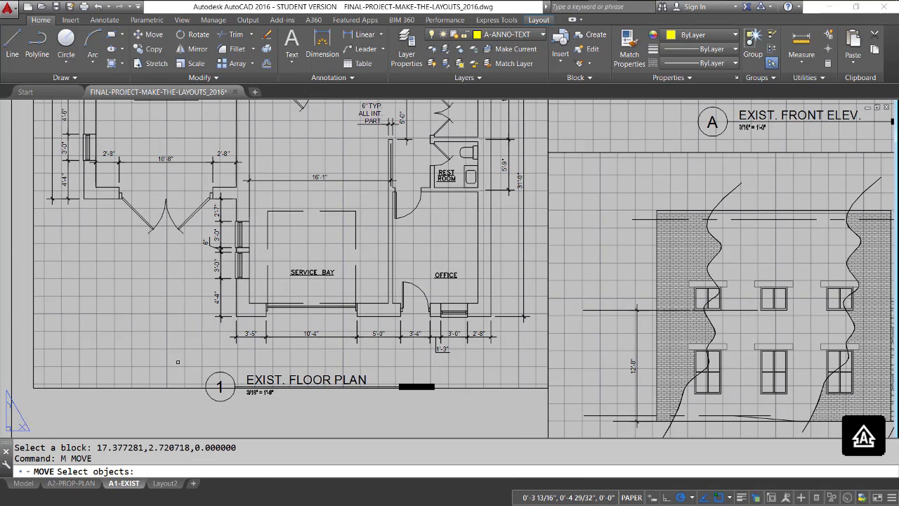
click(178, 362)
click(453, 417)
key(Return)
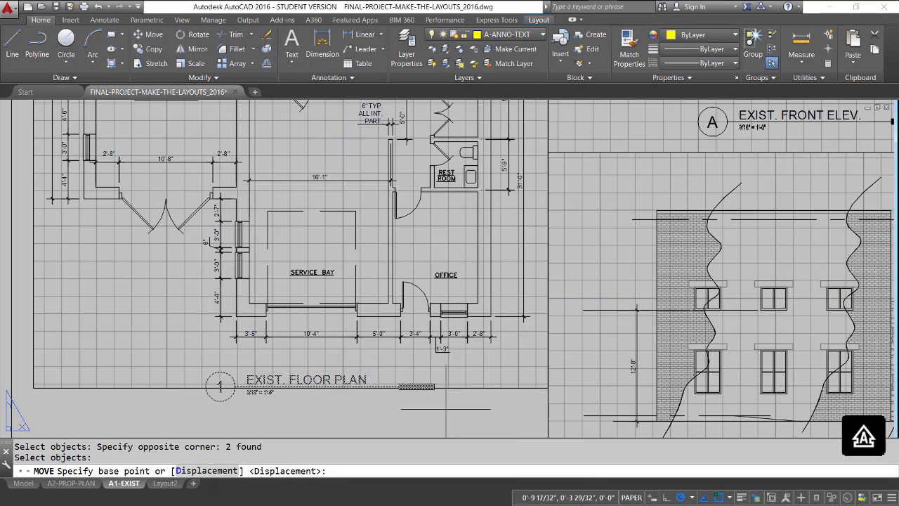
click(446, 404)
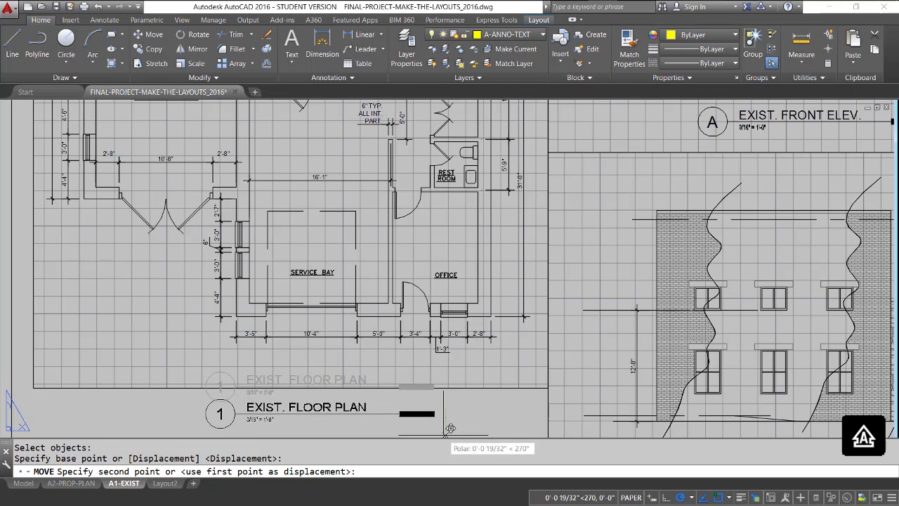
click(451, 427)
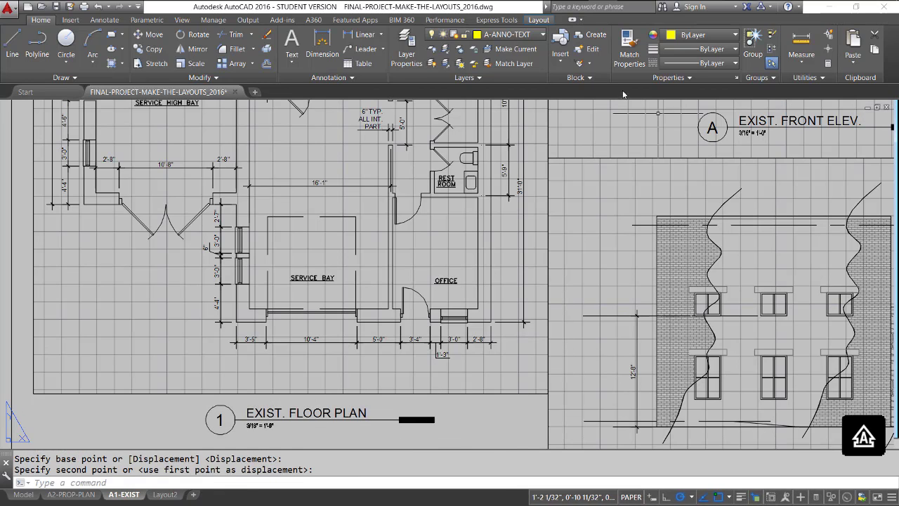
- Insert the ID_DTL_REFER block below the service bay's bottom dimensions, with sheet number A1 and detail number A
click(561, 56)
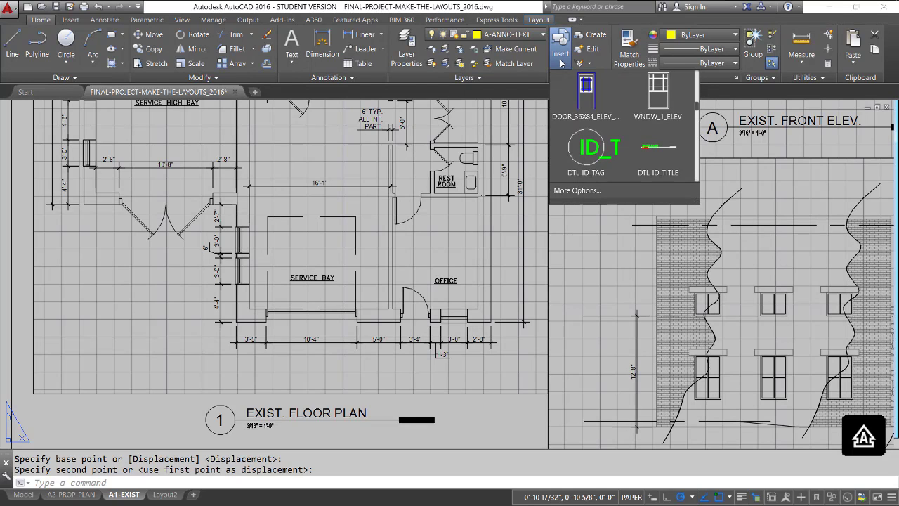
scroll(698, 105, down, 3)
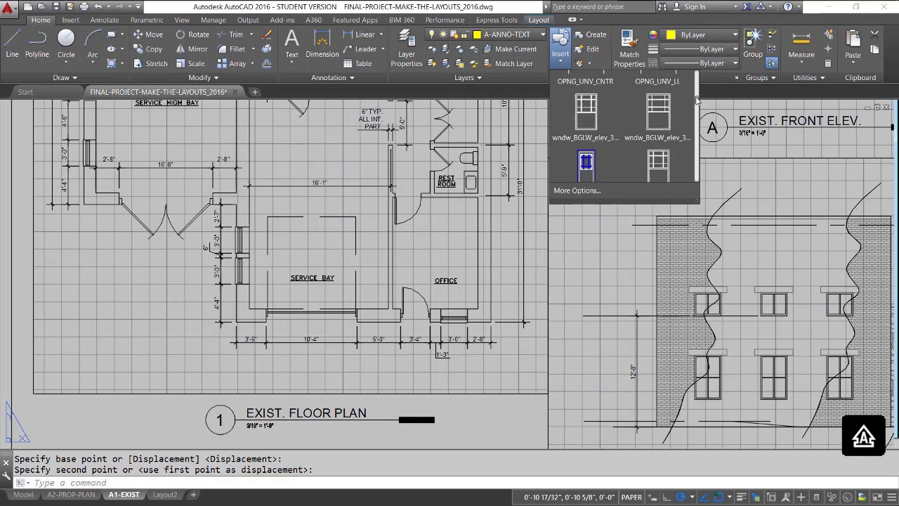
scroll(698, 102, down, 3)
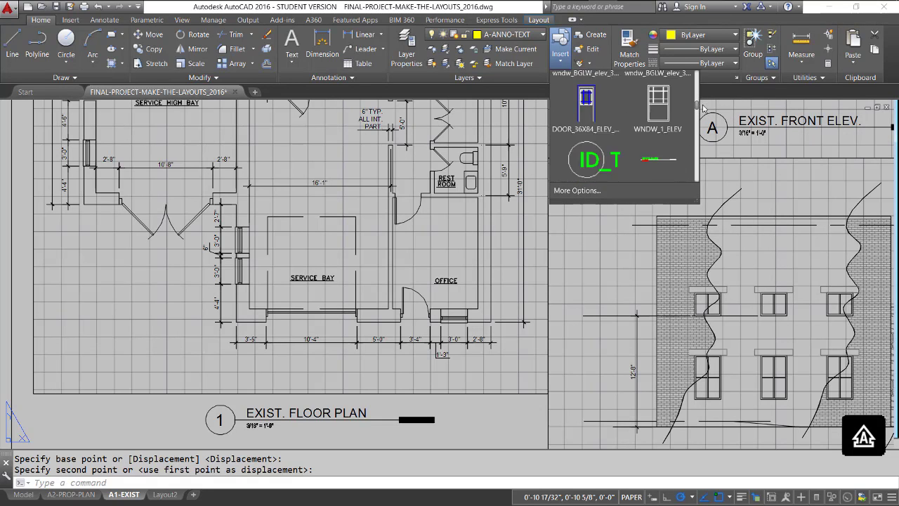
drag(703, 106, 703, 118)
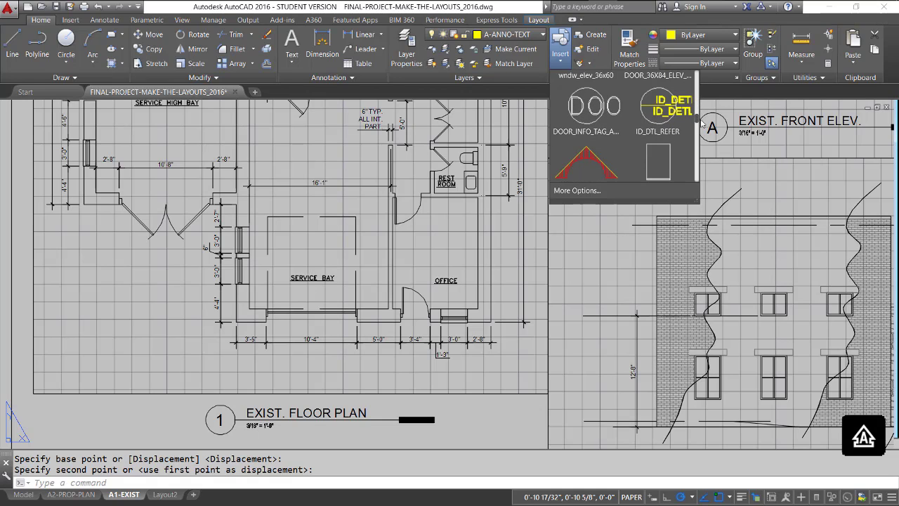
click(658, 107)
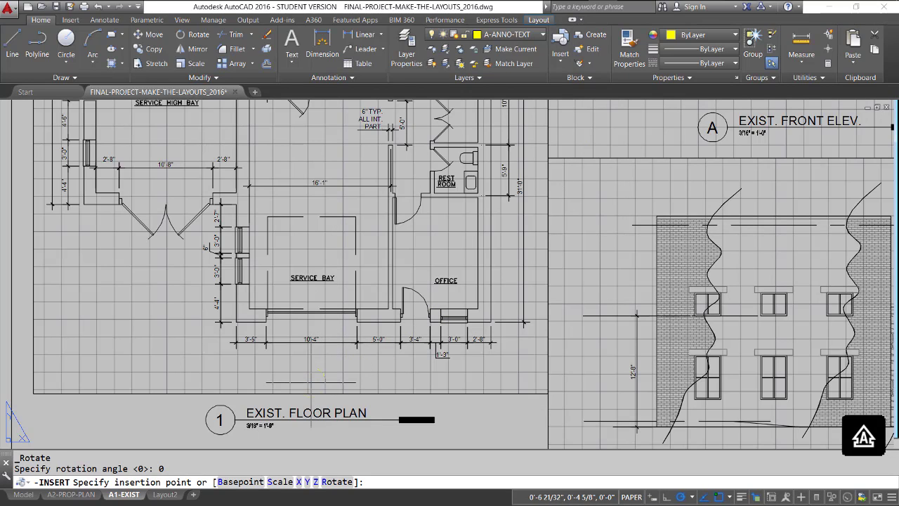
click(309, 377)
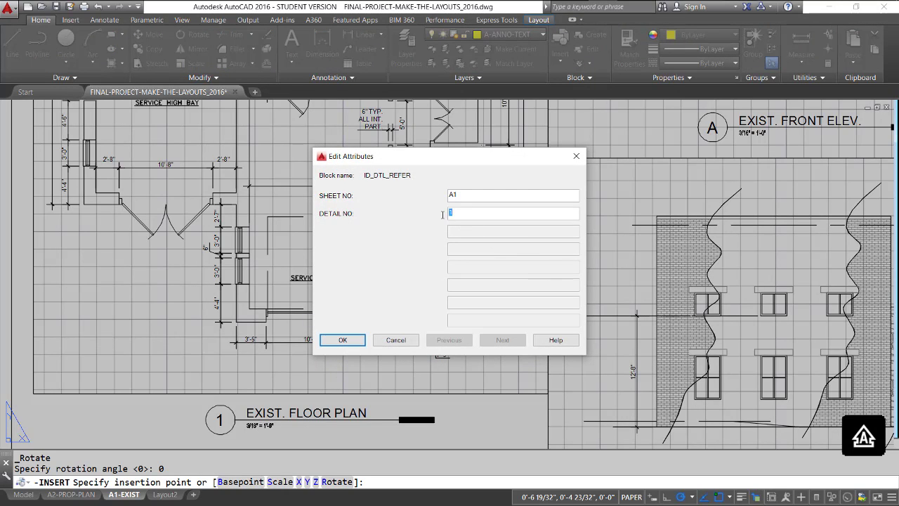
click(342, 340)
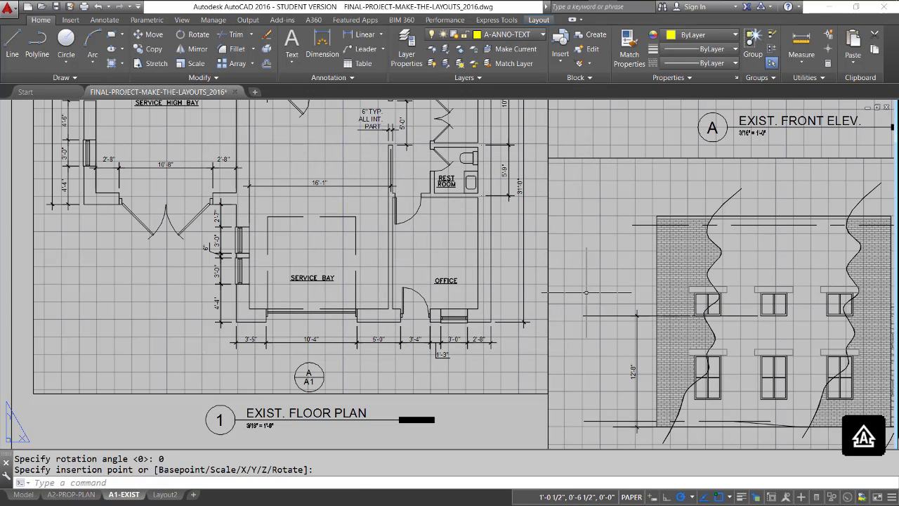
- Insert the dtl_arrow block at the center of the A/A1 reference symbol, pointing up at the floor plan
click(567, 65)
scroll(583, 168, up, 2)
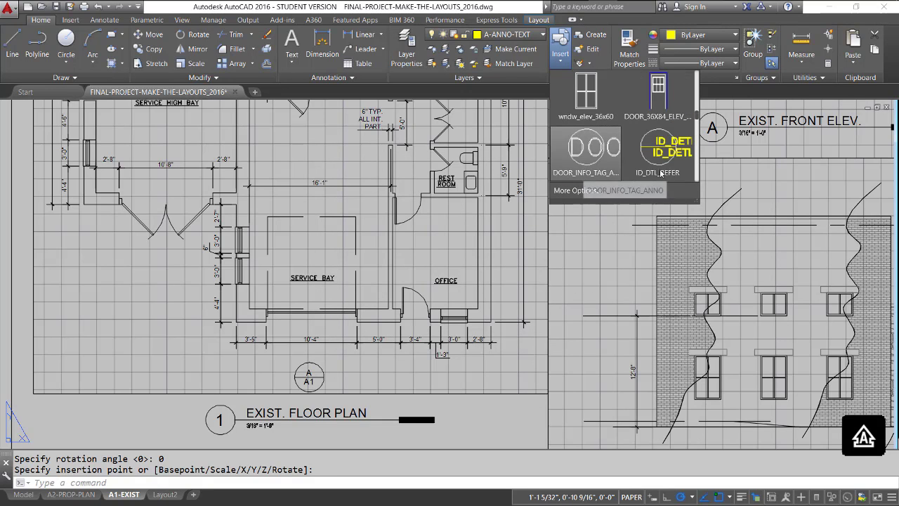
scroll(698, 118, down, 1)
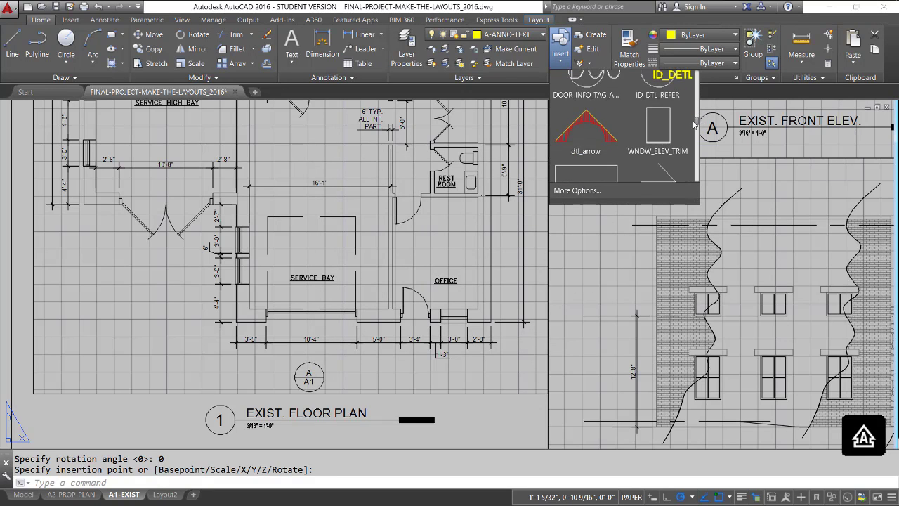
click(593, 140)
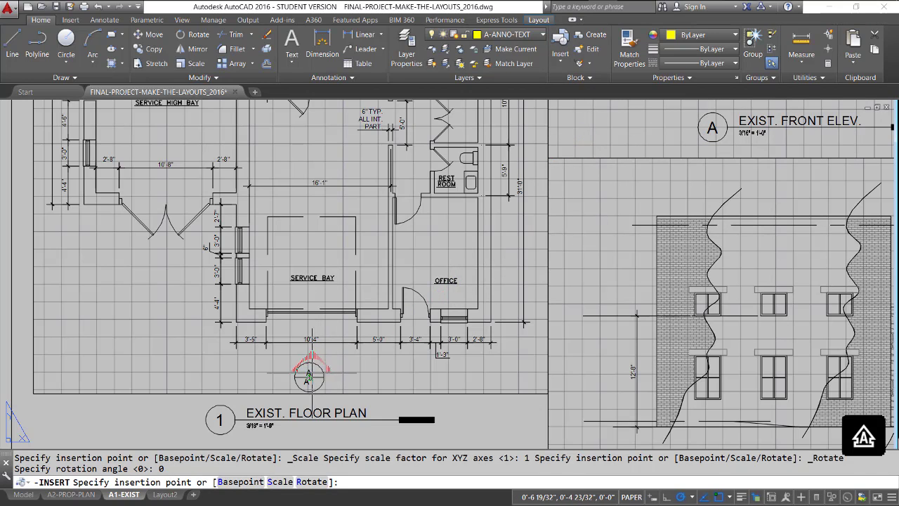
click(309, 376)
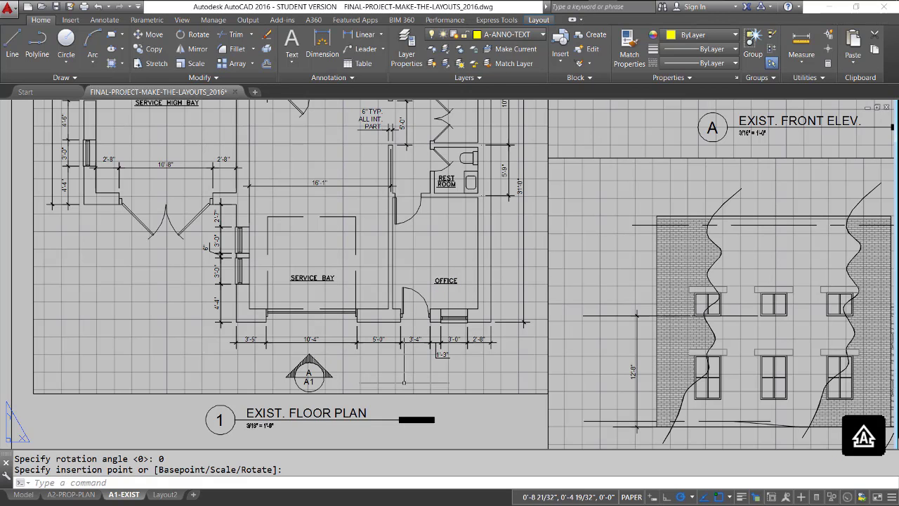
- Copy the reference symbol and its arrow from below the service bay to the viewport's left edge beside the service high bay
middle_drag(369, 372, 418, 367)
scroll(418, 379, down, 3)
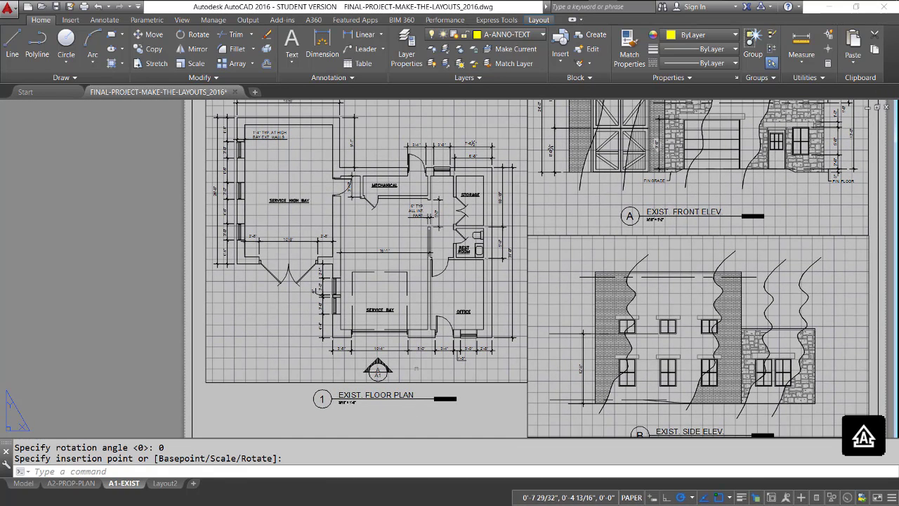
key(Escape)
text(CP)
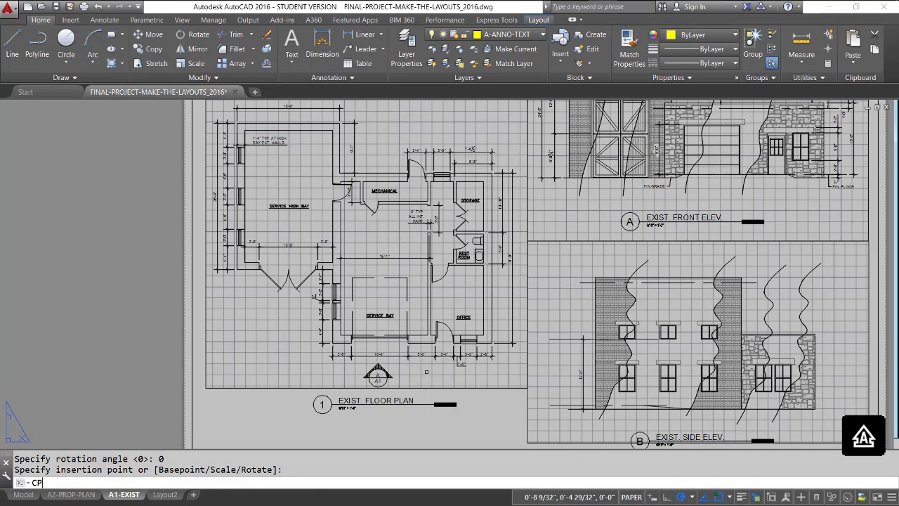
key(Return)
click(408, 370)
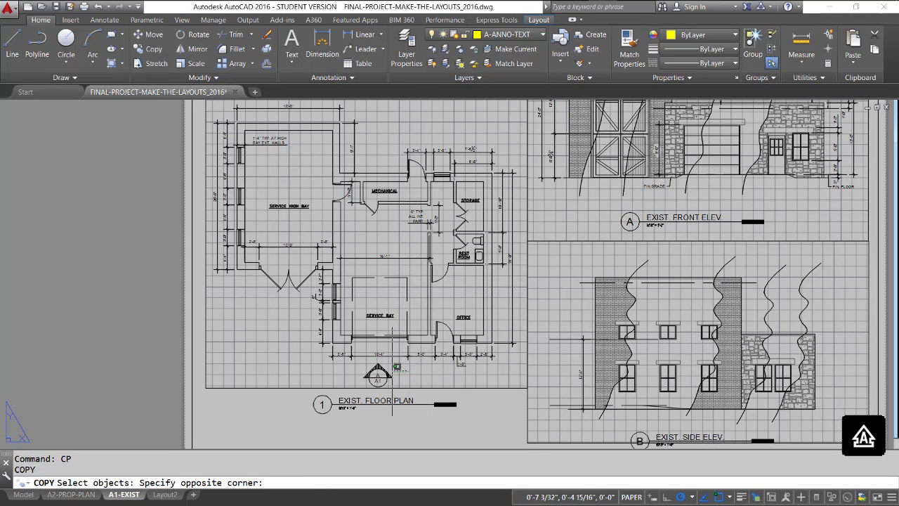
click(358, 374)
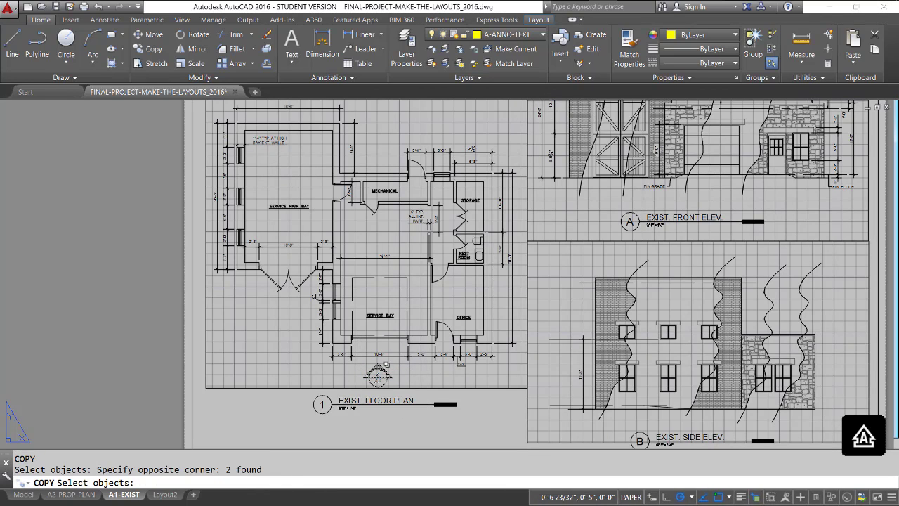
key(Return)
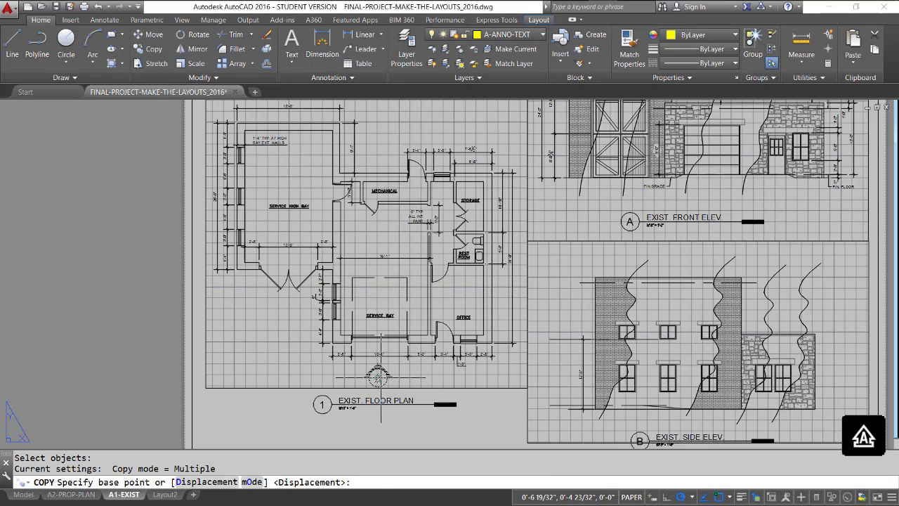
click(380, 377)
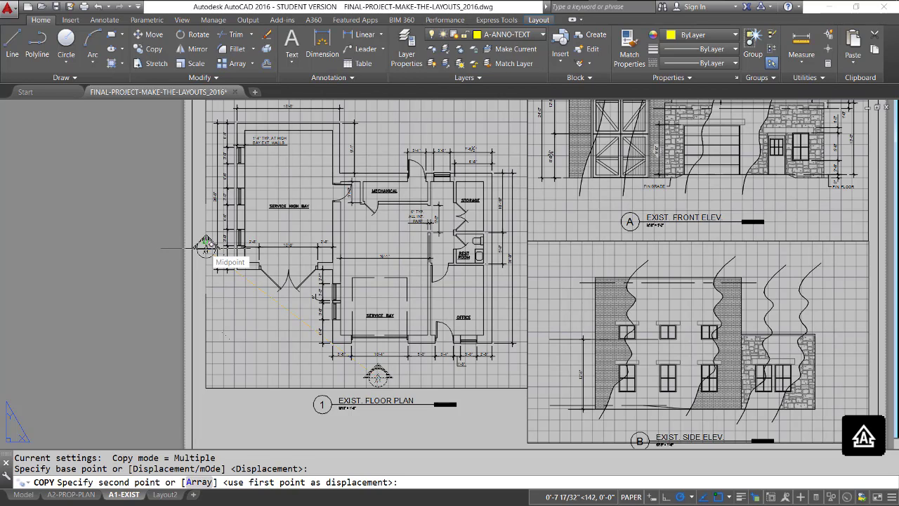
click(206, 247)
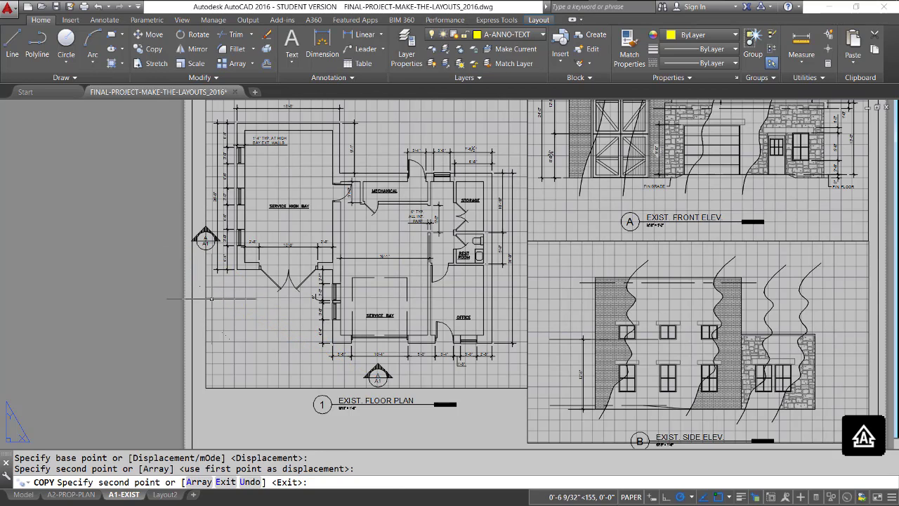
key(Return)
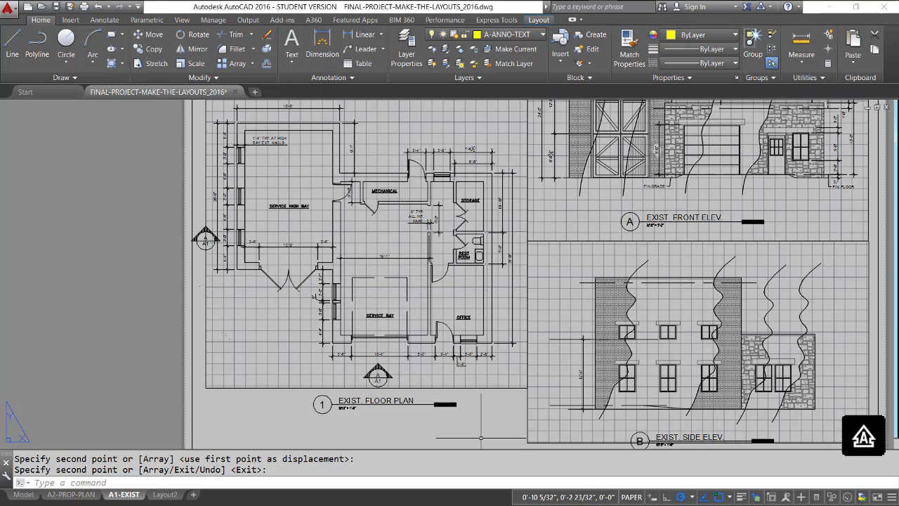
- Move the floor plan viewport, its detail tag, title and lower reference symbol together about 11/32" horizontally to the right
key(Return)
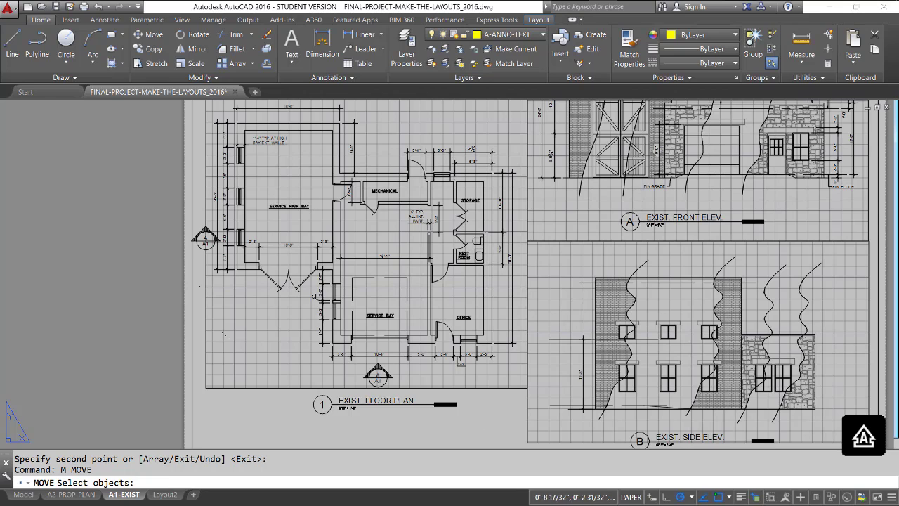
click(443, 425)
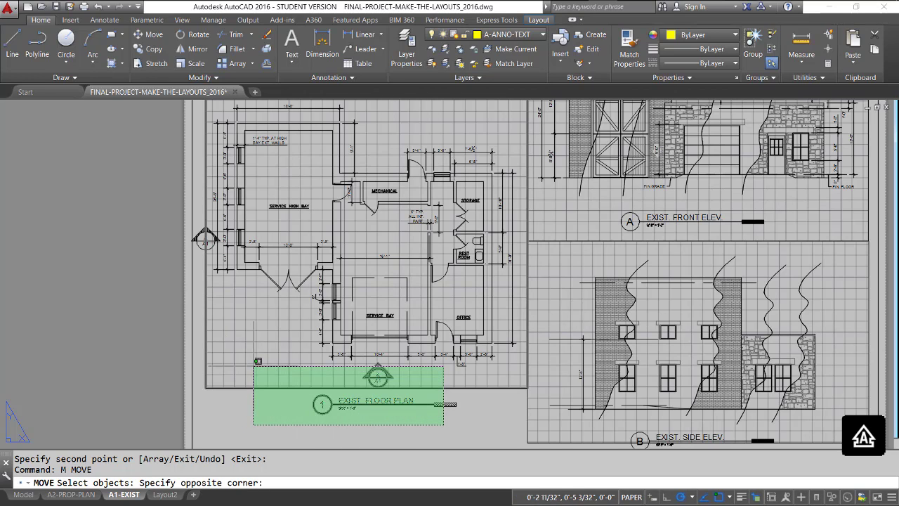
click(253, 366)
key(Return)
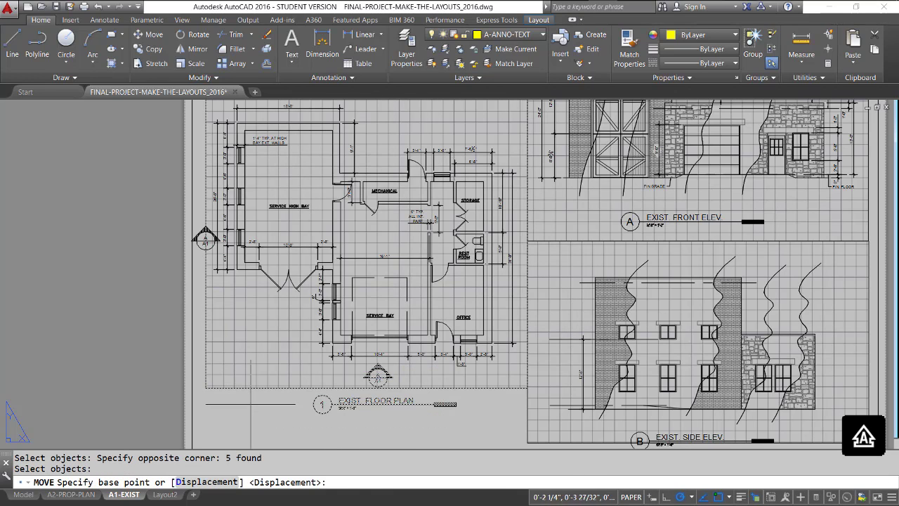
click(250, 404)
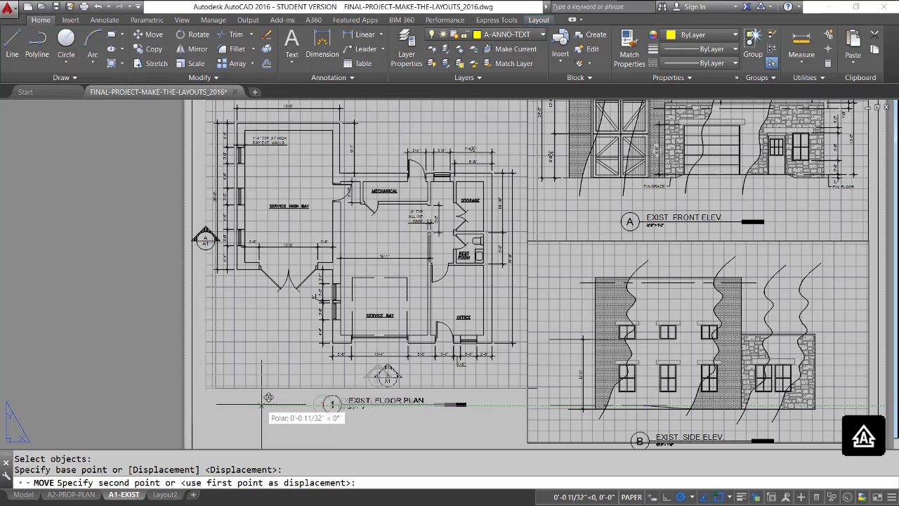
click(261, 404)
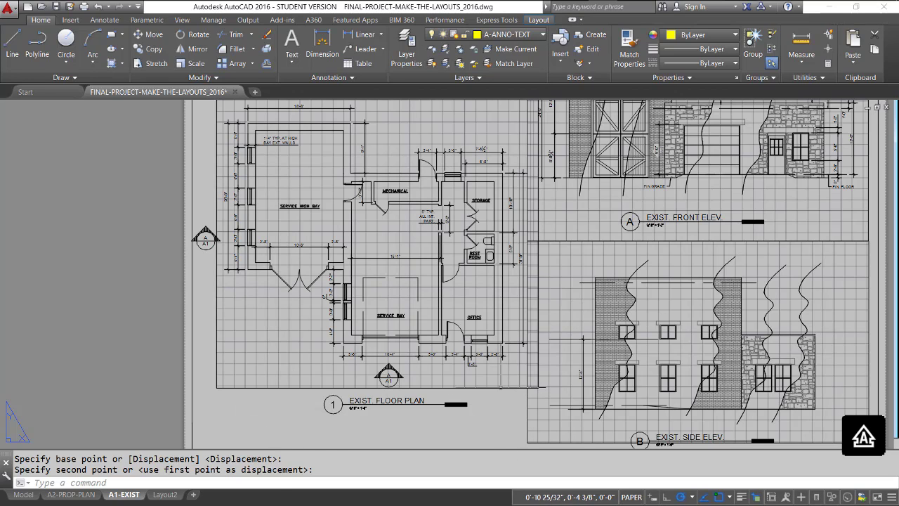
- Stretch the floor plan viewport's right edge back to meet the left edge of the elevation viewports
click(496, 389)
click(538, 387)
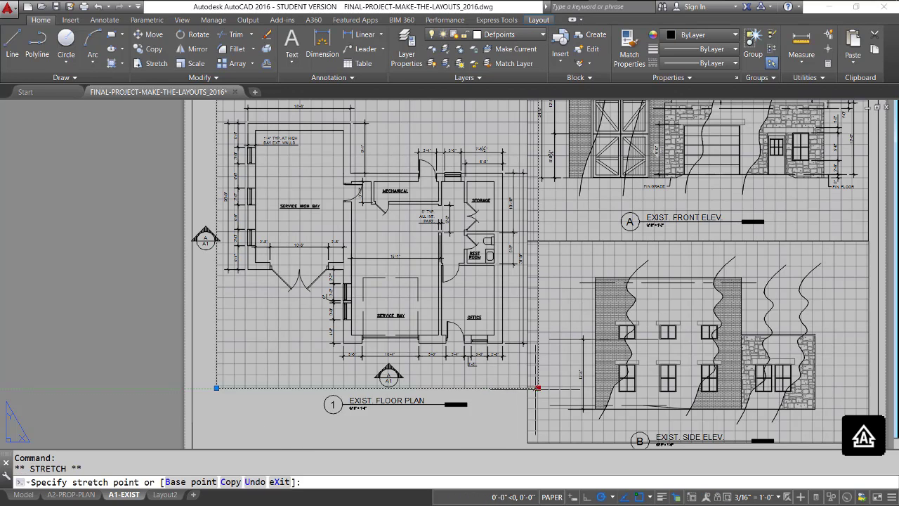
click(528, 387)
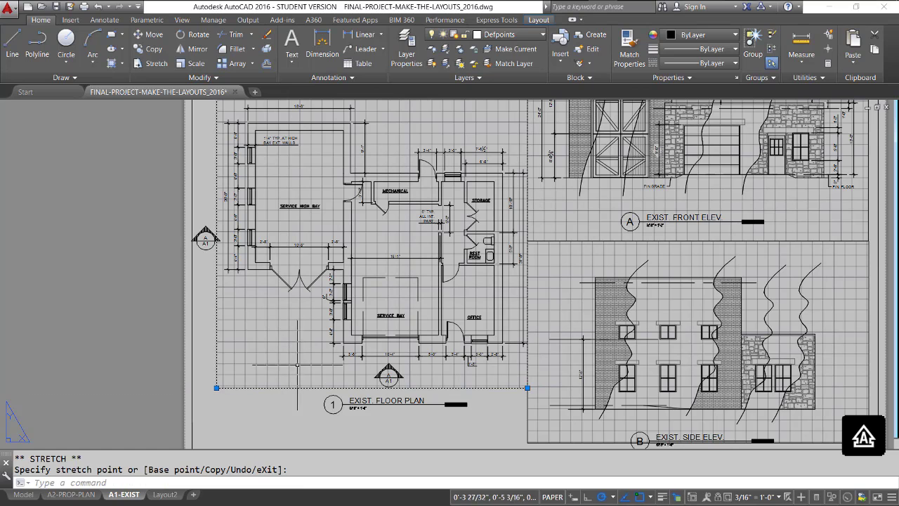
key(Escape)
key(Escape)
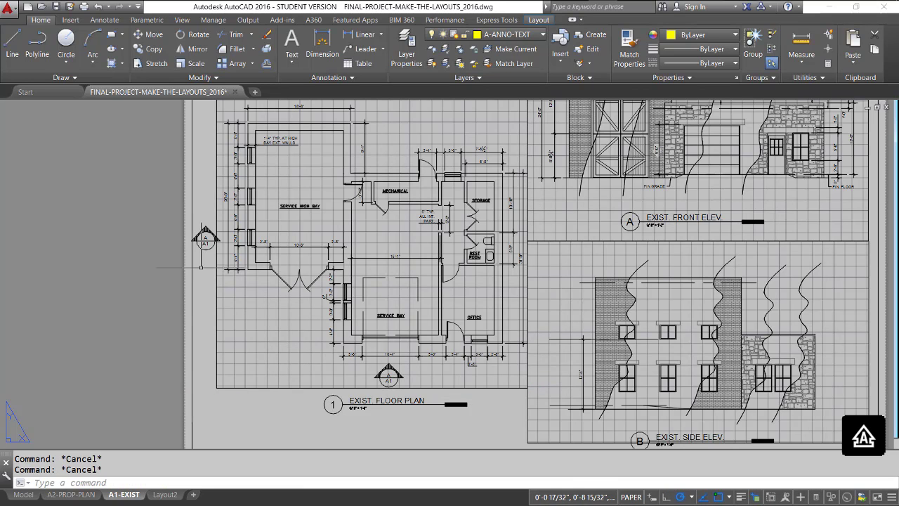
- Set the detail number to B in the reference symbol left of the service high bay
scroll(204, 241, up, 6)
middle_drag(207, 340, 205, 342)
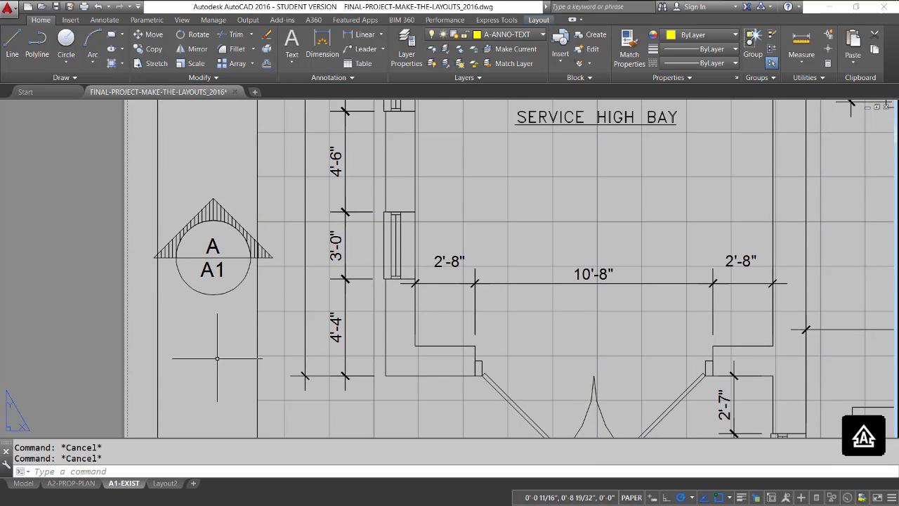
middle_drag(228, 256, 226, 263)
double_click(227, 263)
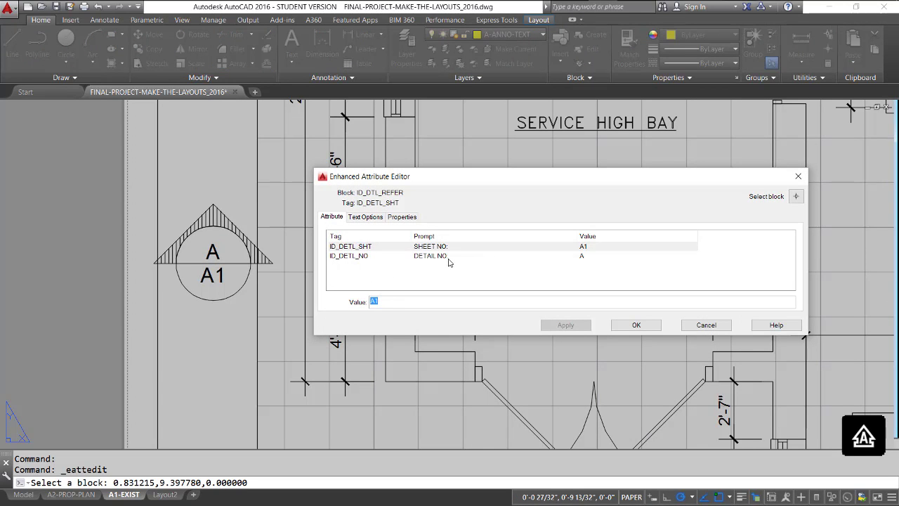
click(444, 255)
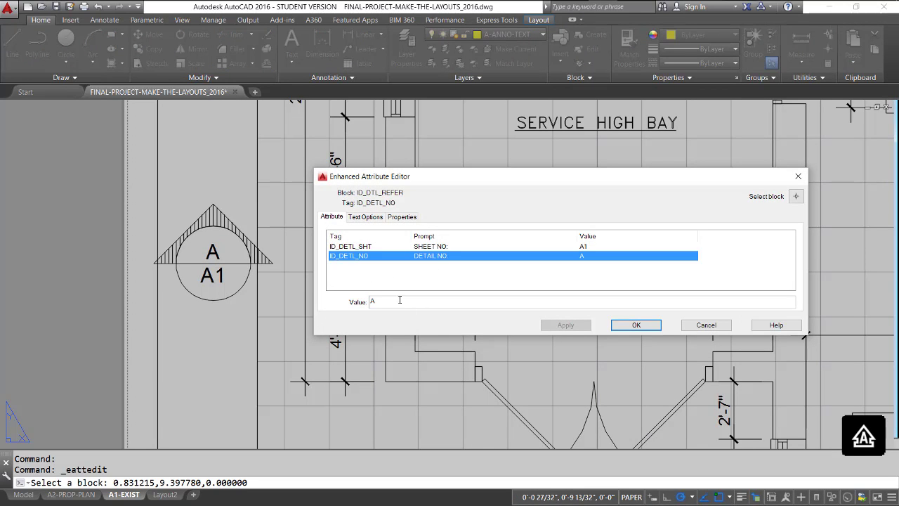
key(Tab)
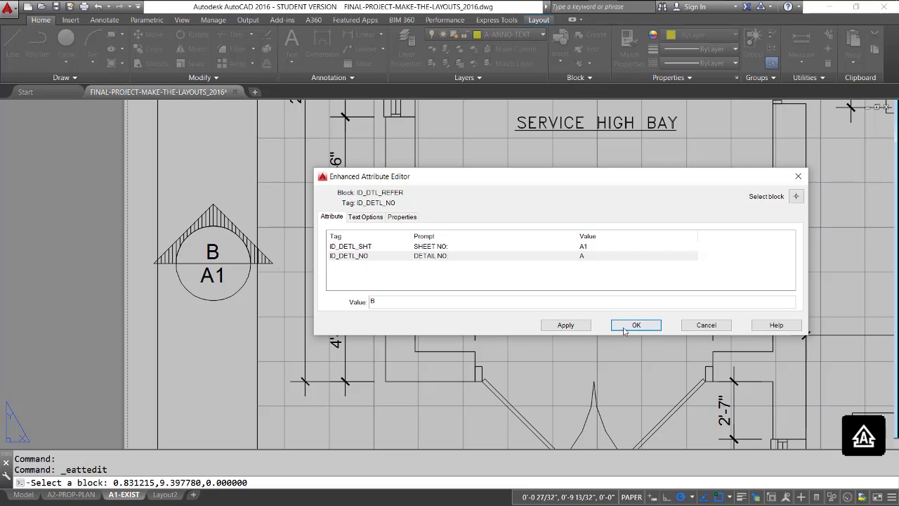
click(625, 331)
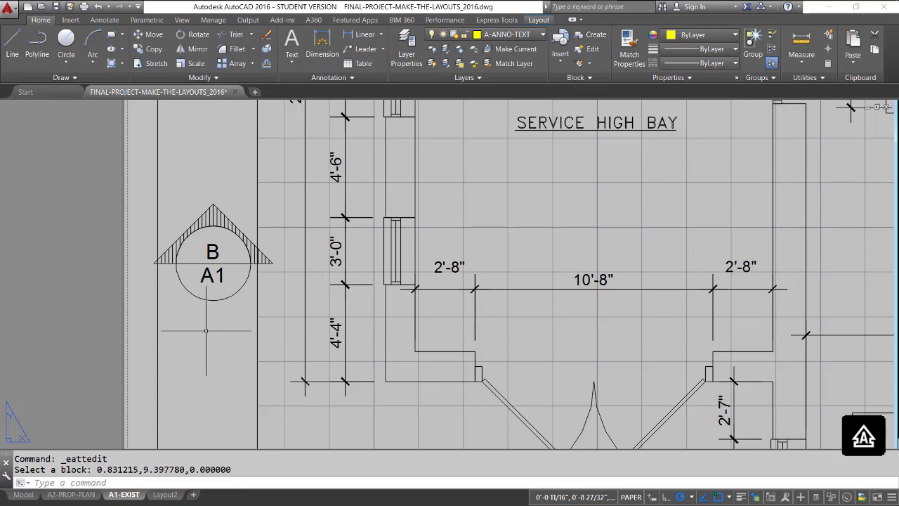
- Try rotating the reference symbol's arrow beside the service high bay by -9 degrees about the circle's centre, and undo the rotation
text(R)
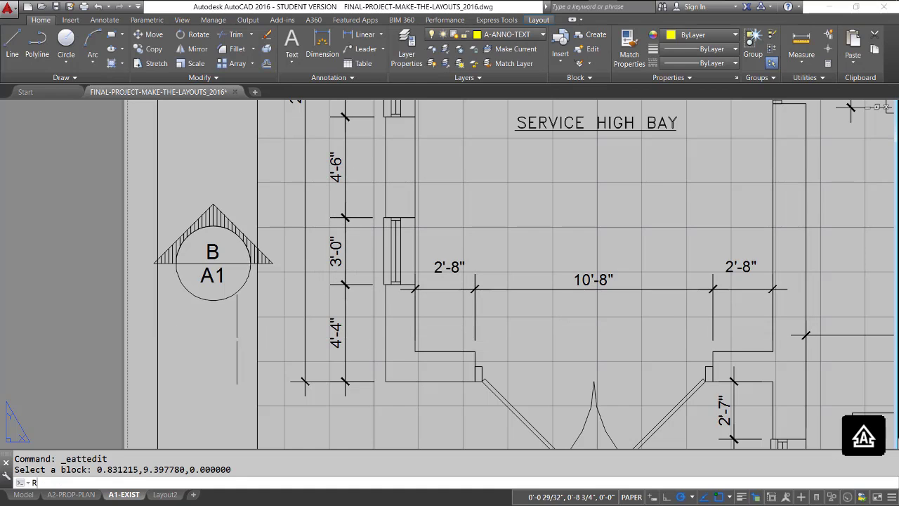
text(O)
key(Return)
click(219, 211)
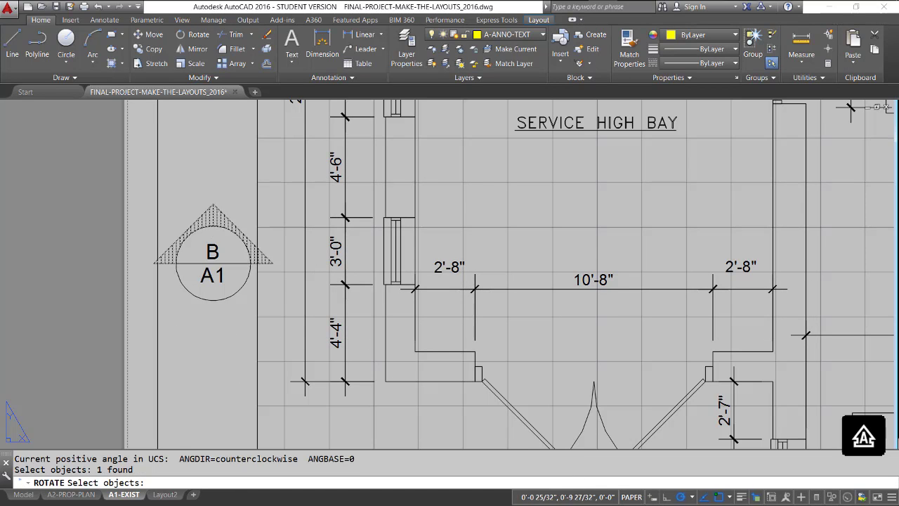
key(Return)
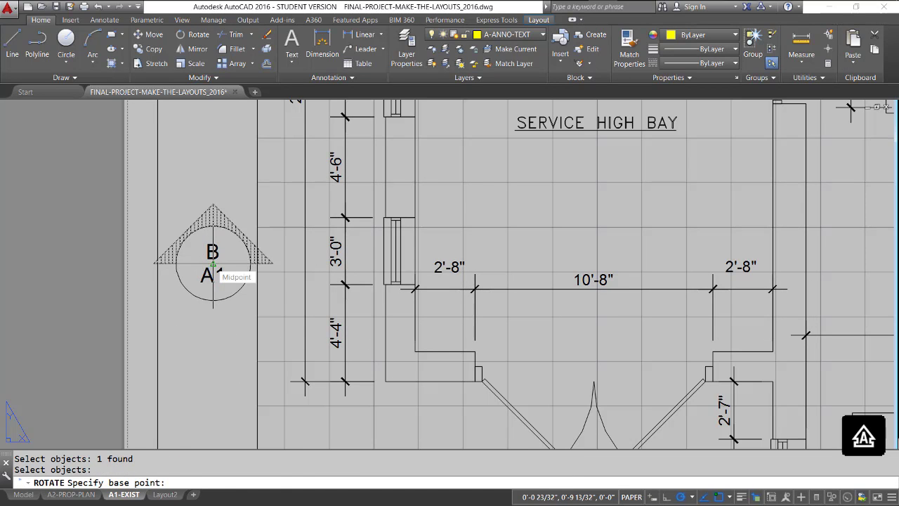
click(213, 263)
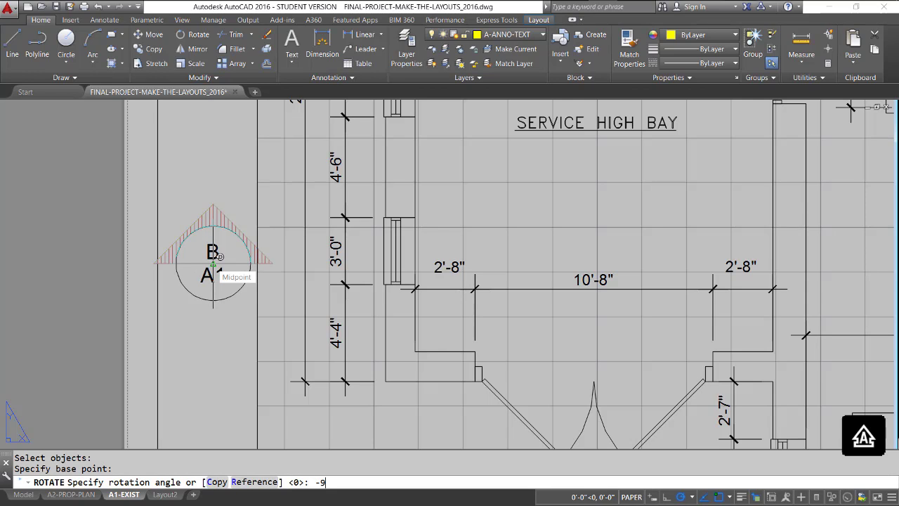
key(Return)
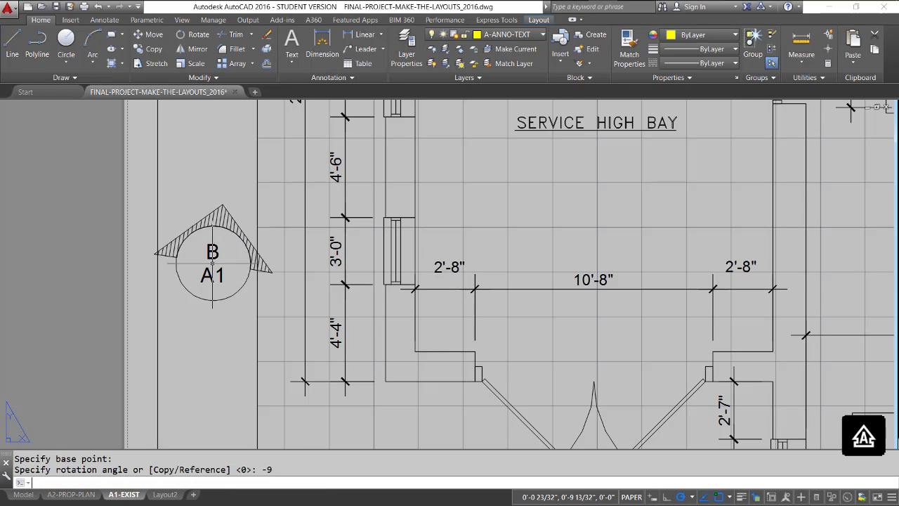
text(U)
key(Return)
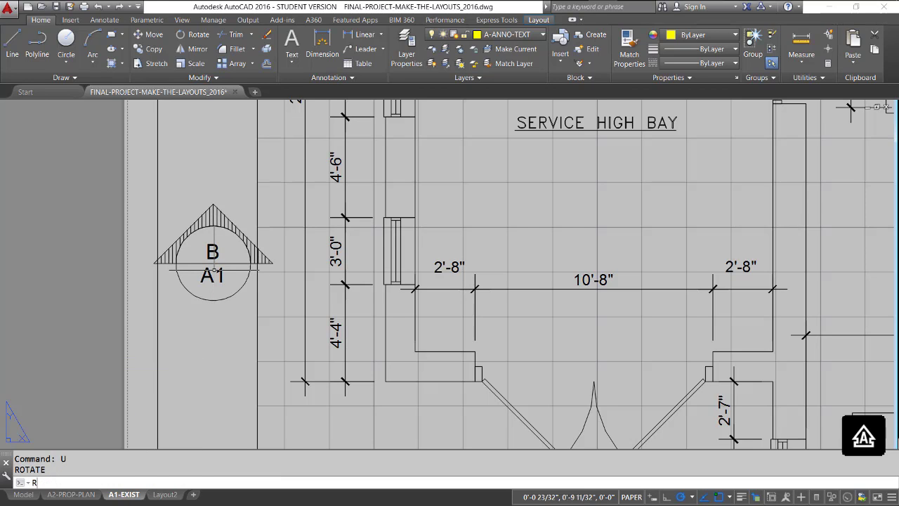
- Rotate the reference symbol's arrow beside the service high bay by -90 degrees about the circle's centre
text(R)
key(Return)
click(214, 274)
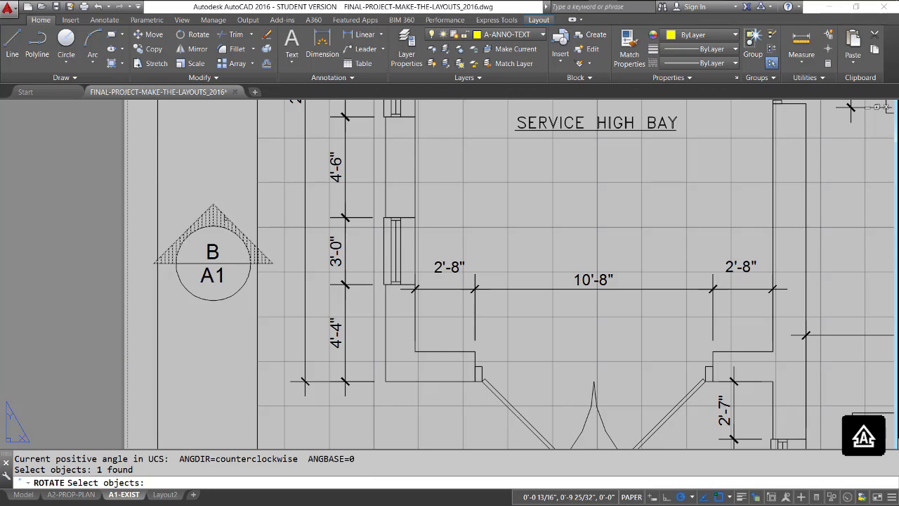
key(Return)
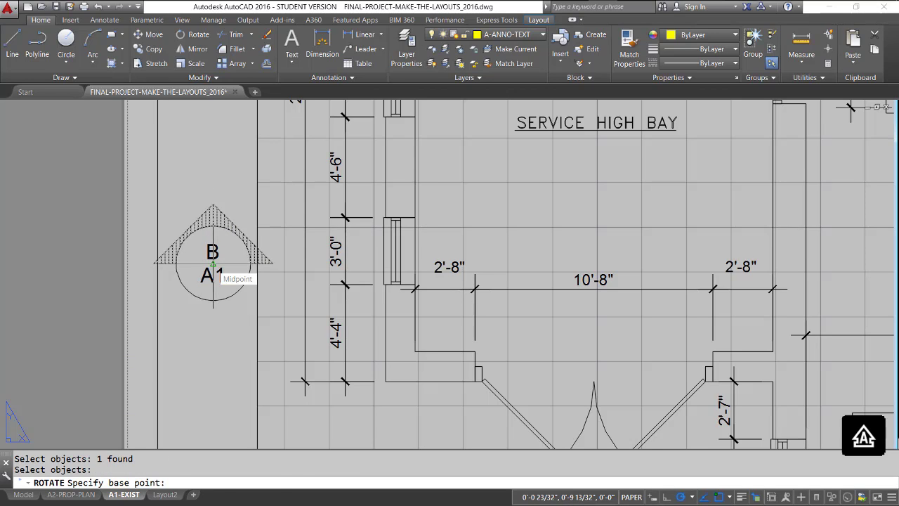
click(213, 264)
text(-9)
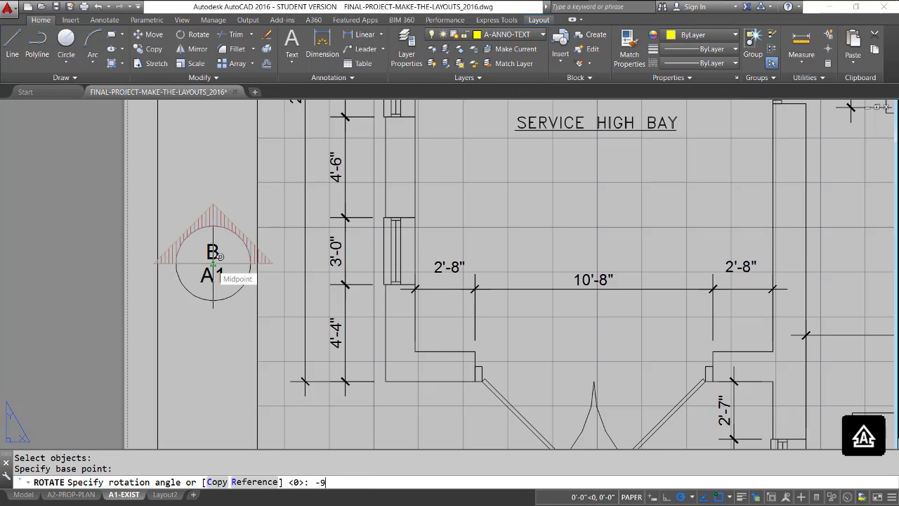
text(0)
key(Return)
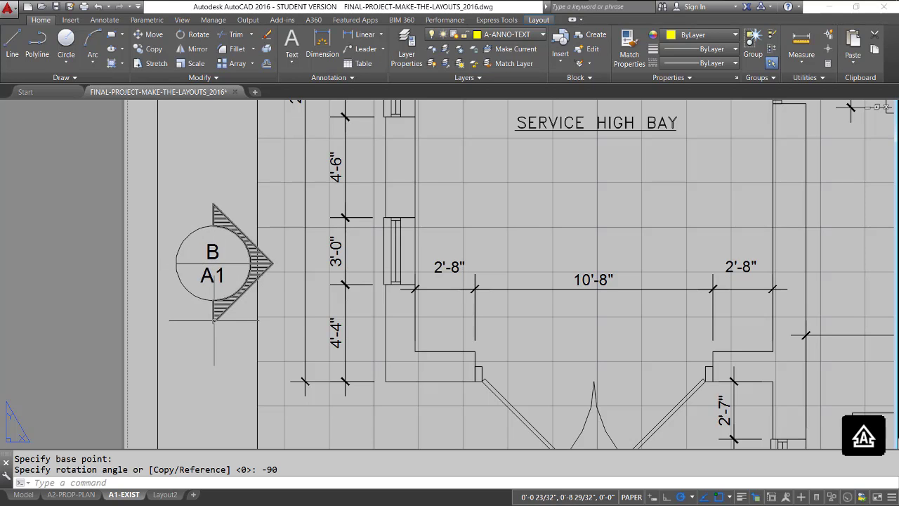
- Save the drawing with the completed A1-EXIST layout
text(Z)
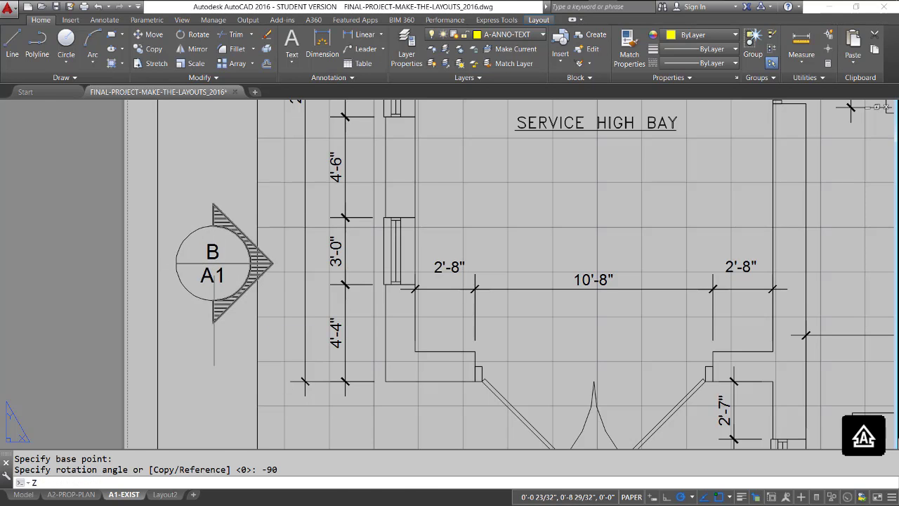
key(Return)
text(A)
key(Return)
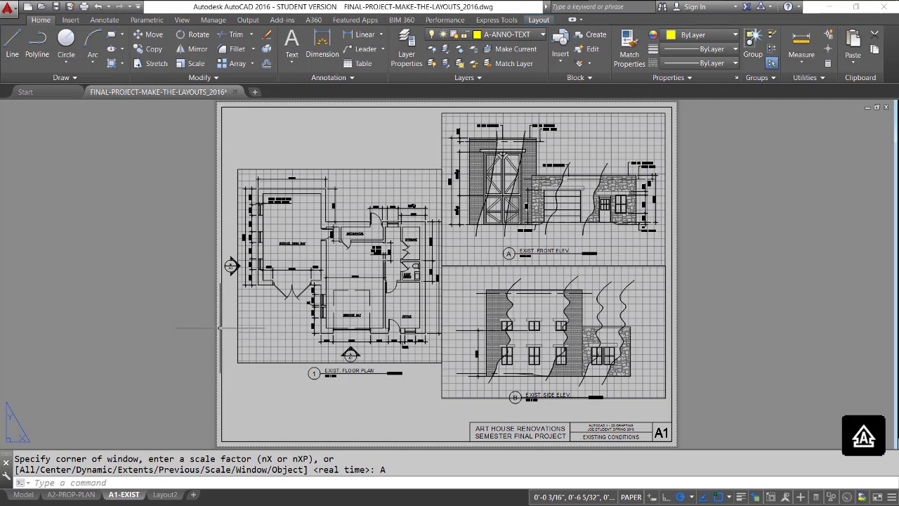
click(58, 7)
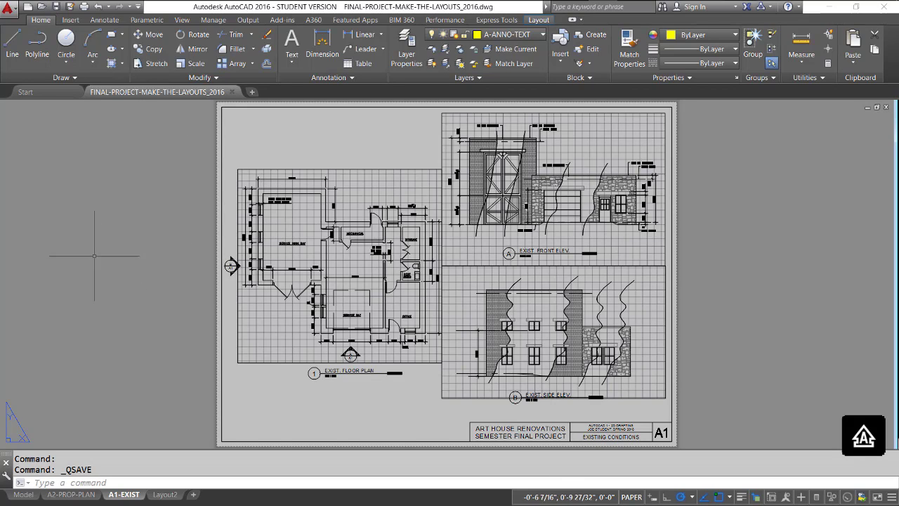
- Preview the A1-EXIST layout's plot with the PDF-24X18 page setup and plot it from the preview
right_click(118, 498)
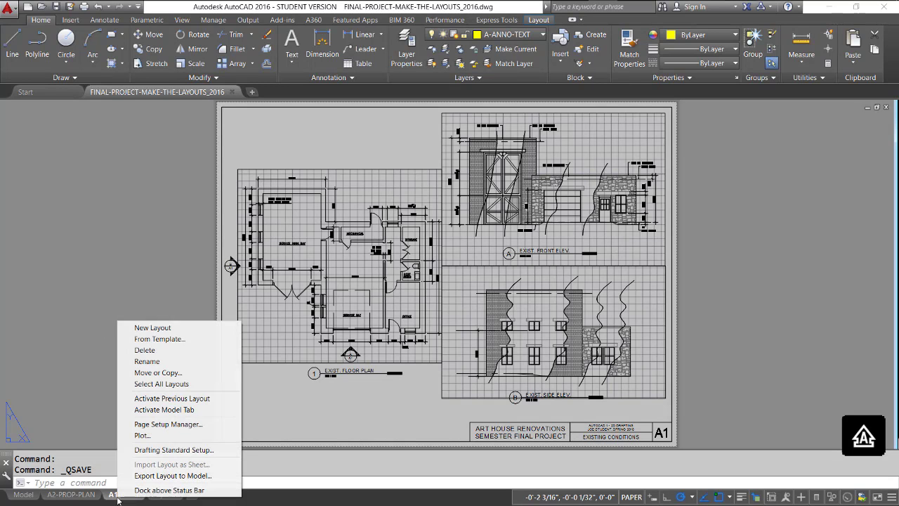
click(141, 436)
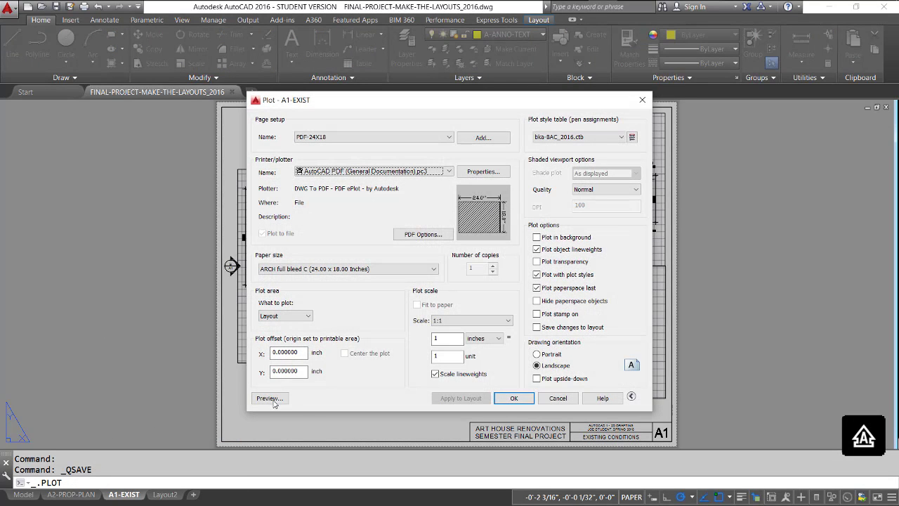
click(269, 398)
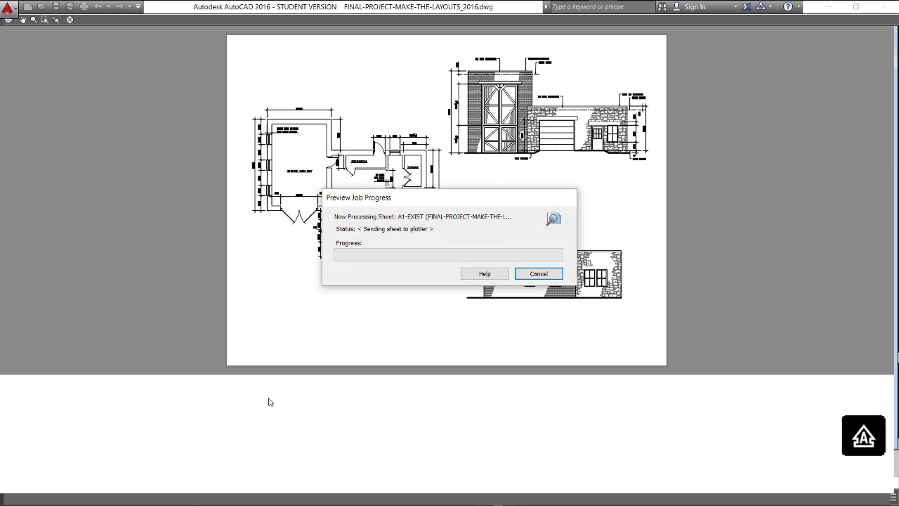
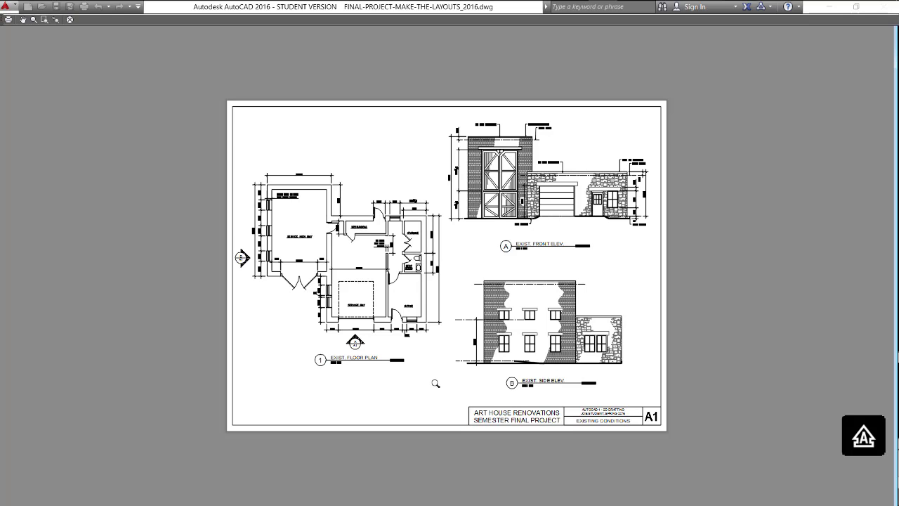
right_click(436, 383)
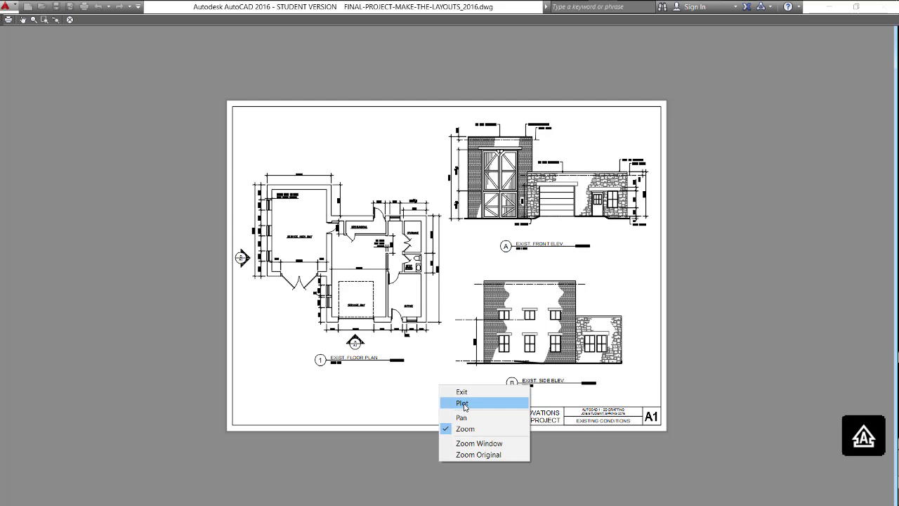
click(462, 403)
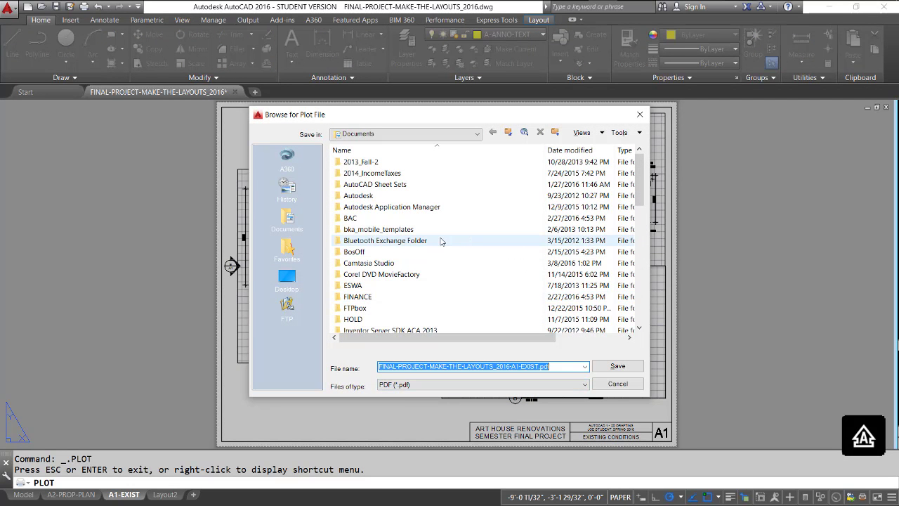
- Save the plot as FINAL-PROJECT-MAKE-THE-LAYOUTS_2016-A1-EXIST.pdf in the 2016_FINAL_PROJECT folder inside BAC
click(353, 219)
double_click(354, 219)
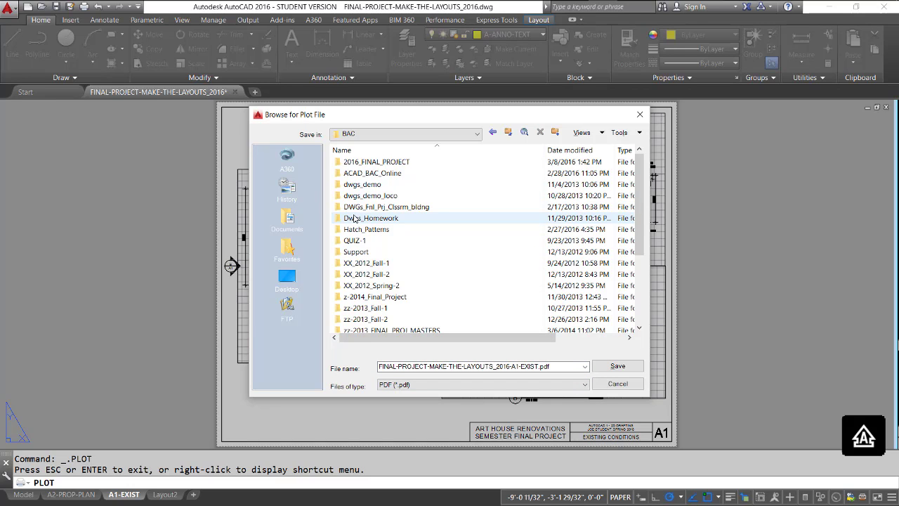
double_click(374, 164)
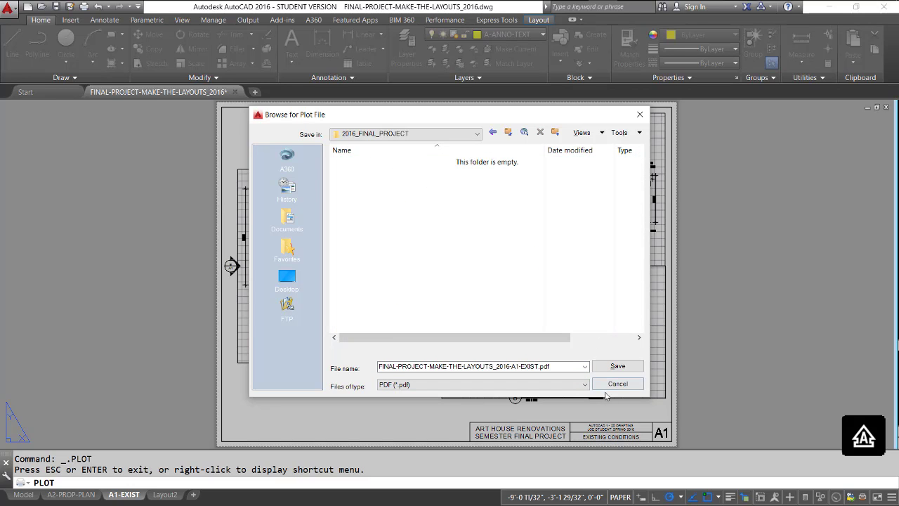
click(618, 370)
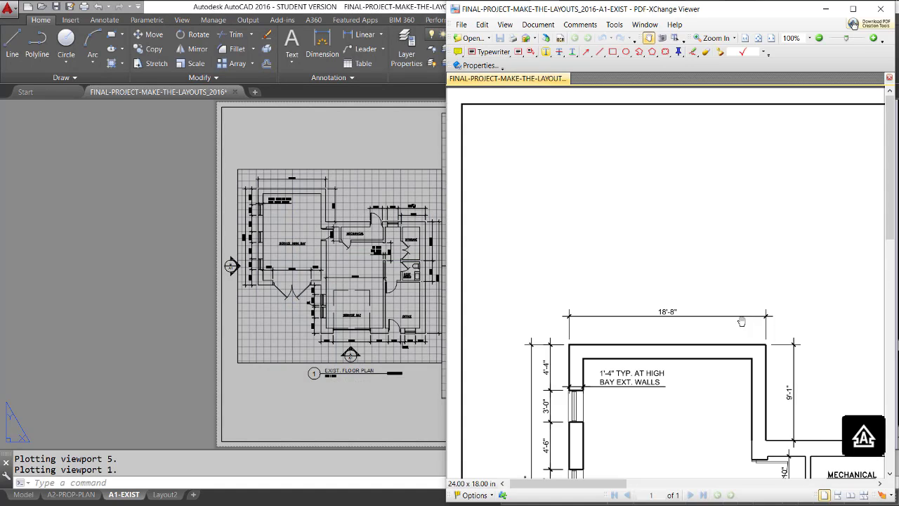
- Examine the plotted A1 sheet as a full page in PDF-XChange Viewer and return to AutoCAD
click(853, 9)
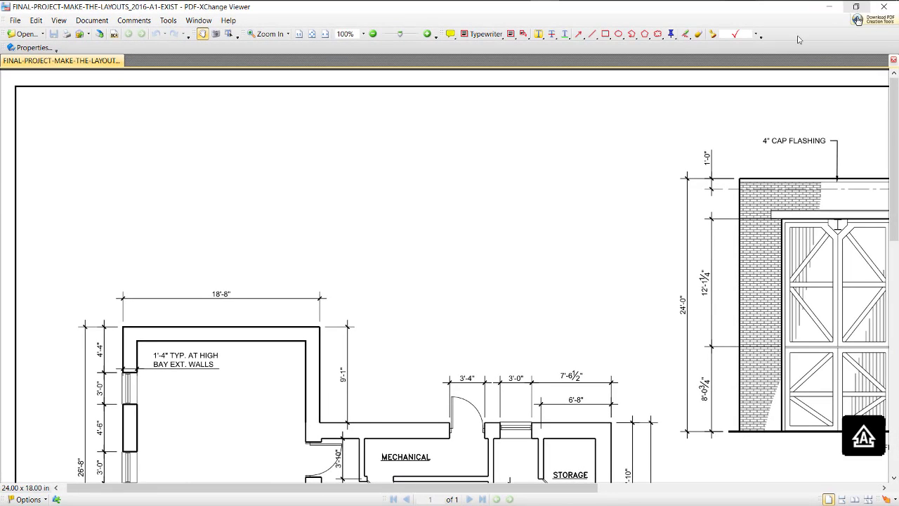
click(364, 34)
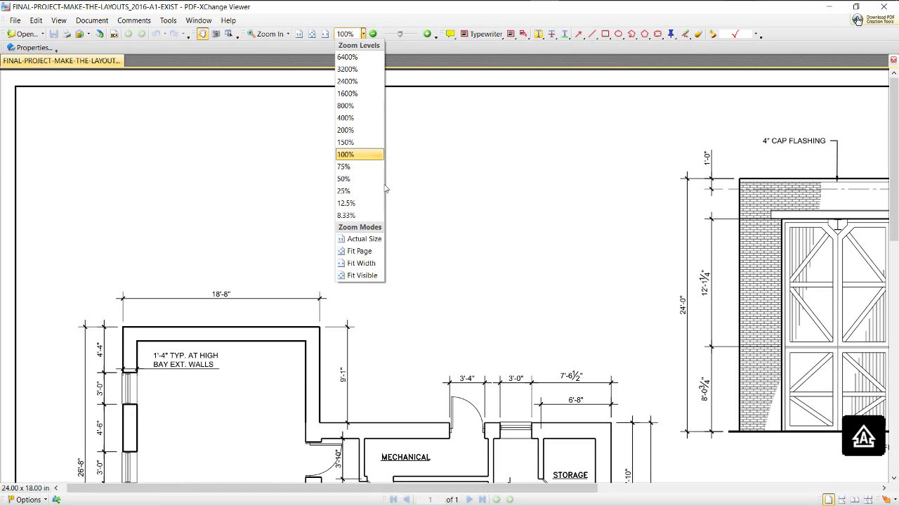
click(365, 251)
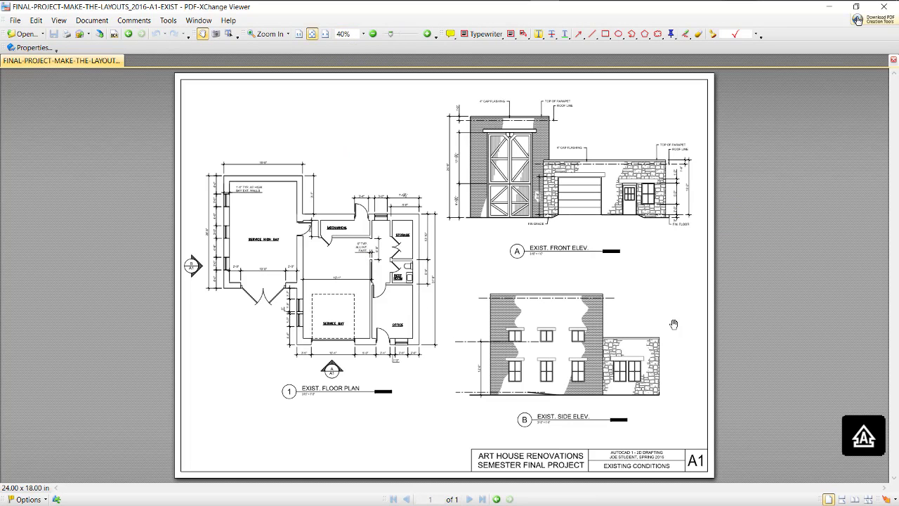
key(ctrl+2)
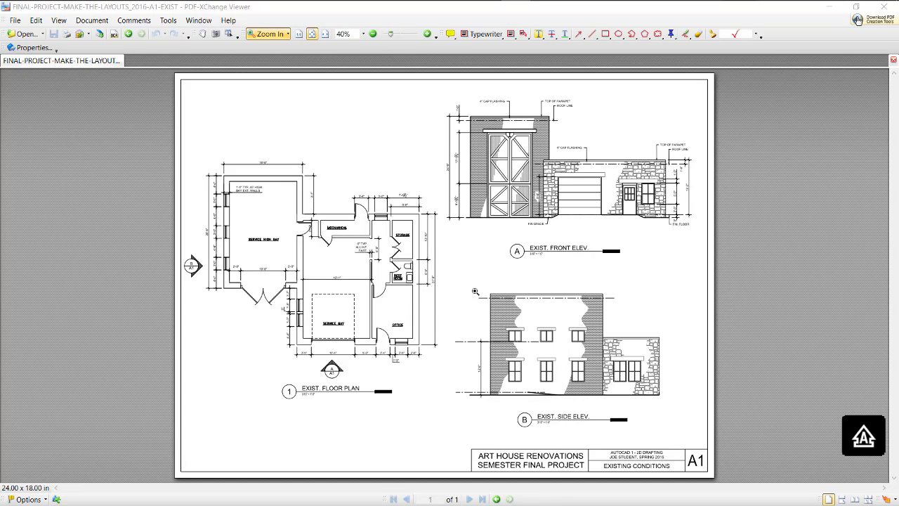
click(831, 11)
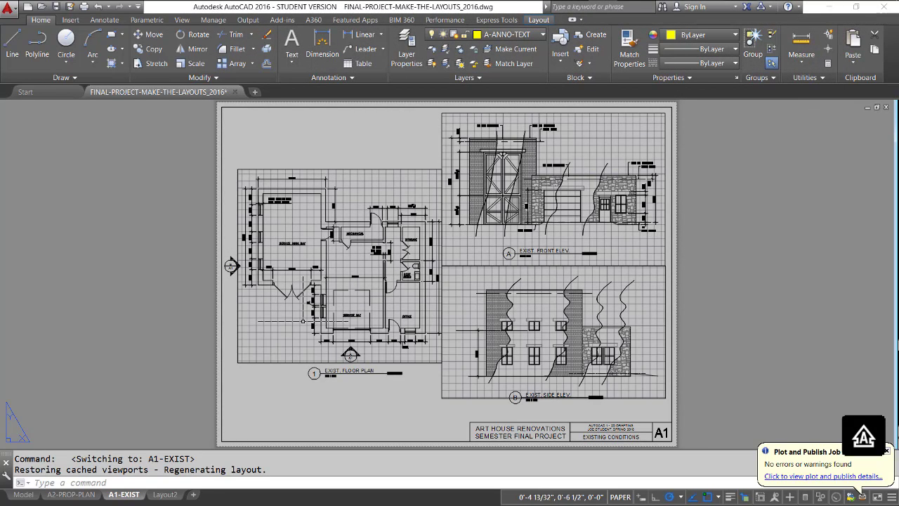
- Activate the A2-PROP-PLAN layout and make Defpoints the current layer
click(70, 495)
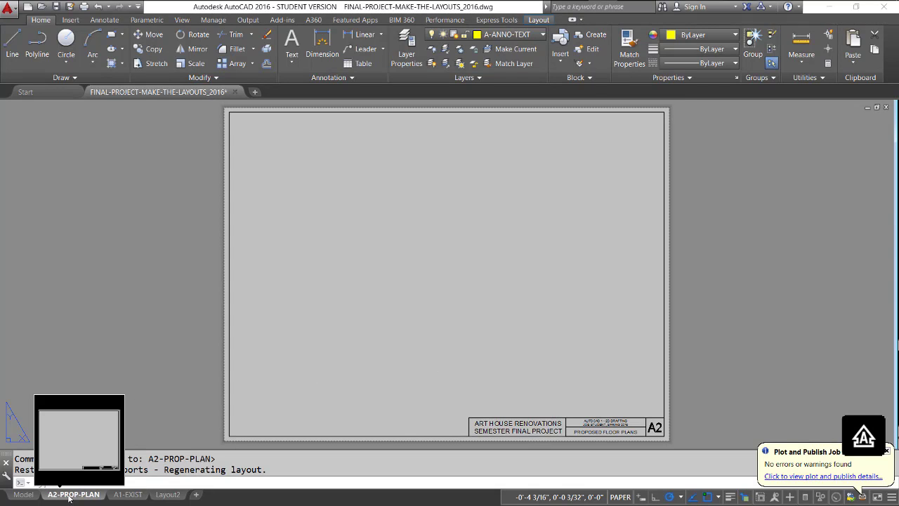
click(542, 35)
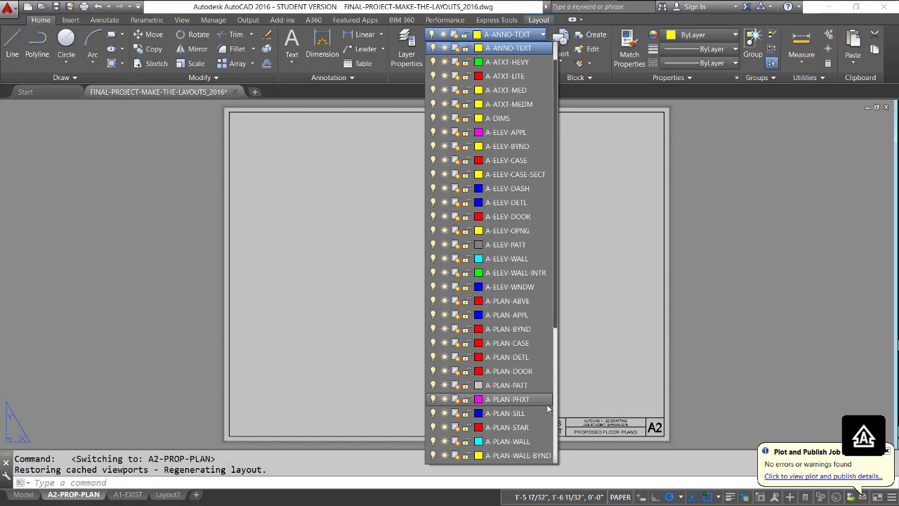
scroll(557, 366, down, 2)
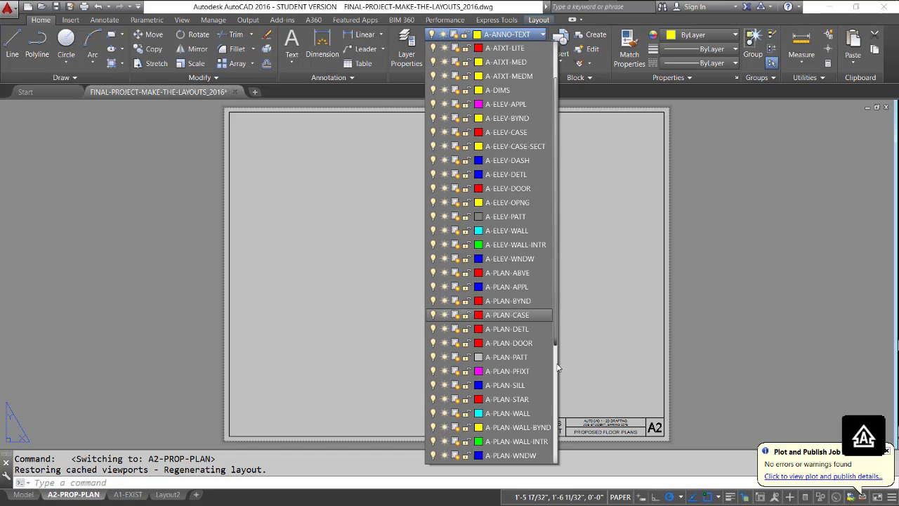
scroll(557, 367, down, 3)
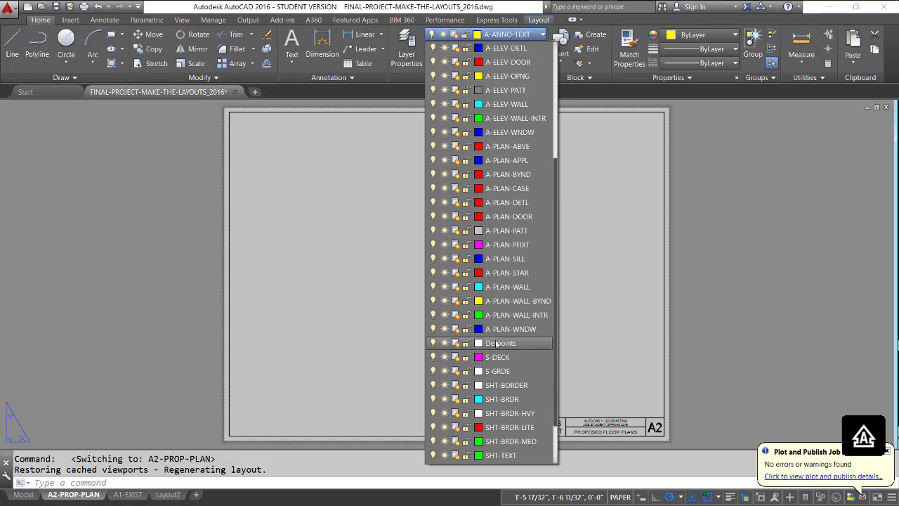
click(497, 343)
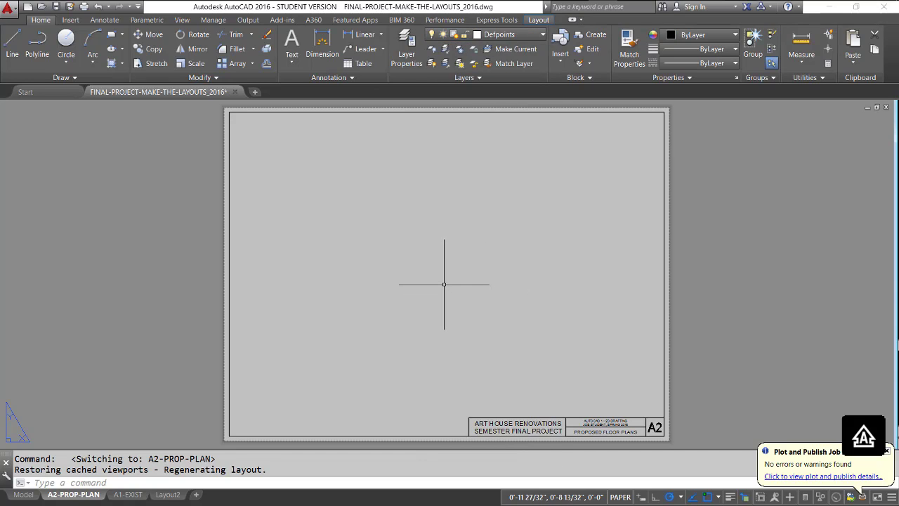
- Create a rectangular viewport with MVIEW covering most of the left half of the A2 sheet, inside the border
key(Return)
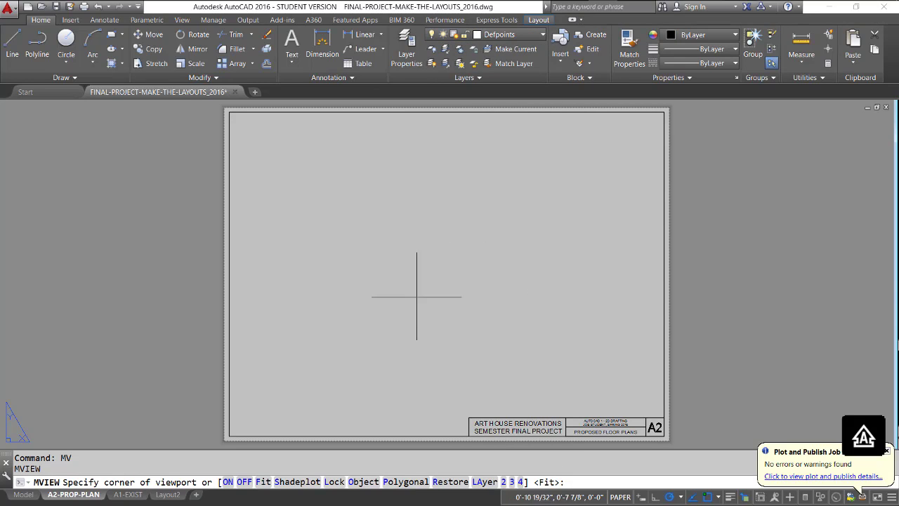
click(252, 383)
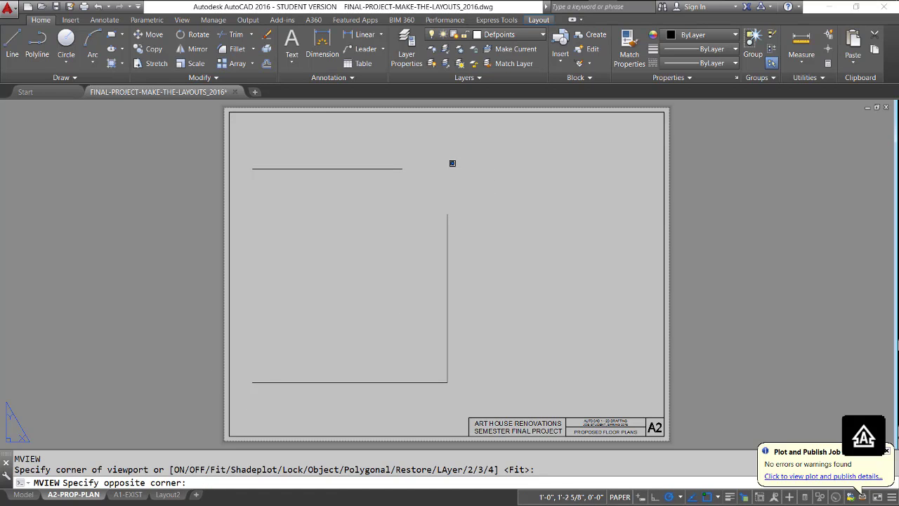
click(448, 169)
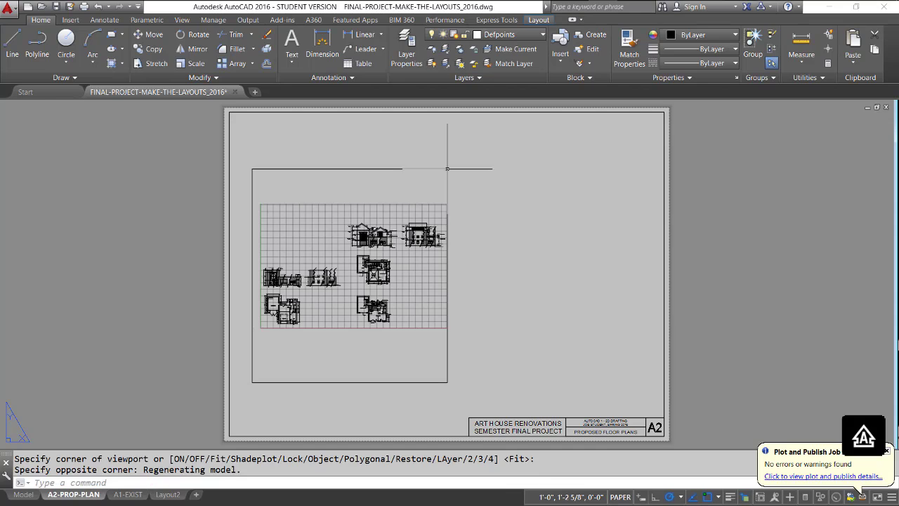
- Frame the garage-storage and living/dining plan in the new A2 viewport, scale it to 3/16" = 1'-0", center it and return to paper space
double_click(326, 309)
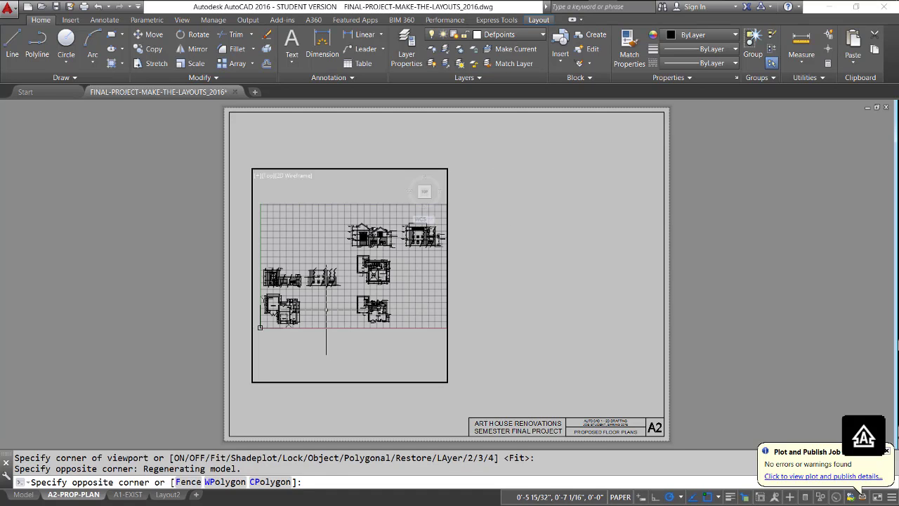
scroll(378, 312, up, 6)
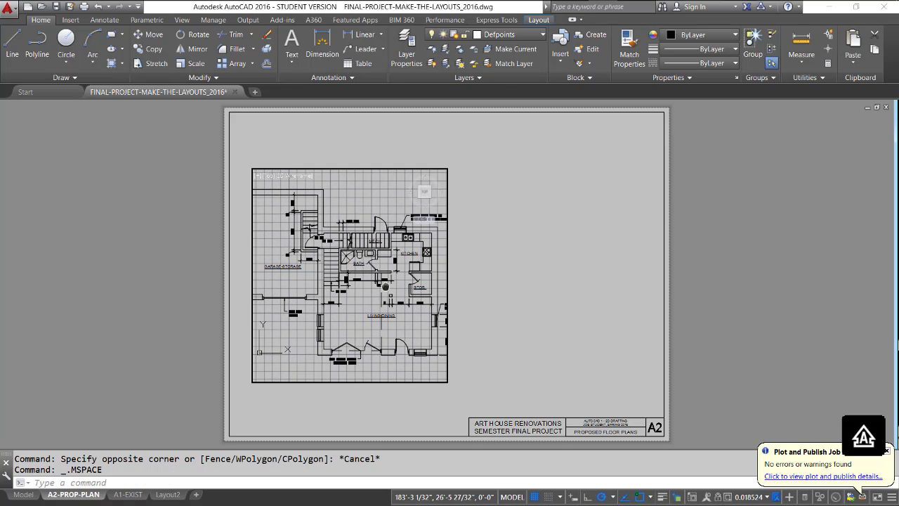
middle_drag(385, 287, 387, 288)
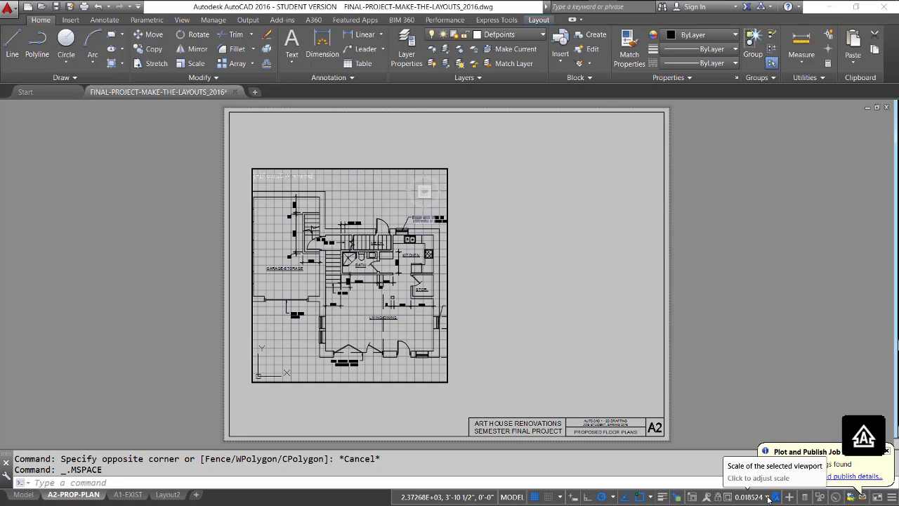
click(764, 498)
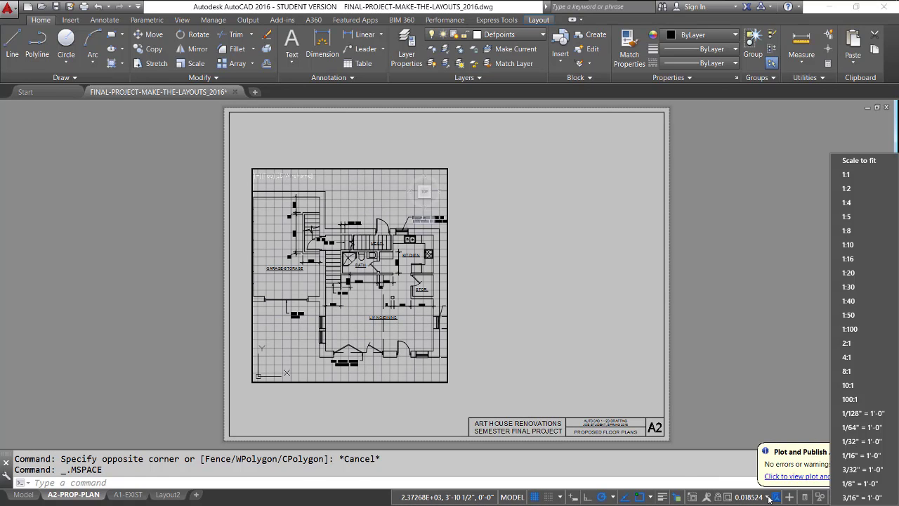
click(855, 497)
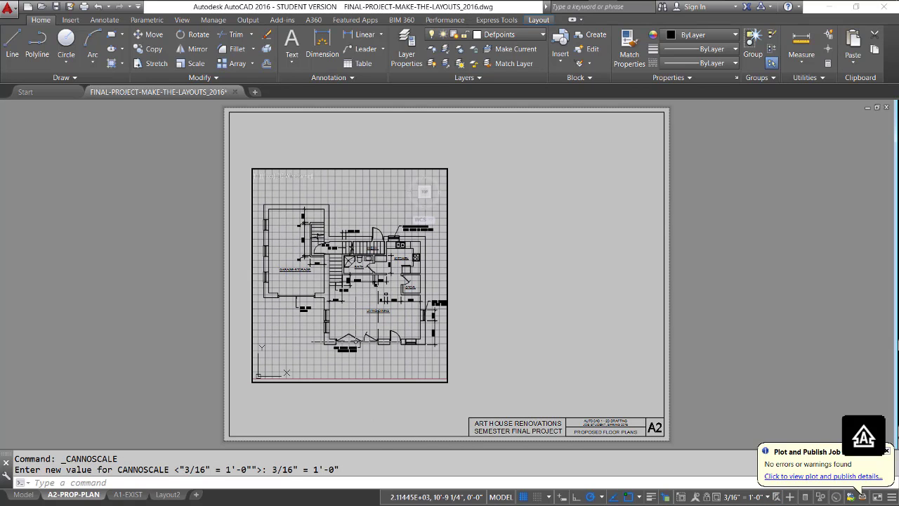
middle_drag(352, 358, 348, 357)
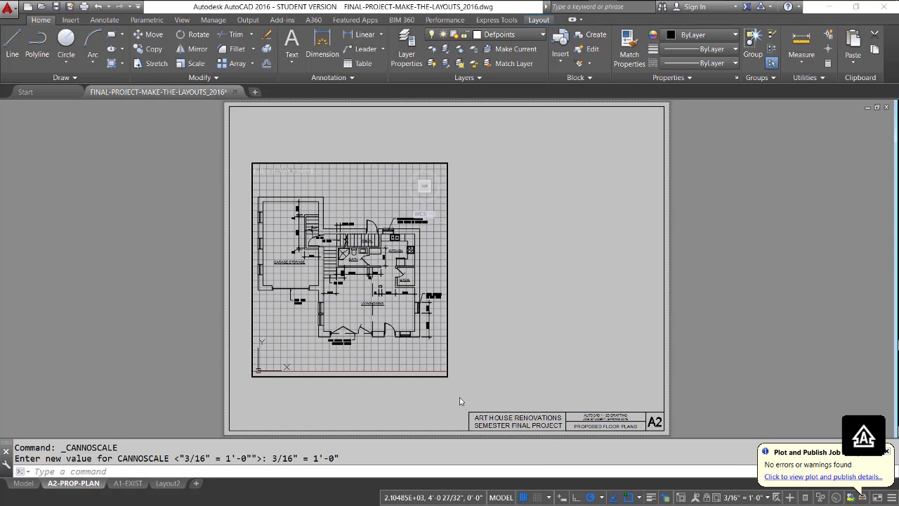
click(501, 498)
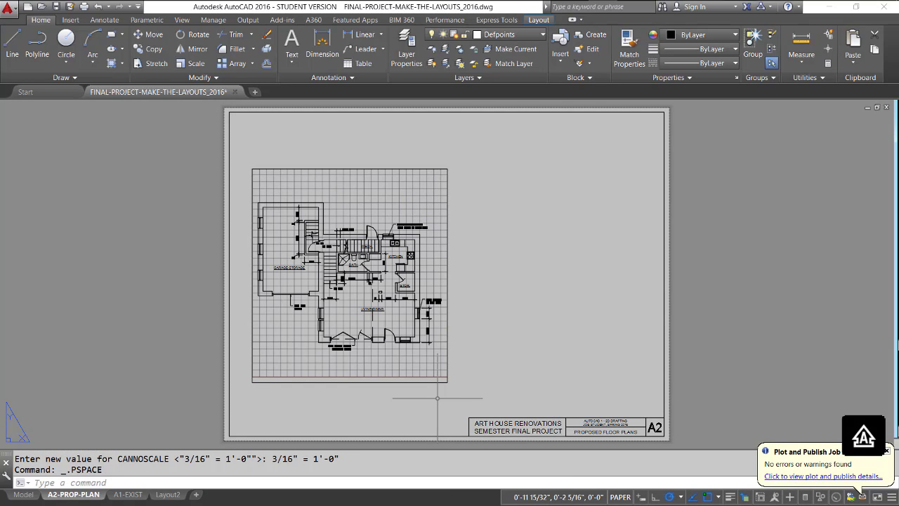
- Copy the scaled viewport horizontally into the empty right half of the A2 sheet
text(CP)
key(Return)
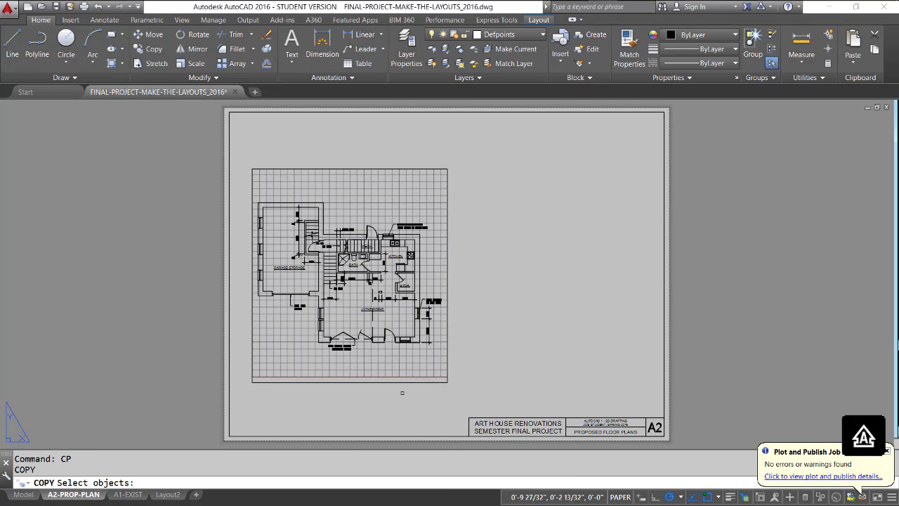
click(401, 383)
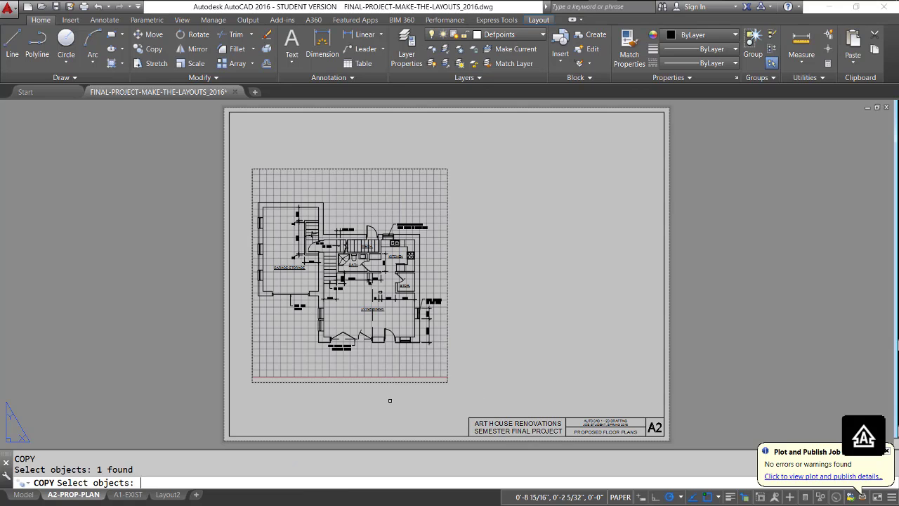
key(Return)
click(344, 400)
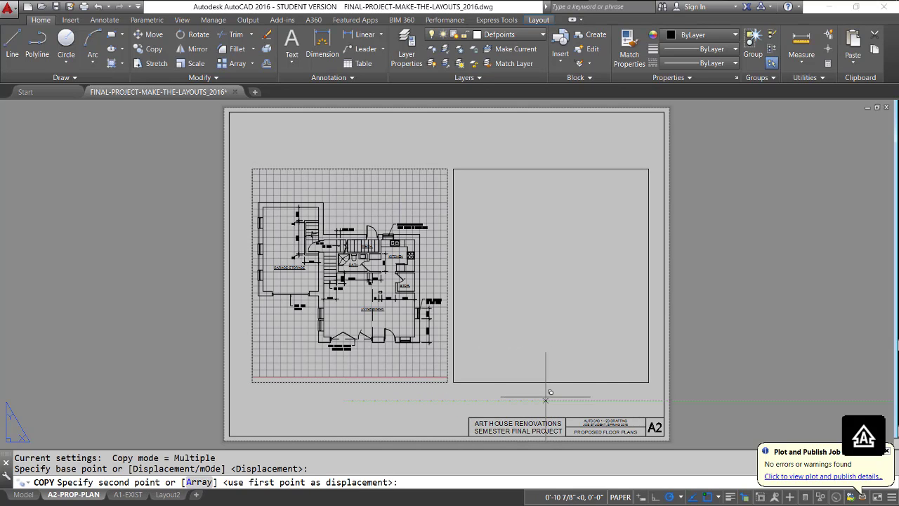
click(550, 399)
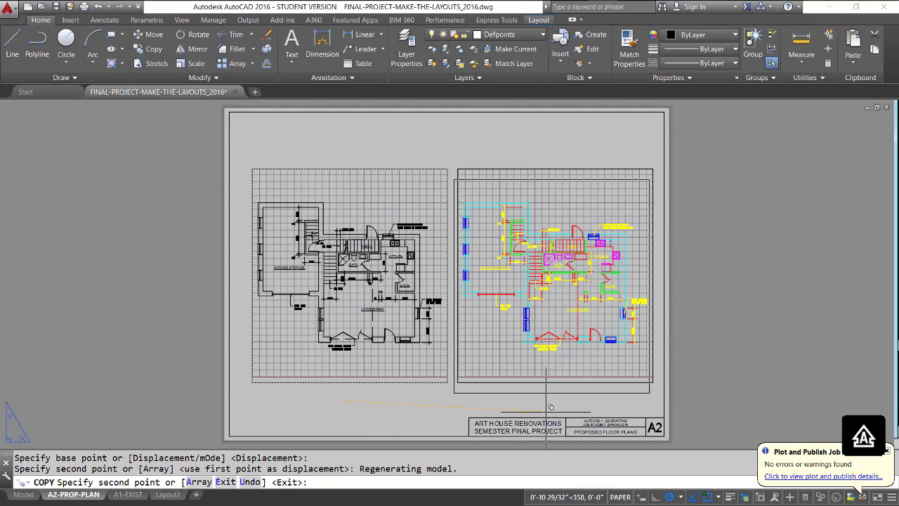
key(Return)
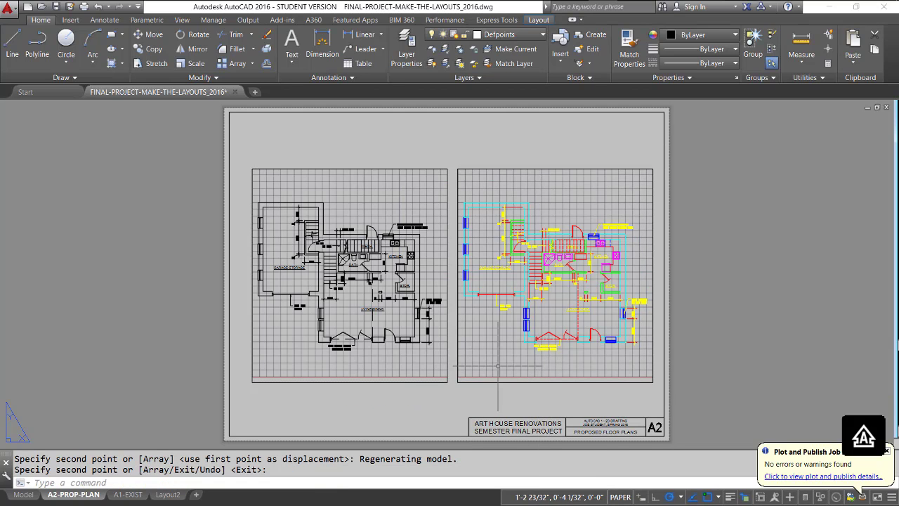
- Regenerate the layout with REGEN and all viewports with REGENALL to refresh the copied viewport's display
text(RE)
key(Return)
text(RE)
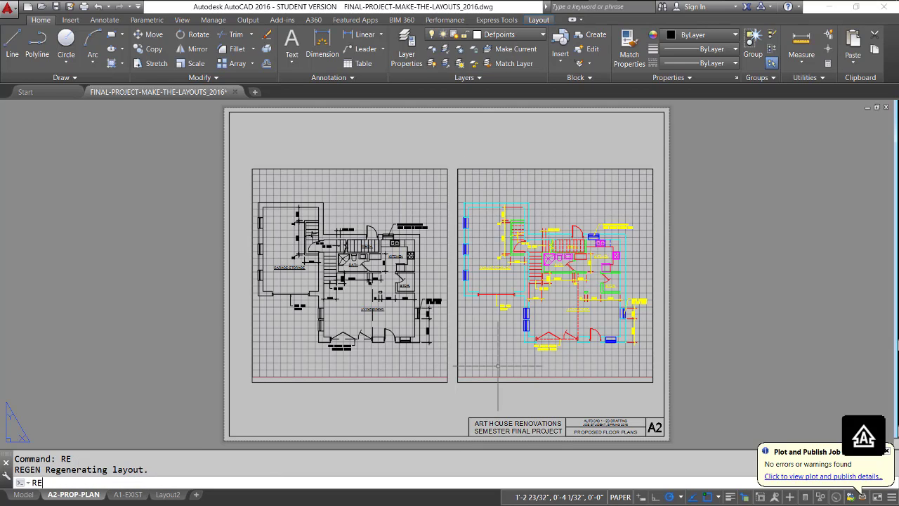
text(GEN)
key(Return)
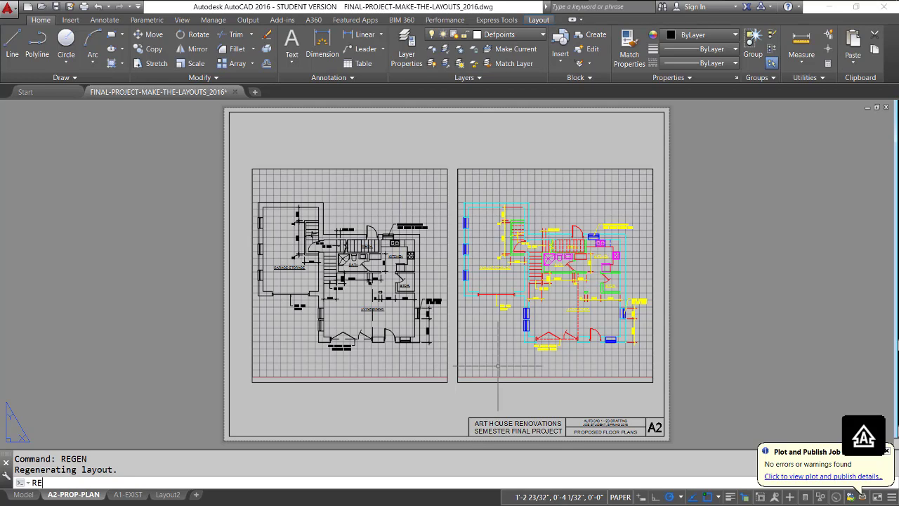
text(REGENALL)
key(Return)
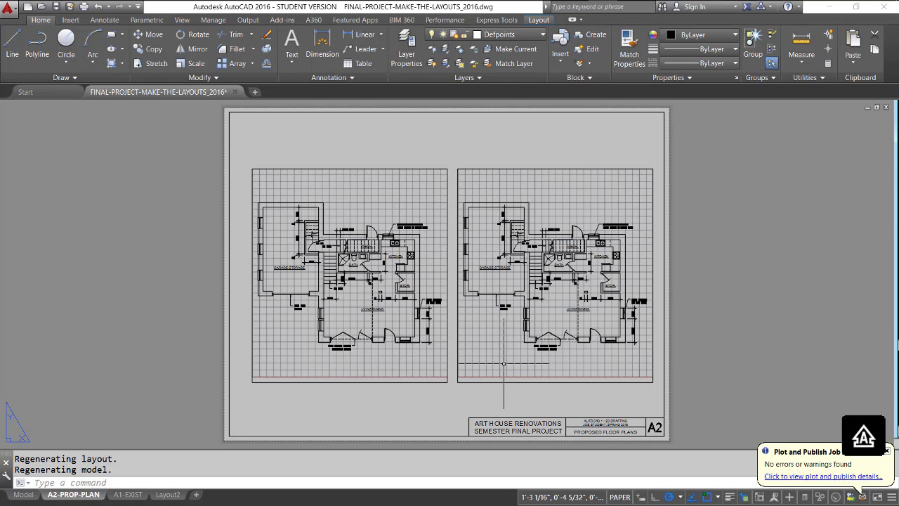
- Reposition the copied viewport's view with dynamic zoom onto the studio and sleeping loft plan, center it and return to paper space
double_click(505, 362)
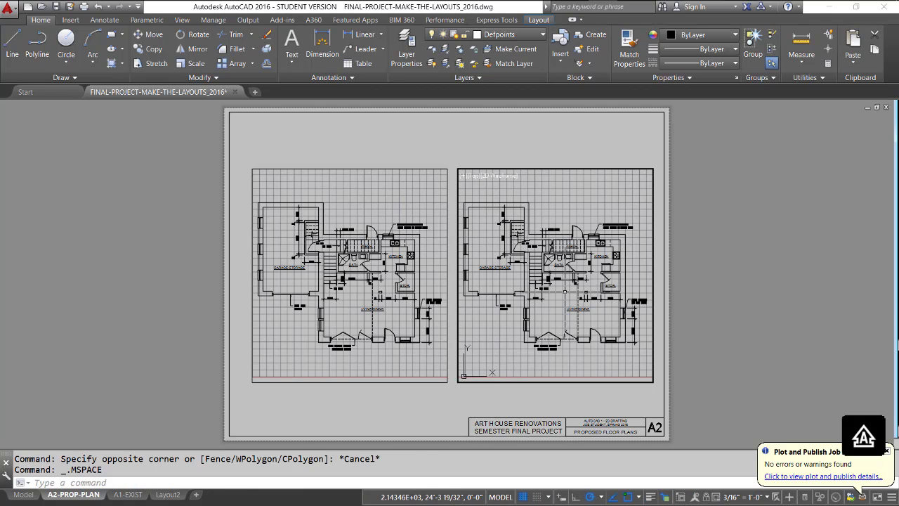
text(z)
key(Return)
text(D)
key(Return)
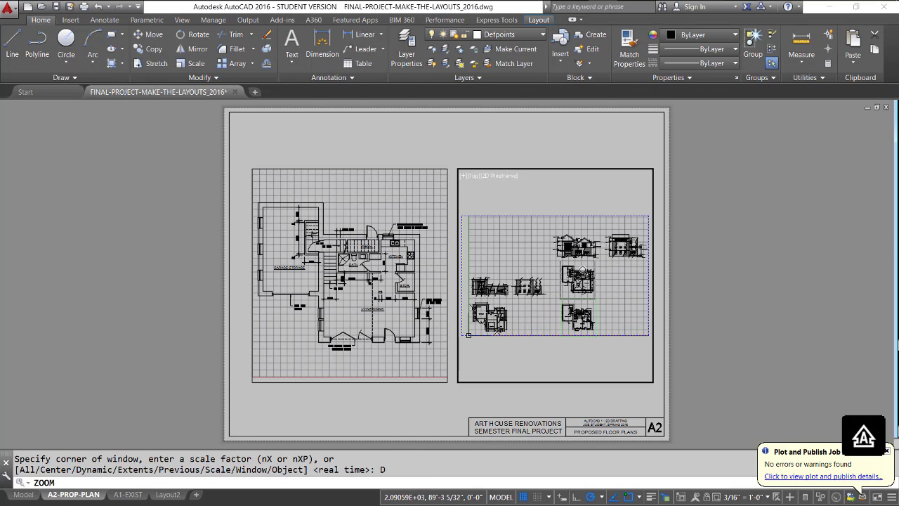
key(Return)
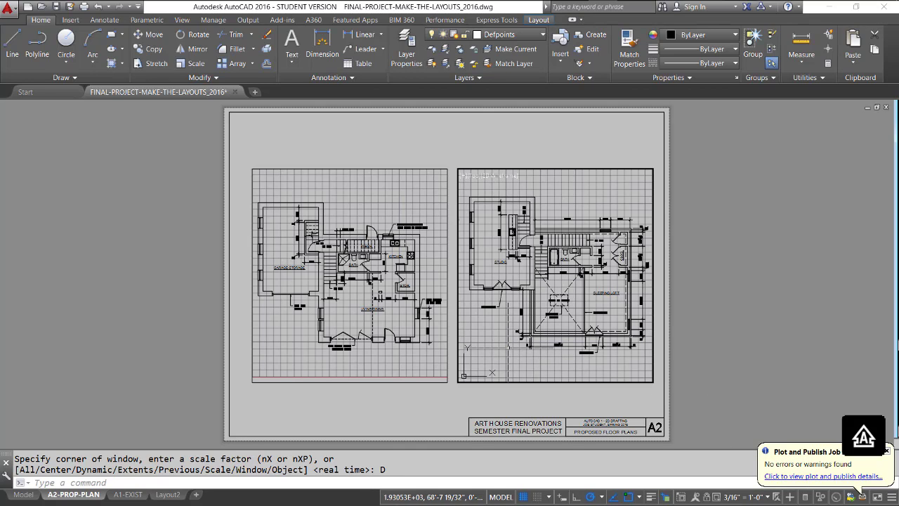
middle_drag(499, 329, 496, 337)
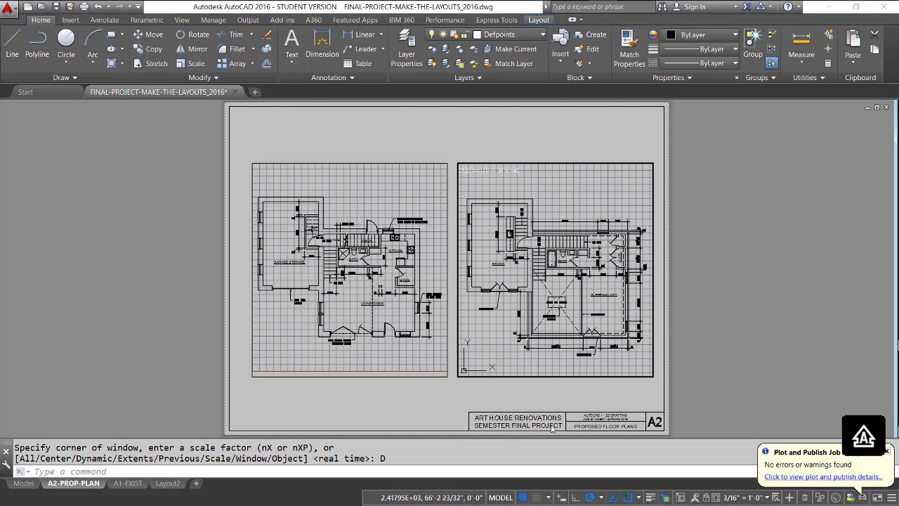
click(501, 497)
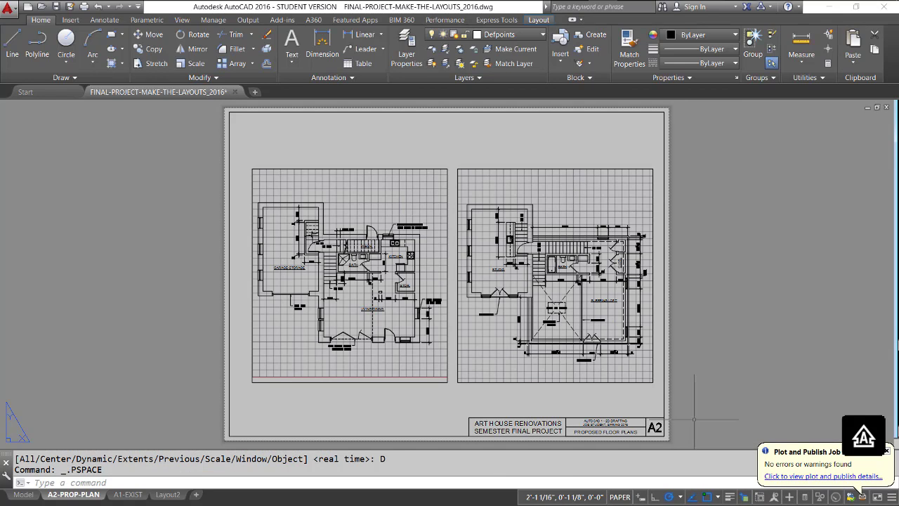
- Move the first-floor plan viewport slightly toward the sheet's left border, keeping it level with the other viewport
text(m)
key(Return)
click(377, 382)
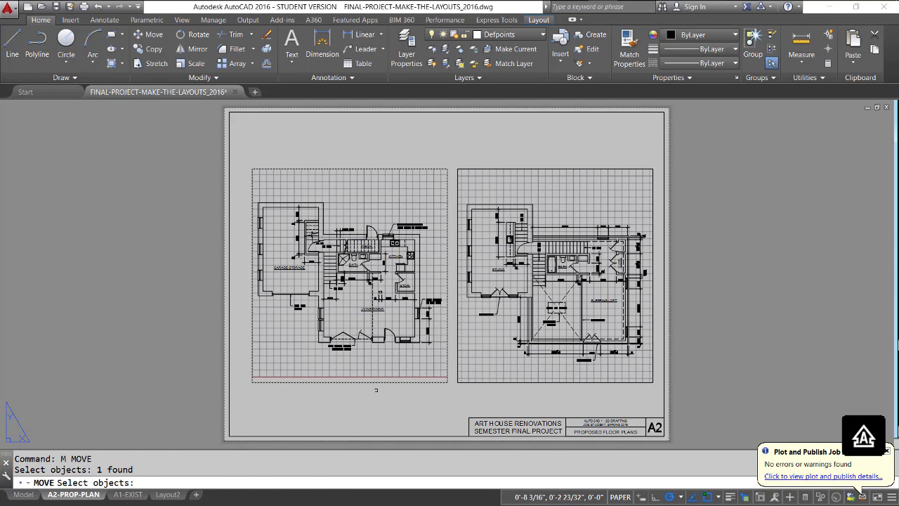
key(Return)
click(377, 399)
click(365, 399)
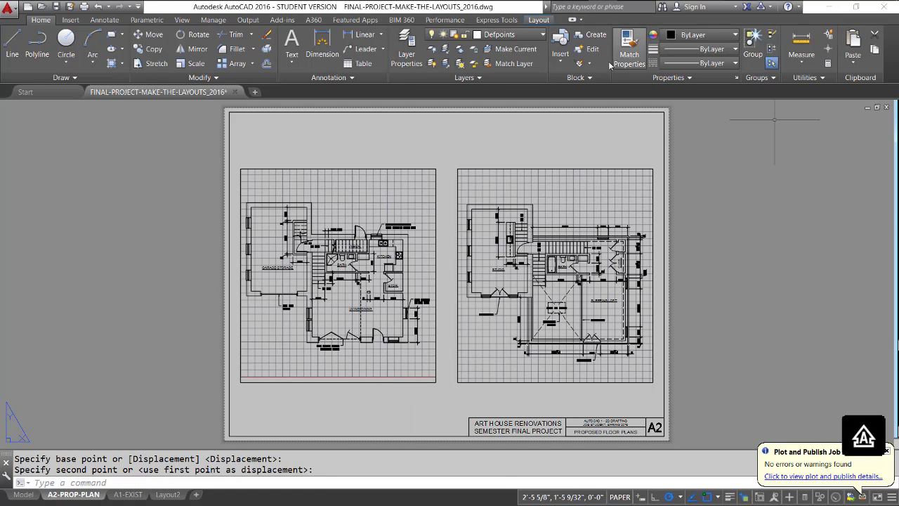
- Make A-ANNO-TEXT the current layer and insert the DTL_ID_TAG block with detail number 1 below the left viewport's plan
click(542, 35)
drag(559, 199, 570, 12)
click(507, 77)
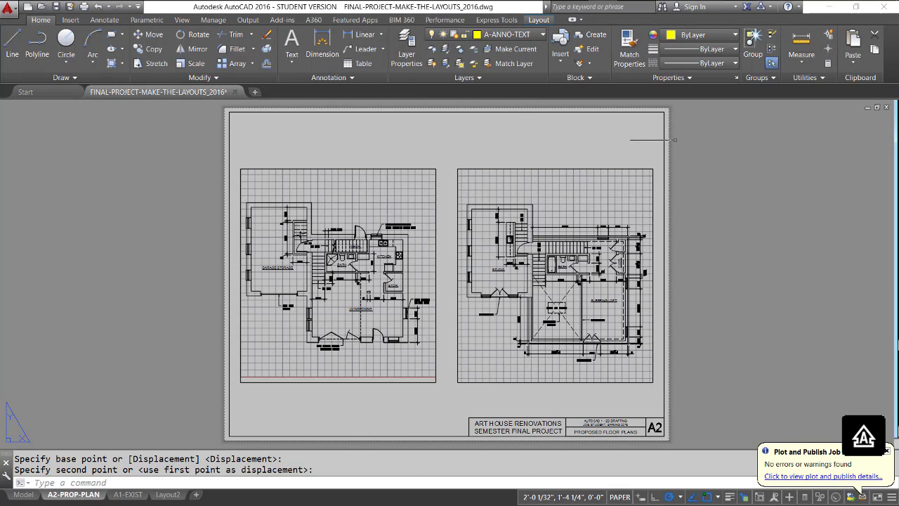
click(559, 62)
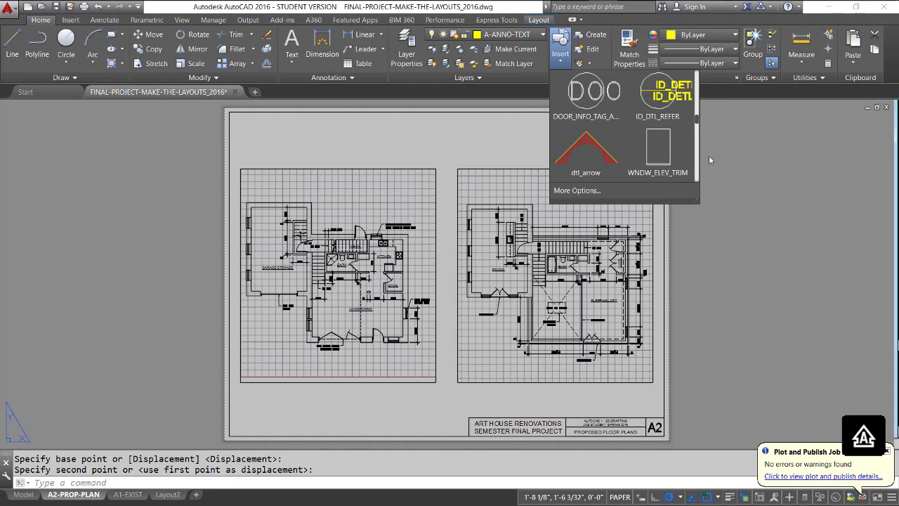
mouse_move(698, 123)
mouse_down()
mouse_move(699, 184)
mouse_move(698, 109)
mouse_up()
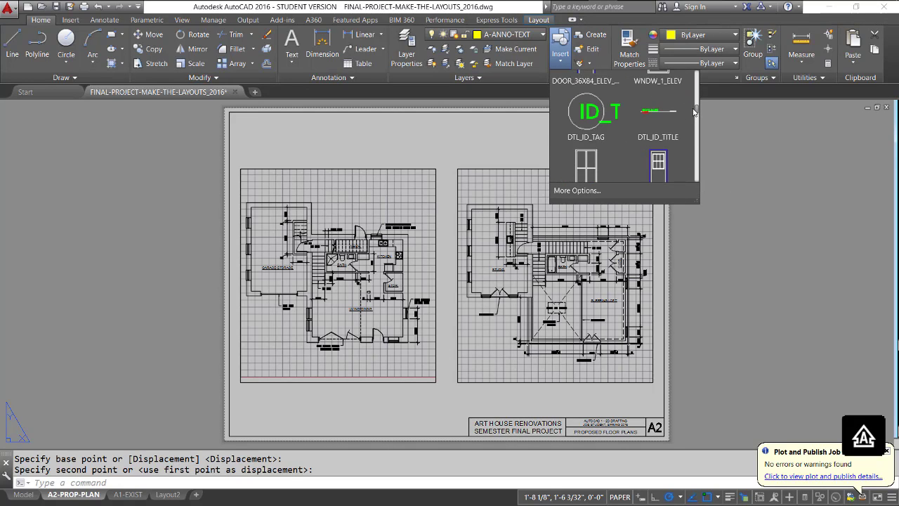
click(588, 113)
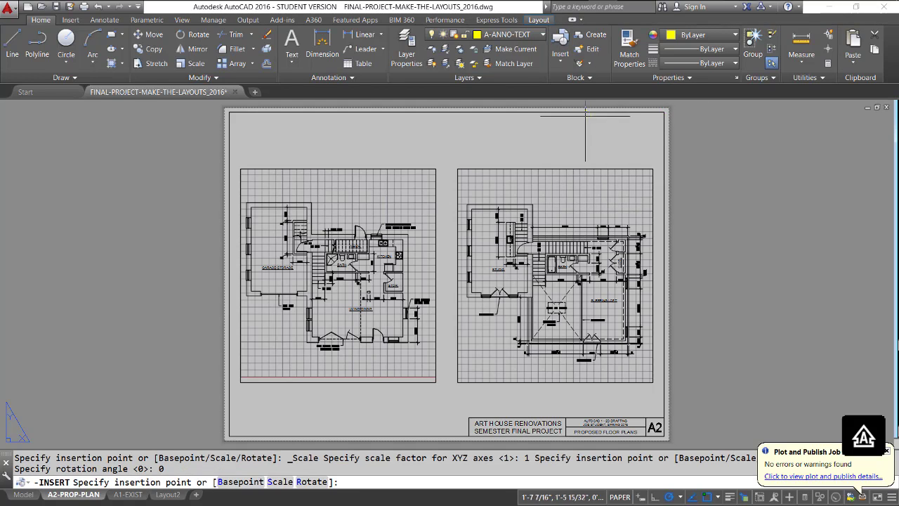
click(298, 373)
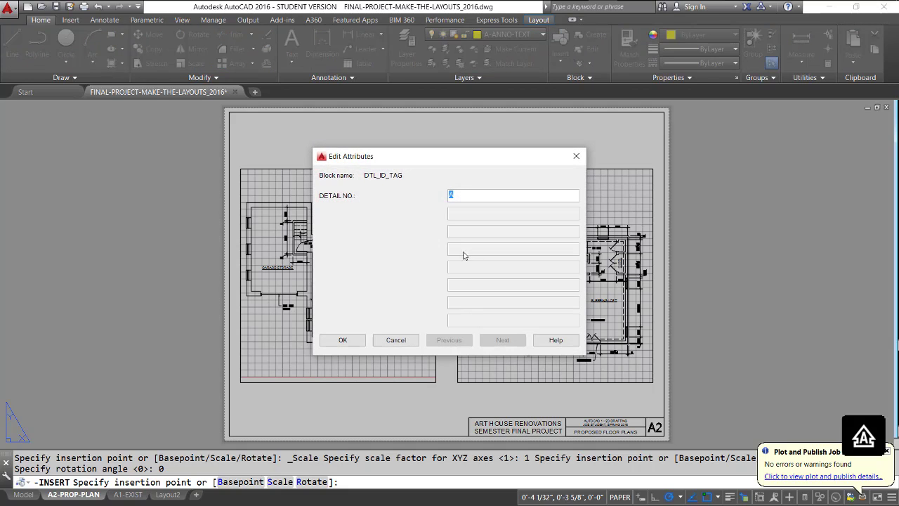
click(343, 340)
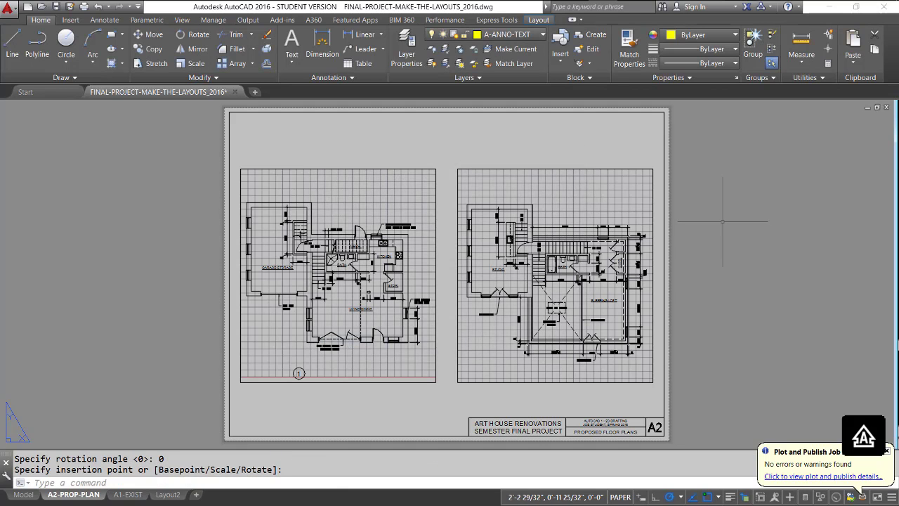
- Try to insert the DTL_ID_TITLE block beside the detail 1 tag, and undo the insertion
click(560, 59)
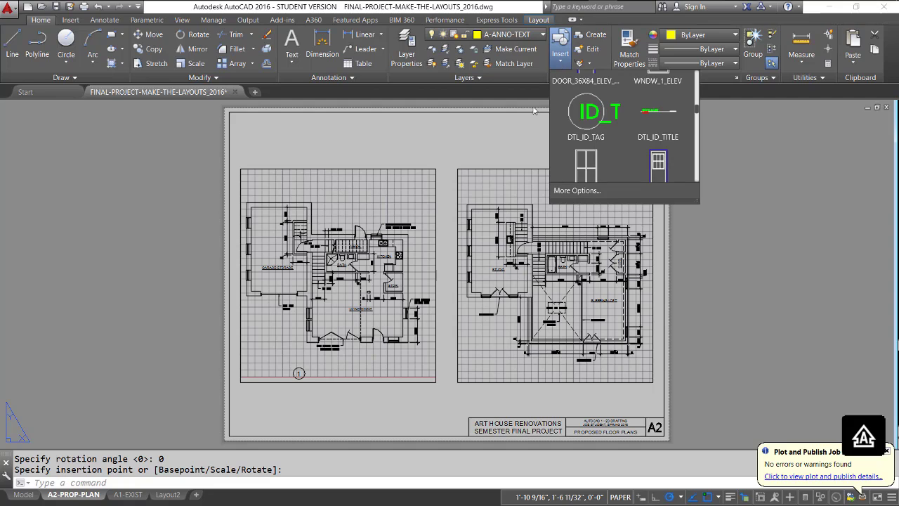
click(644, 99)
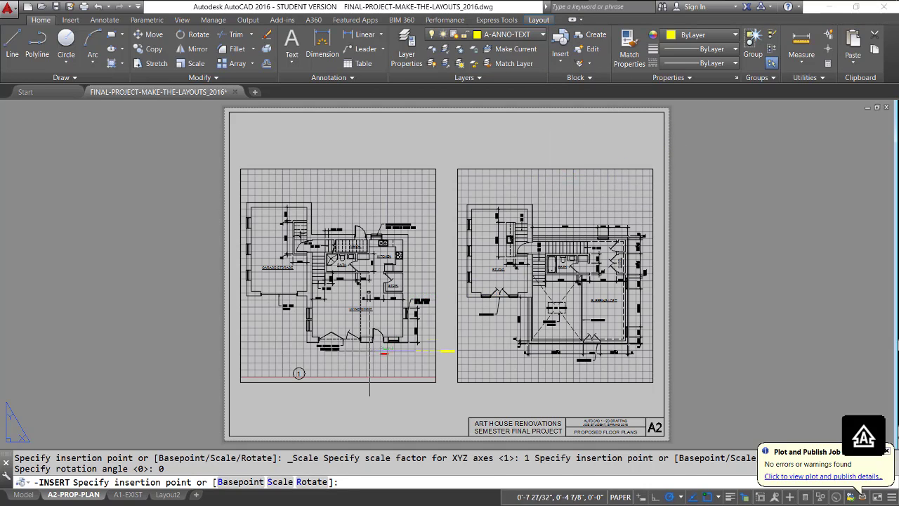
click(347, 365)
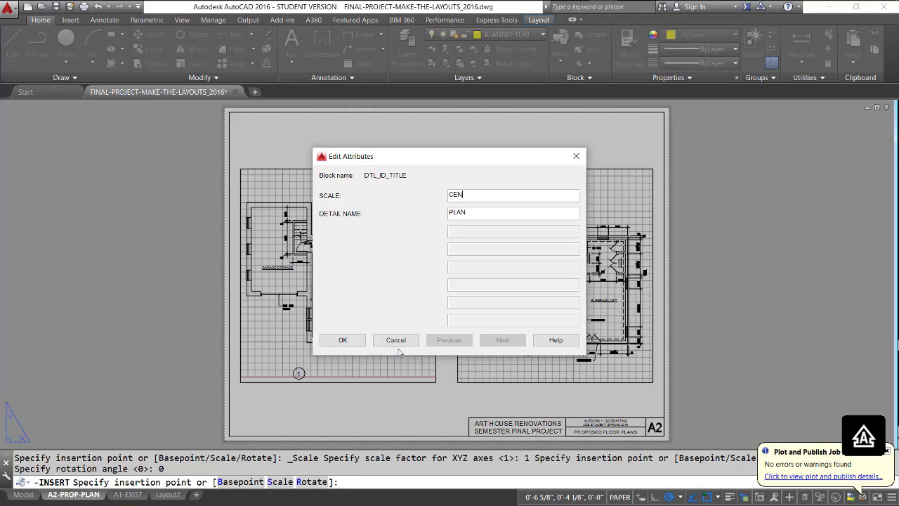
key(Return)
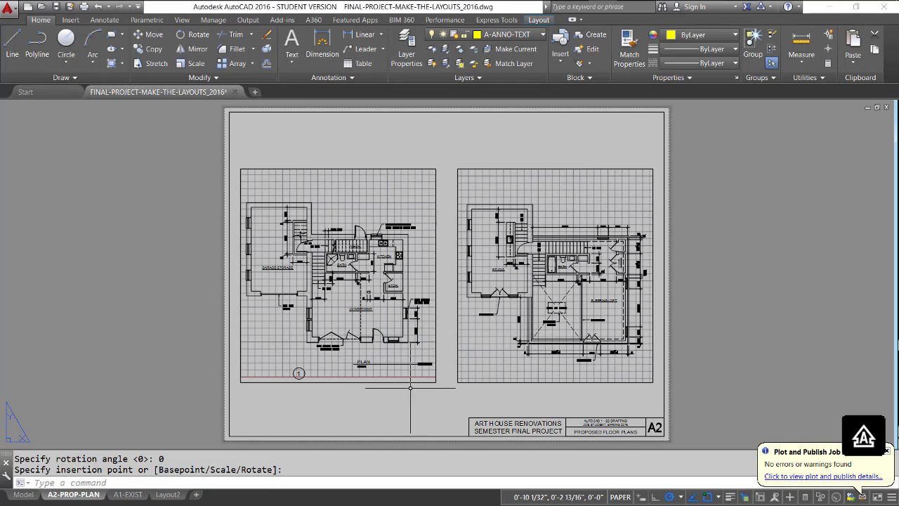
text(U)
key(Return)
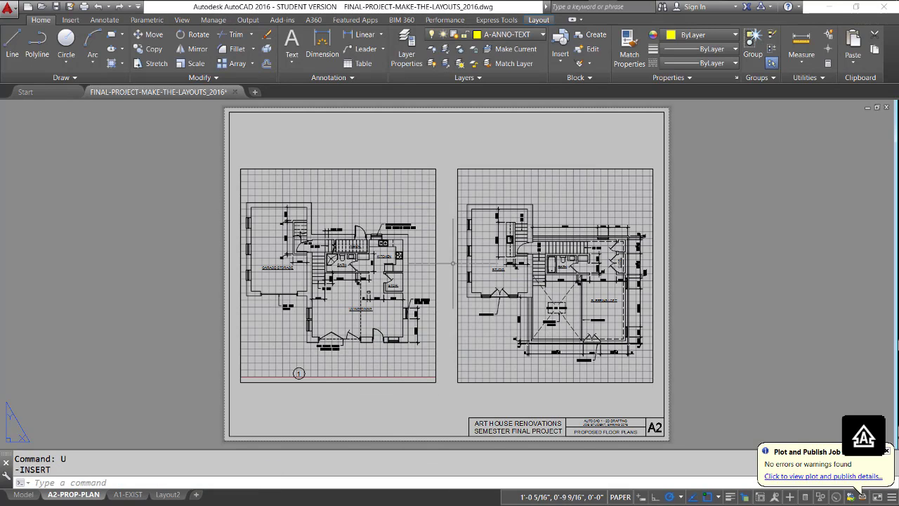
- Insert the DTL_ID_TITLE block at the detail 1 tag with scale 3/16" =1'-0" and detail name PROP. 1ST FLR. PLAN
click(560, 62)
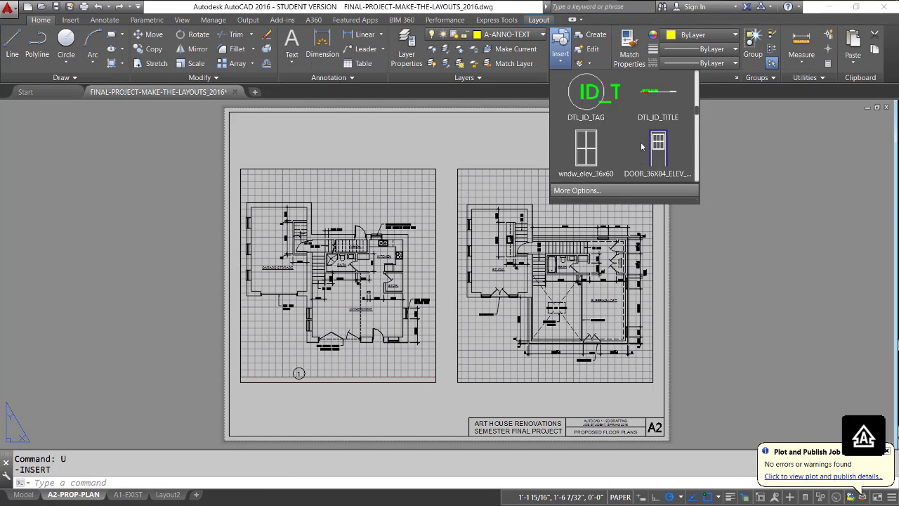
click(649, 97)
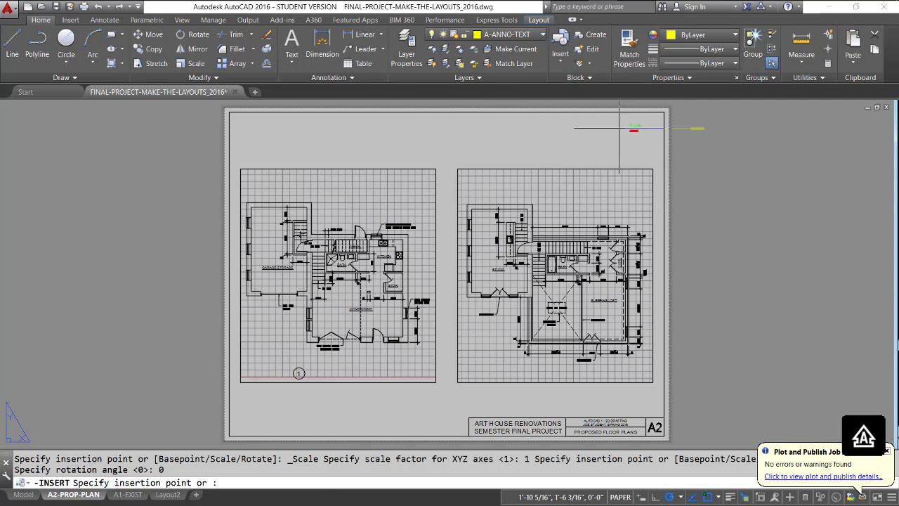
click(299, 373)
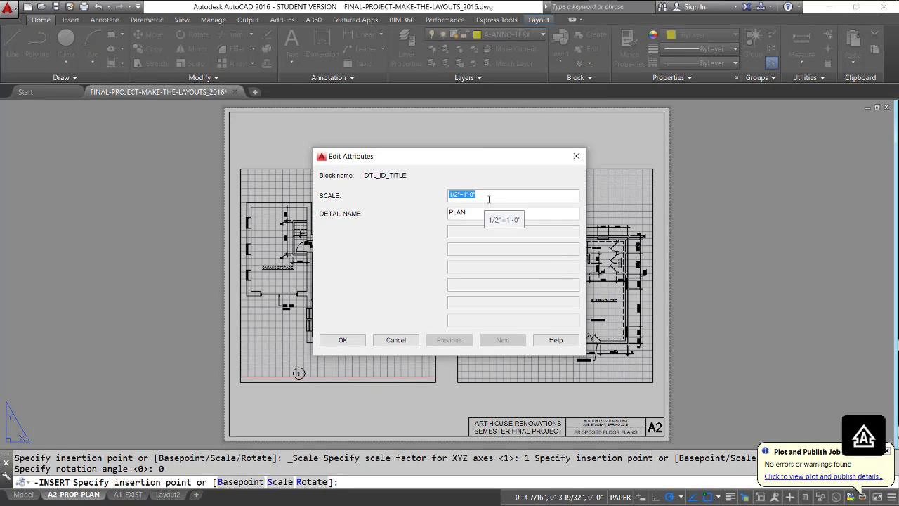
text(3/16)
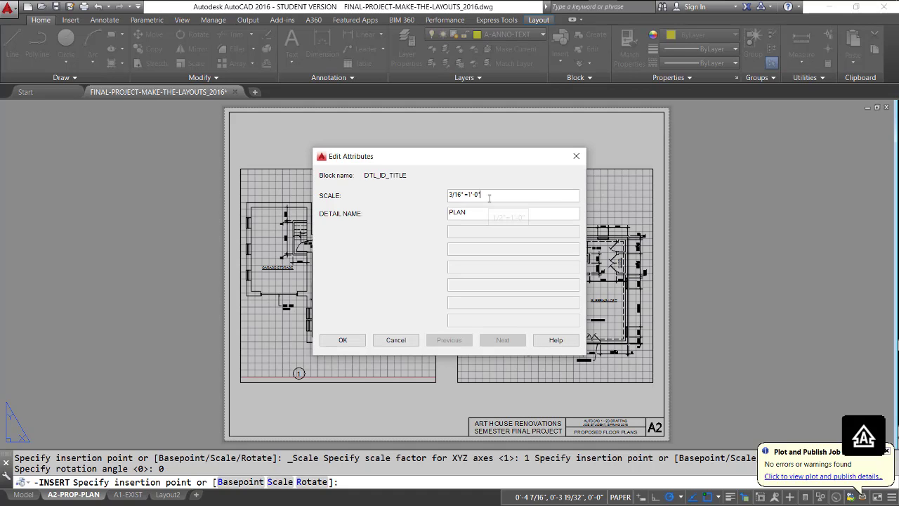
click(453, 212)
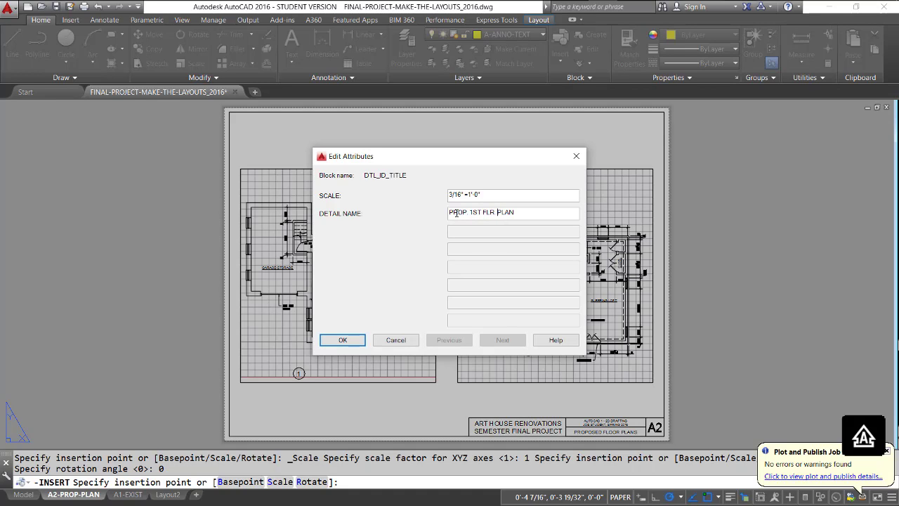
click(343, 340)
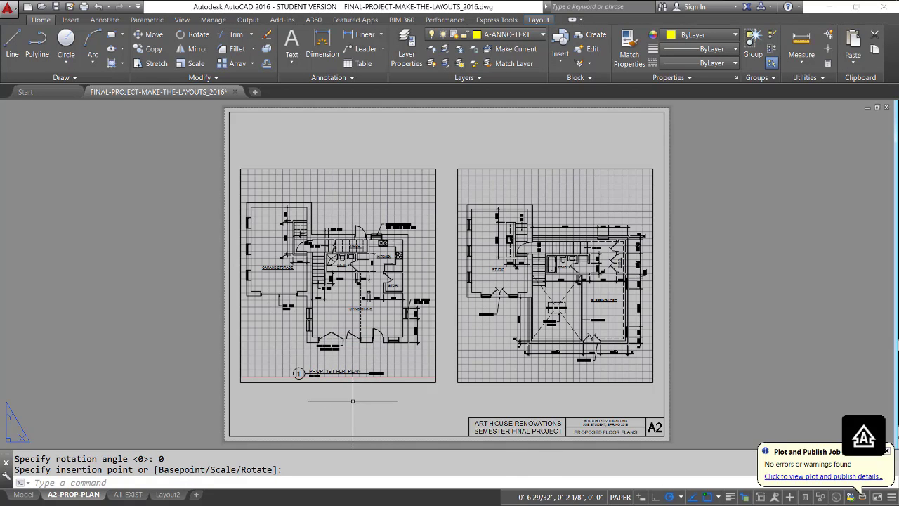
- Copy the detail 1 tag and its title straight across to the matching place below the second-floor plan
scroll(354, 400, up, 4)
middle_drag(353, 399, 368, 332)
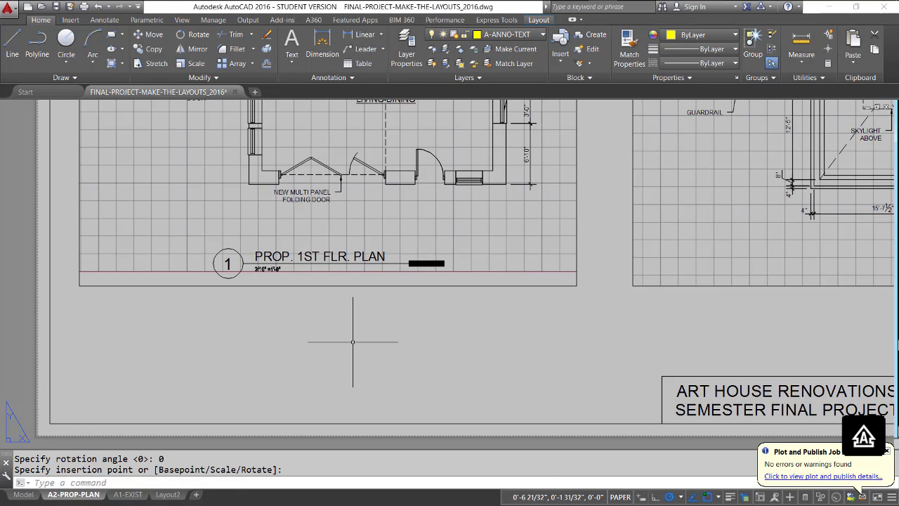
scroll(350, 343, down, 3)
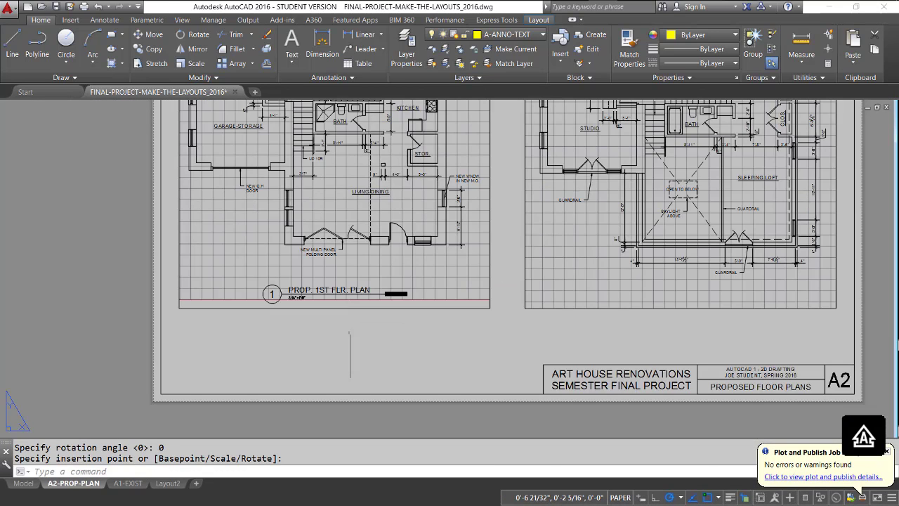
middle_drag(349, 354, 271, 347)
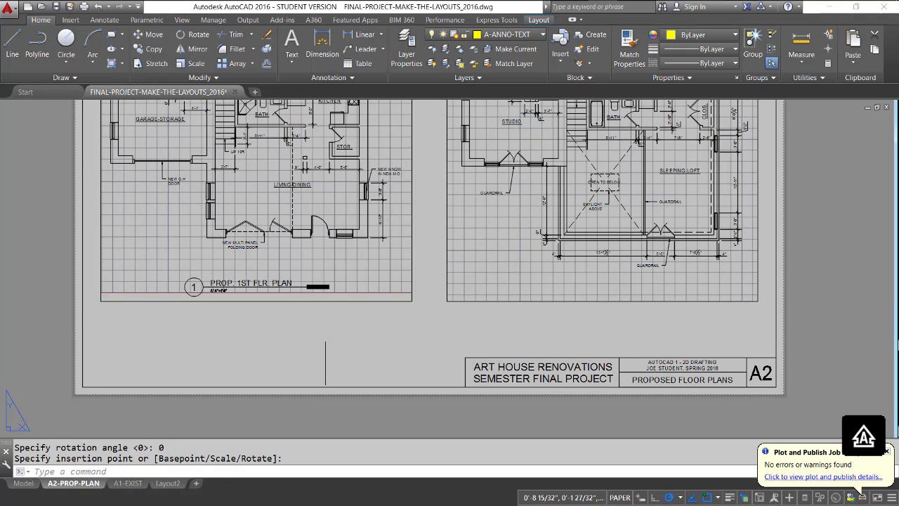
key(Return)
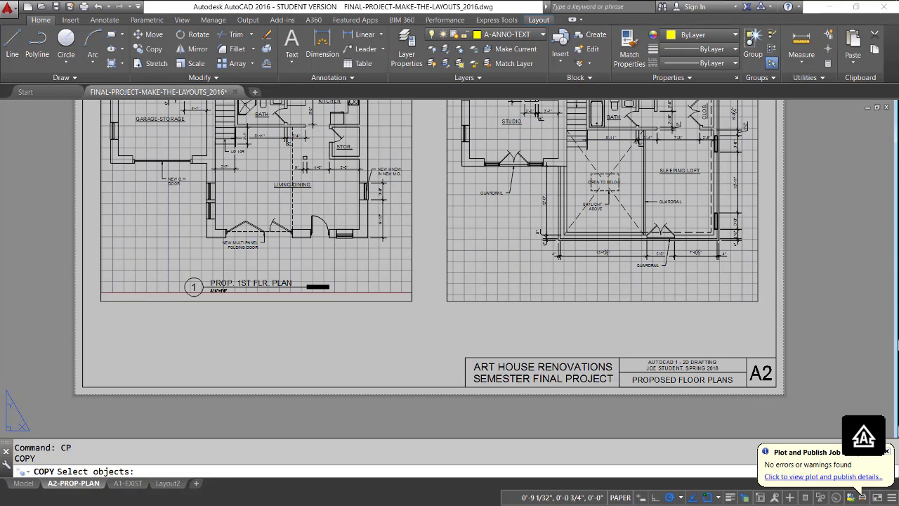
click(168, 257)
click(370, 323)
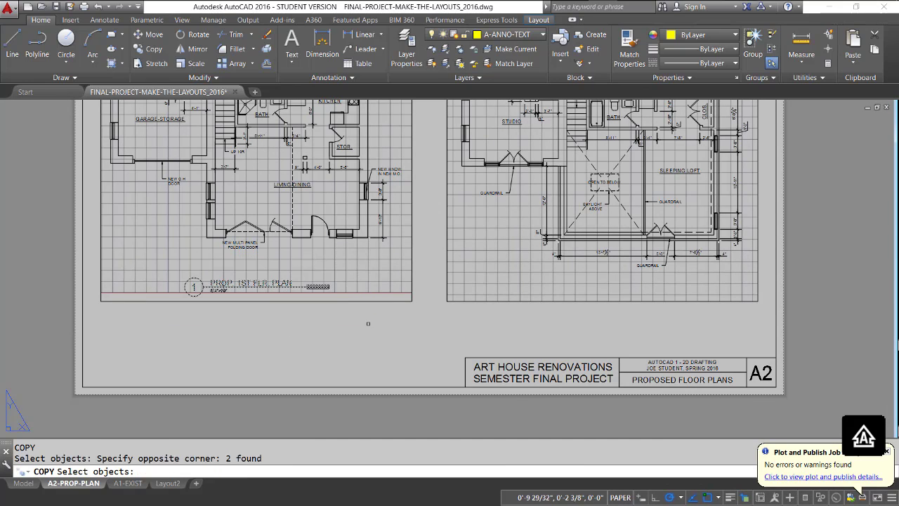
key(Return)
click(222, 327)
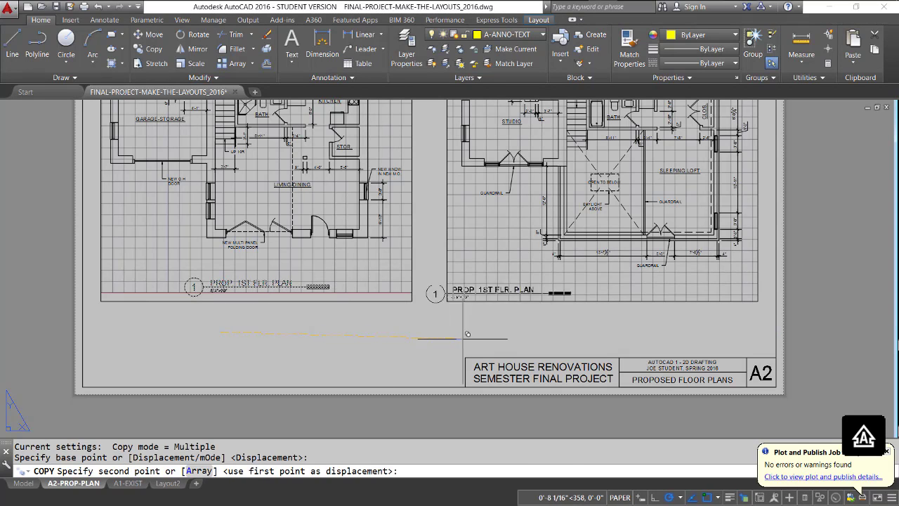
click(576, 327)
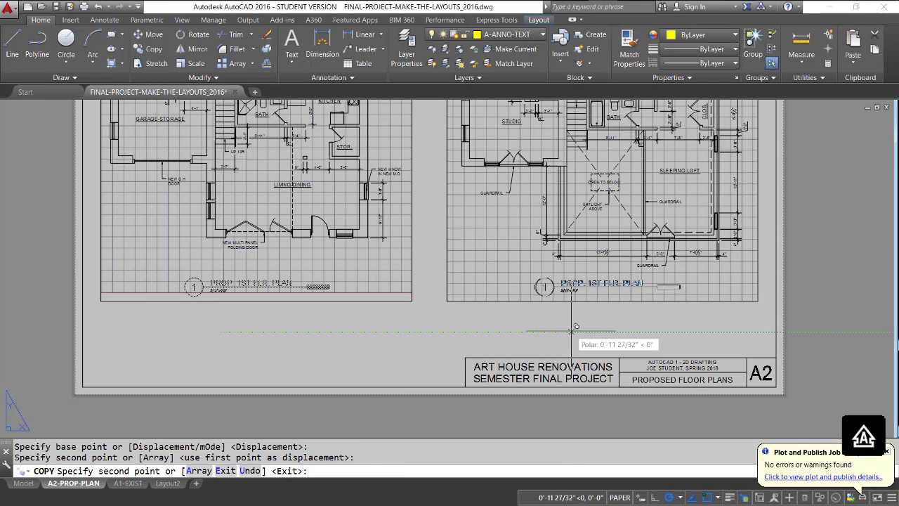
key(Return)
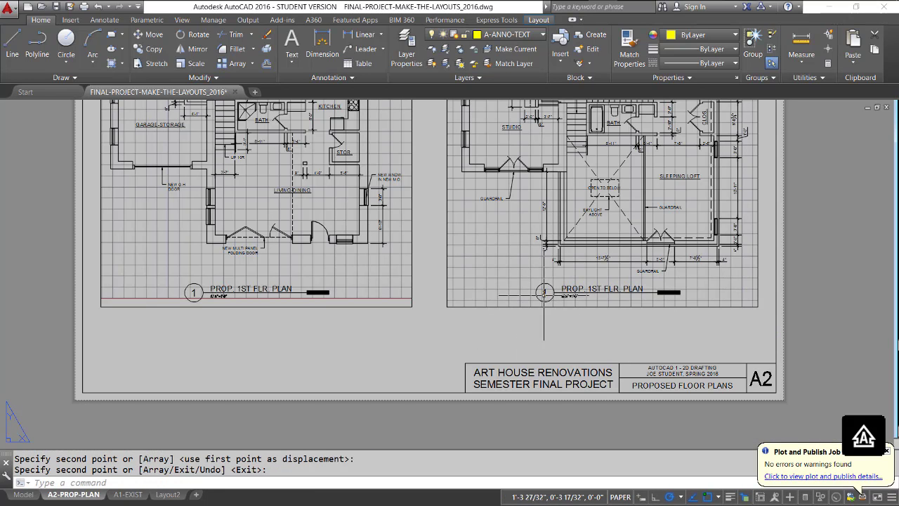
- Change the copied tag's detail number to 2 and its title's detail name to PROP. 2ND FLR. PLAN
double_click(544, 295)
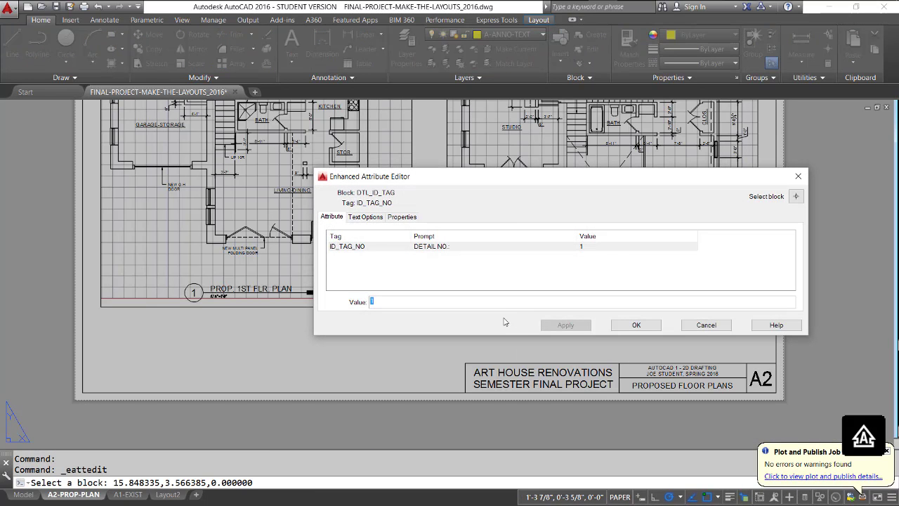
click(625, 327)
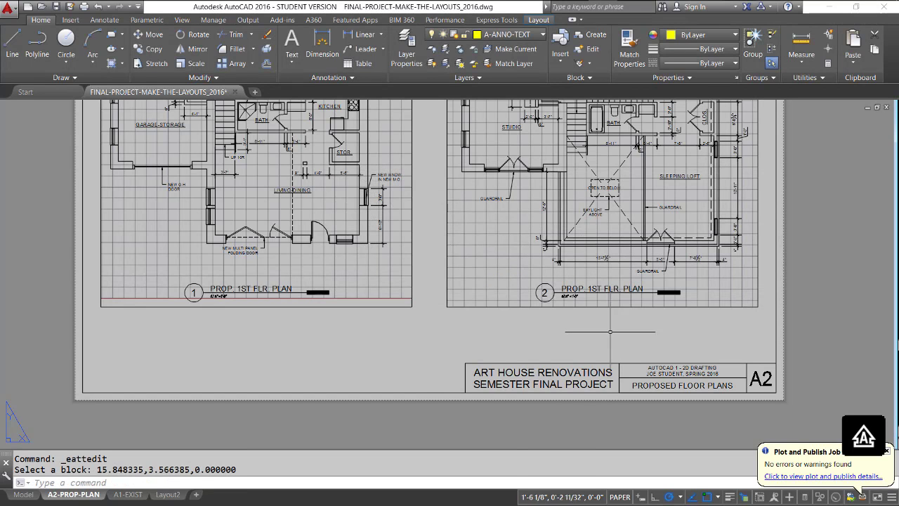
double_click(589, 289)
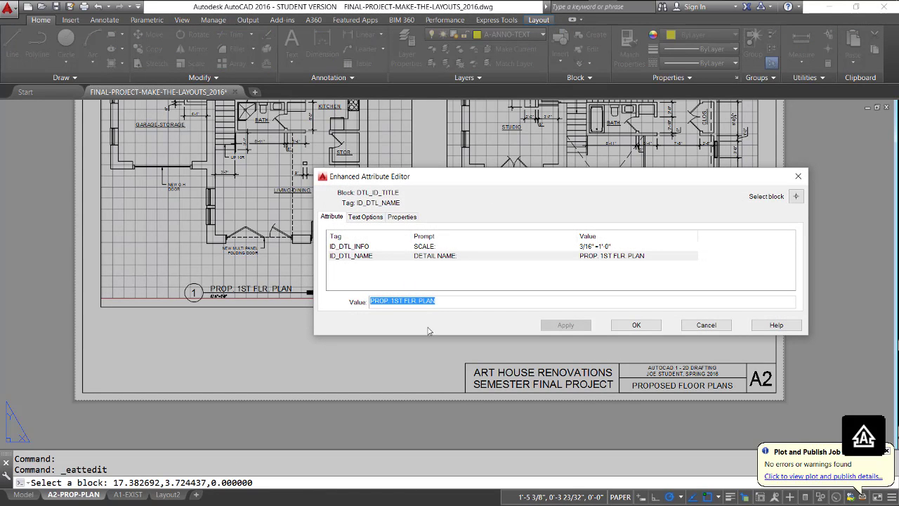
click(397, 301)
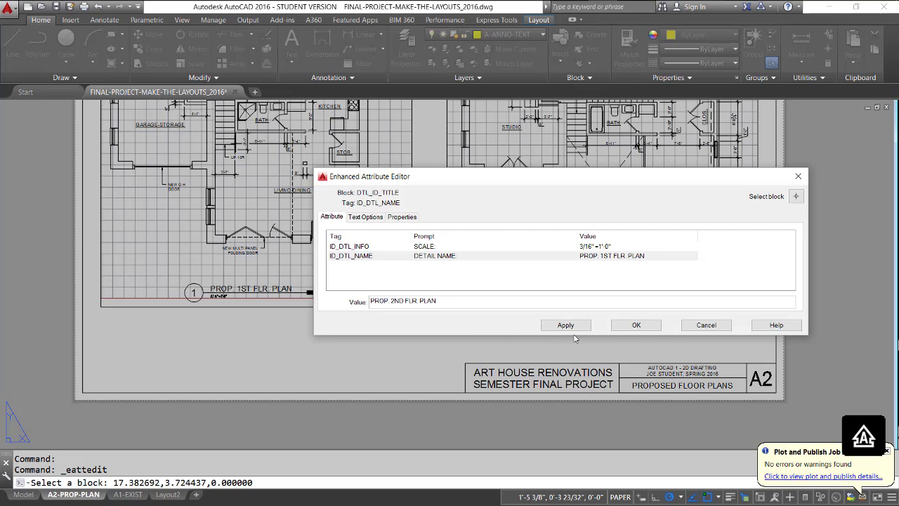
click(642, 326)
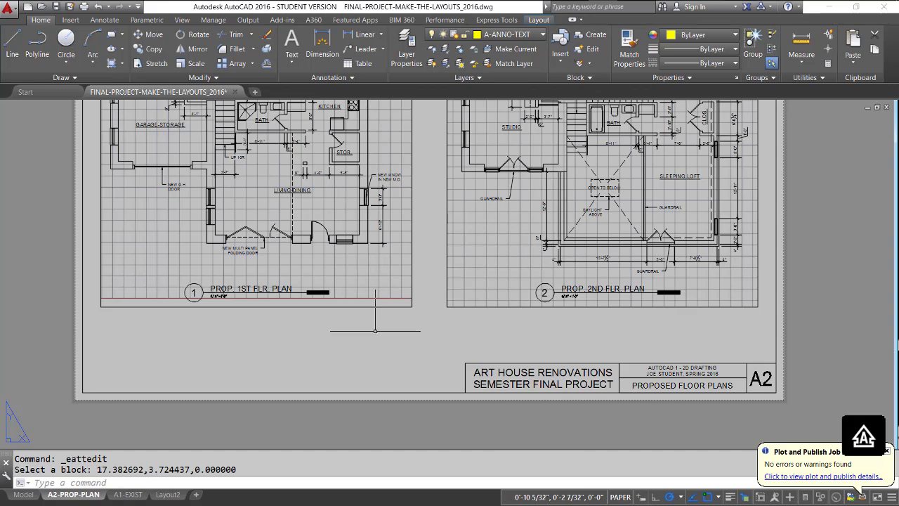
- Insert the ID_DTL_REFER block below the first-floor plan's multi-panel folding door with sheet number A3 and detail number A
middle_drag(373, 321, 421, 415)
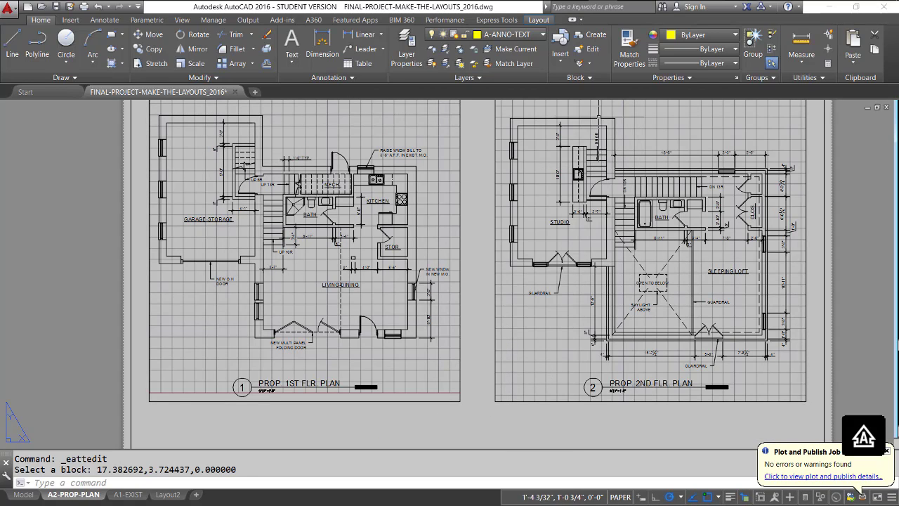
click(564, 64)
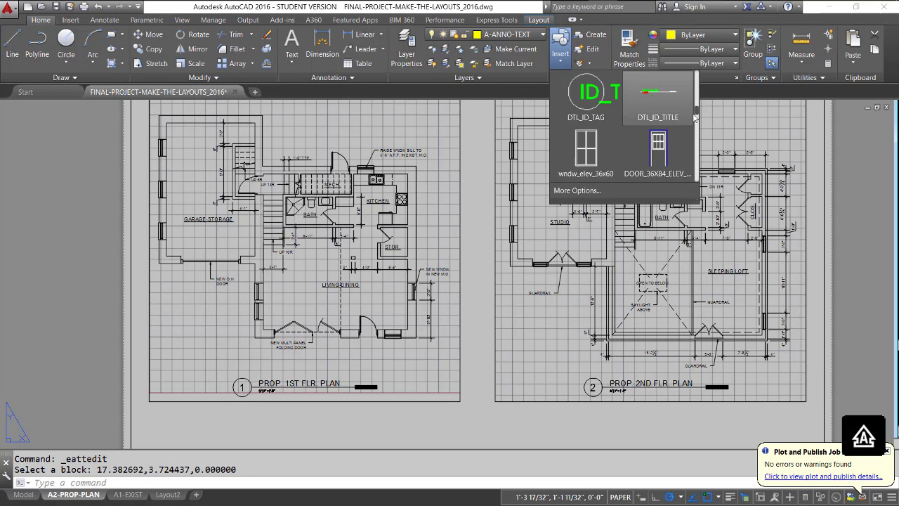
mouse_move(697, 111)
mouse_down()
mouse_move(697, 94)
mouse_move(697, 121)
mouse_up()
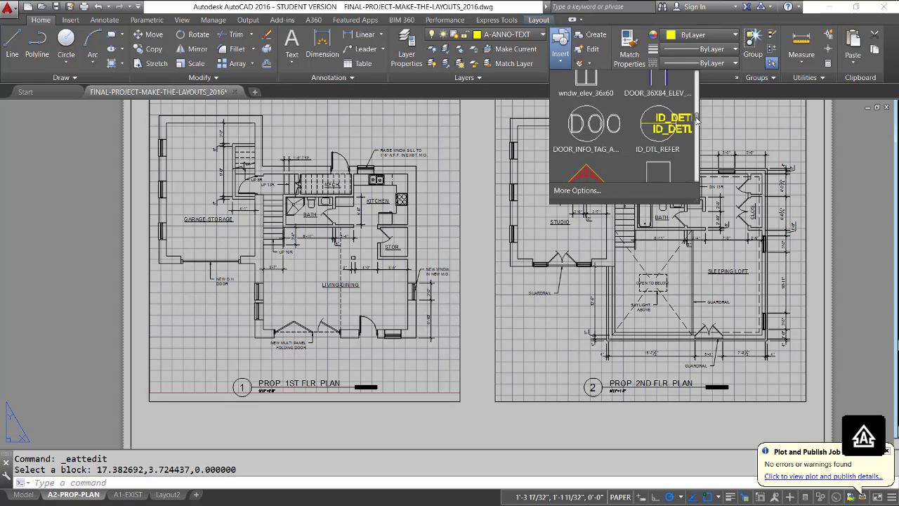
click(659, 128)
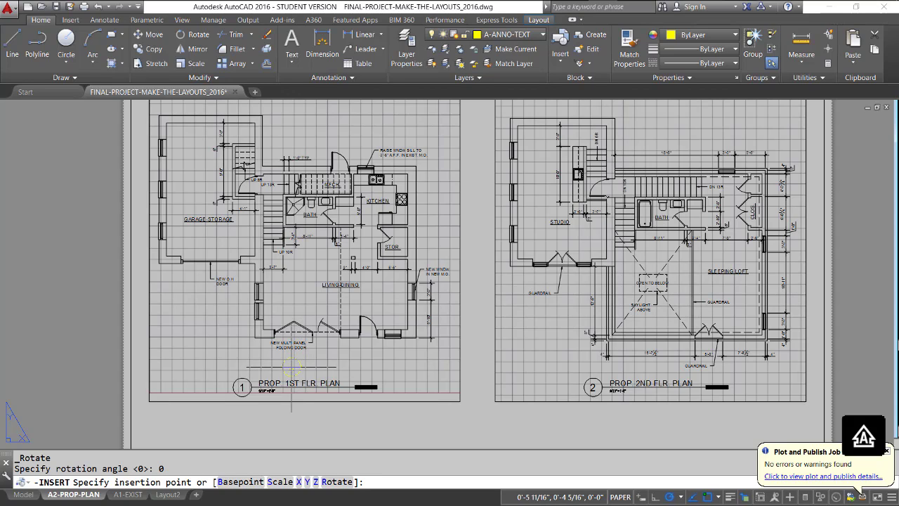
click(241, 387)
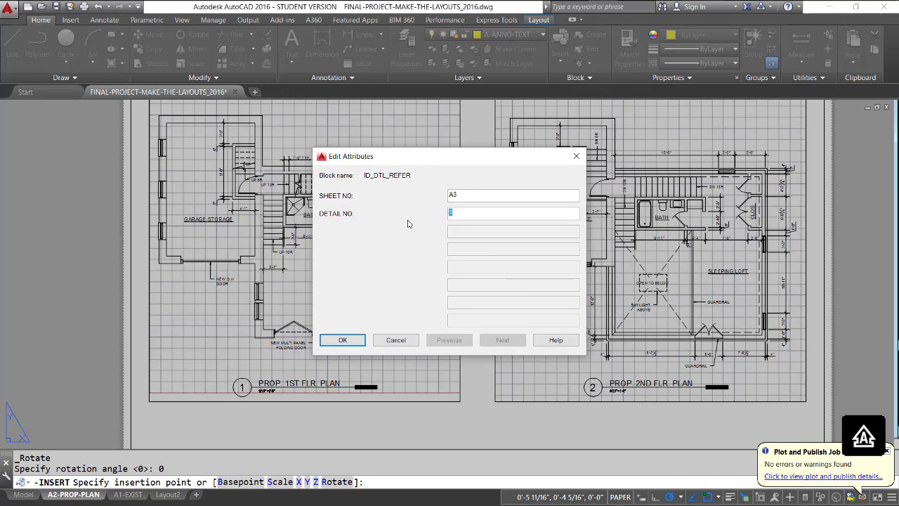
click(343, 340)
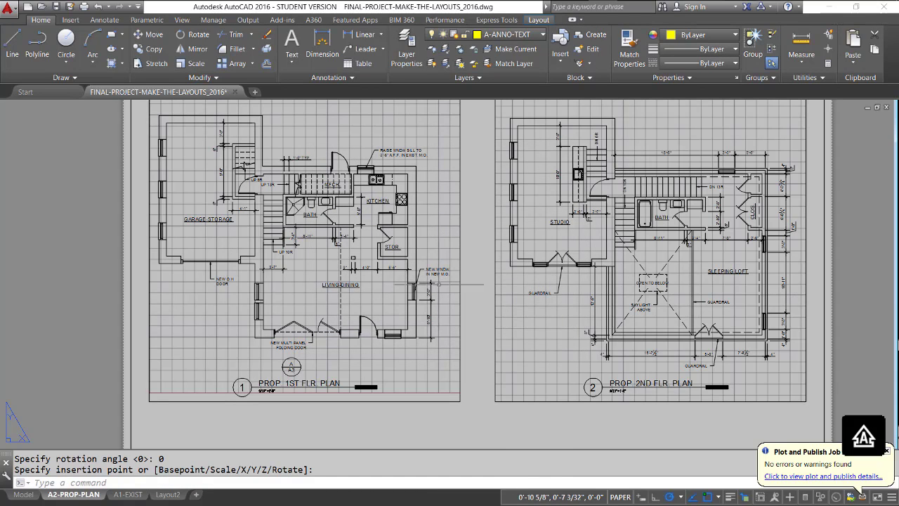
- Copy the A/A3 reference symbol to the outer side of the garage-storage's lower-left corner
text(cp)
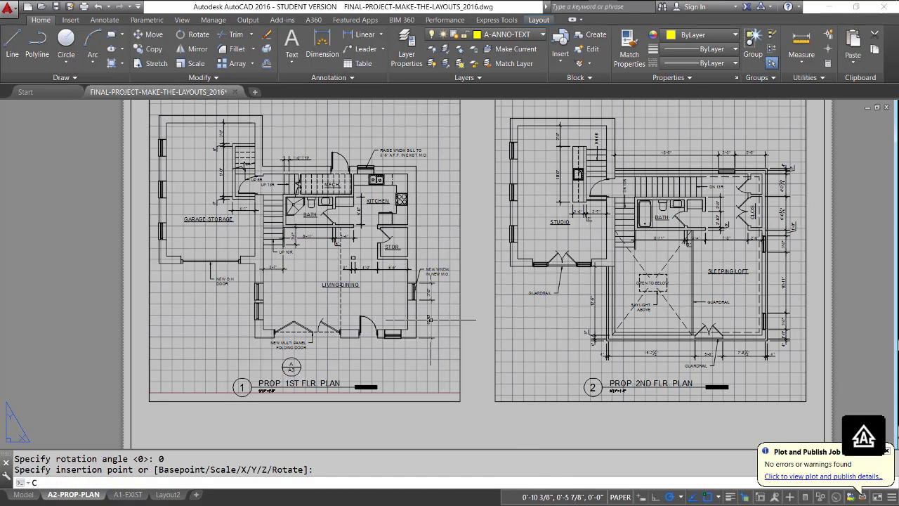
key(Return)
click(291, 366)
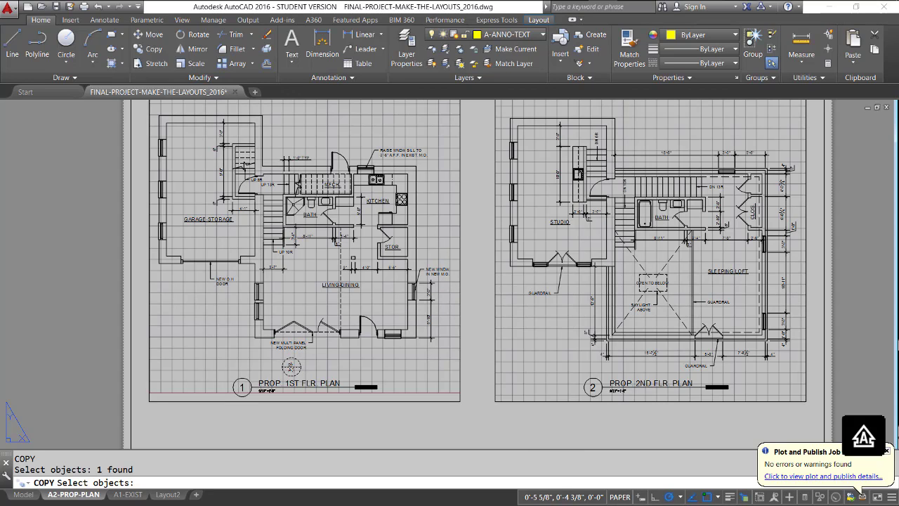
key(Return)
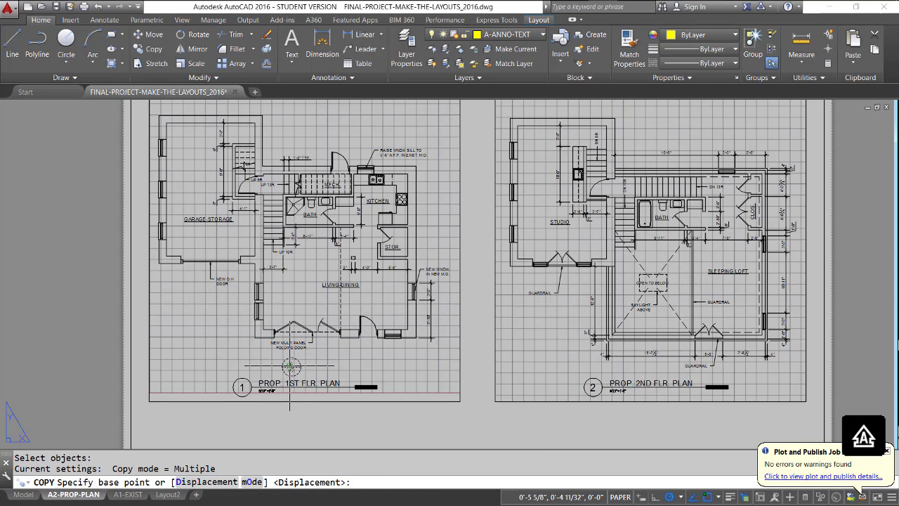
click(290, 366)
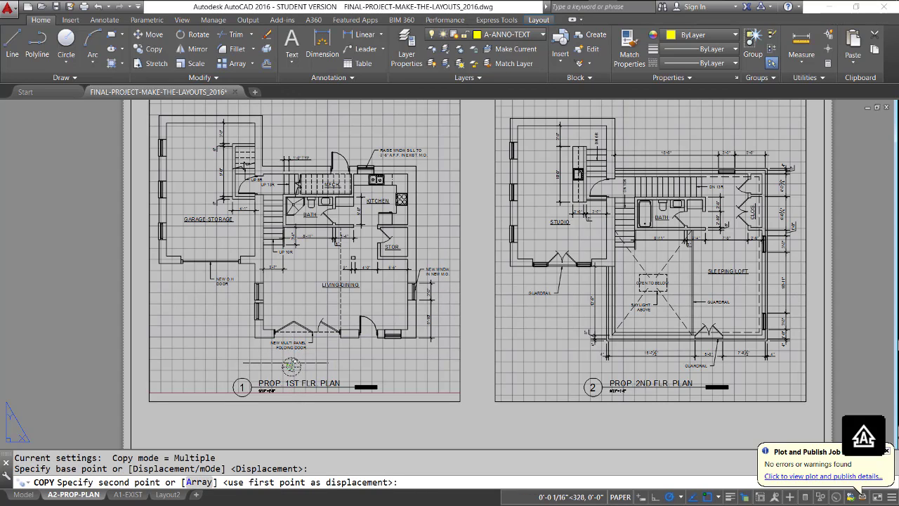
click(141, 259)
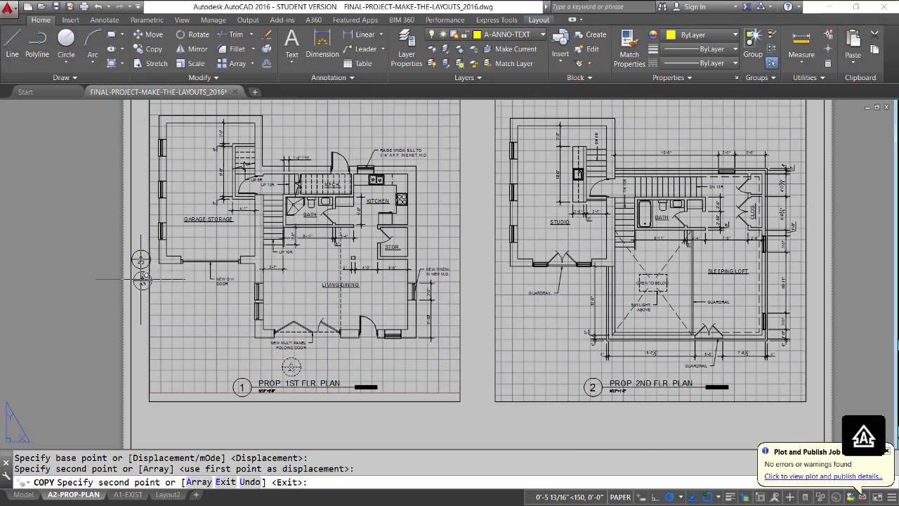
key(Return)
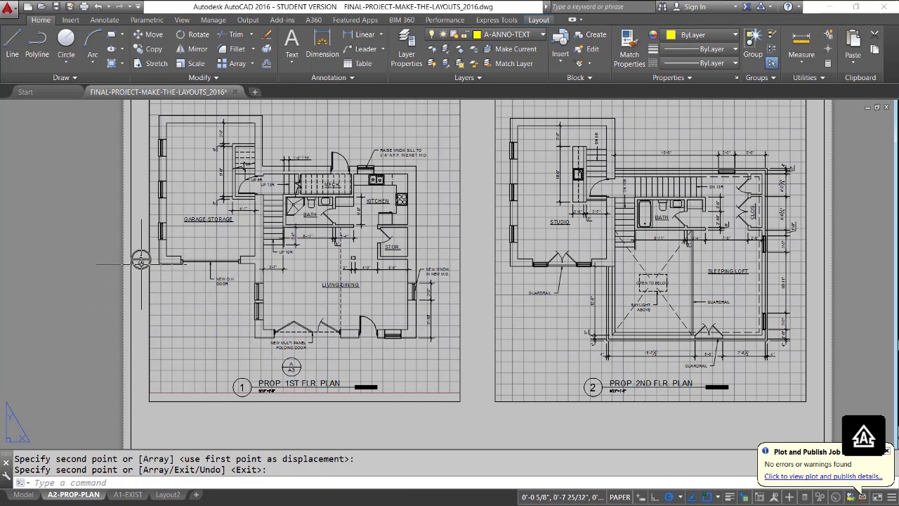
- Set the detail number of the reference symbol beside the garage-storage to B
double_click(141, 259)
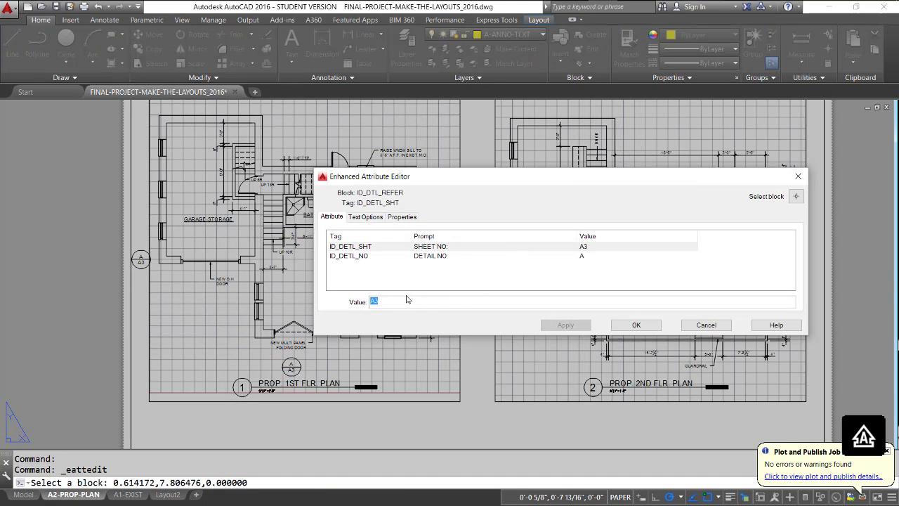
click(445, 257)
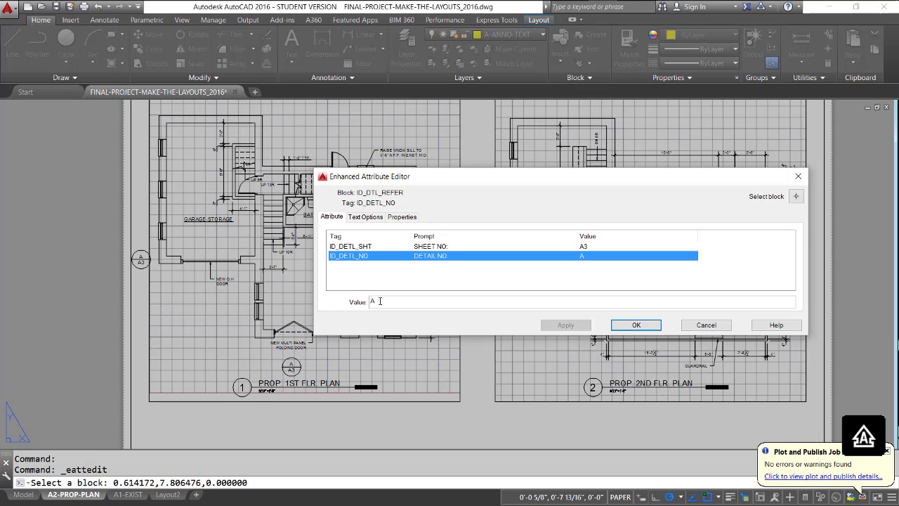
text(B)
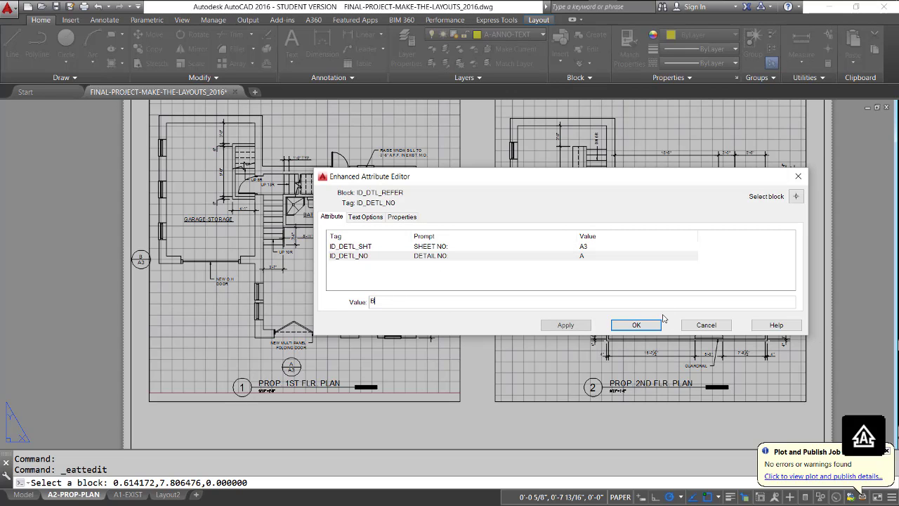
click(636, 324)
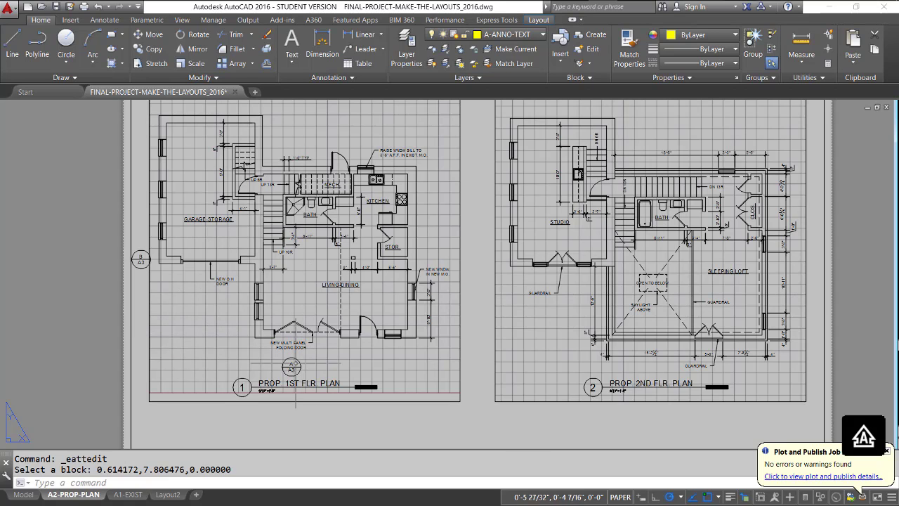
- Insert the dtl_arrow block unrotated on the center of the A/A3 reference symbol below the first-floor plan
scroll(307, 362, up, 5)
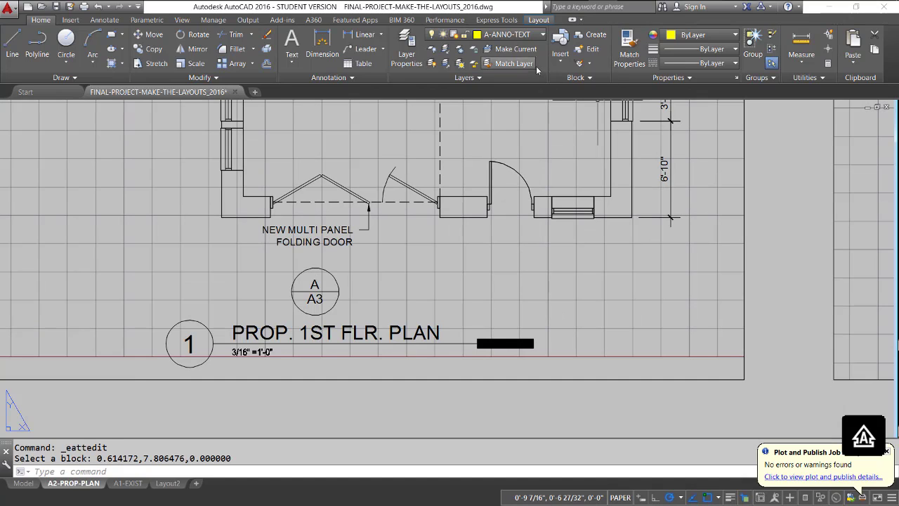
click(560, 50)
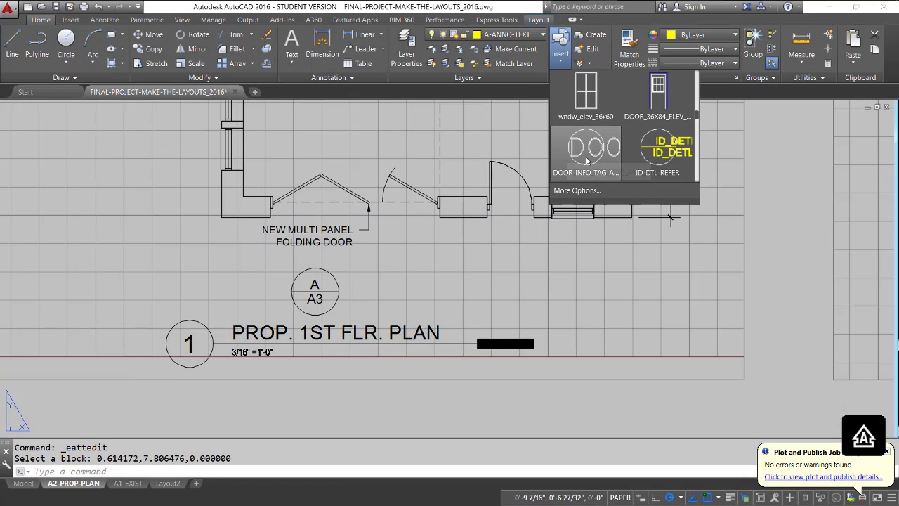
drag(698, 117, 700, 126)
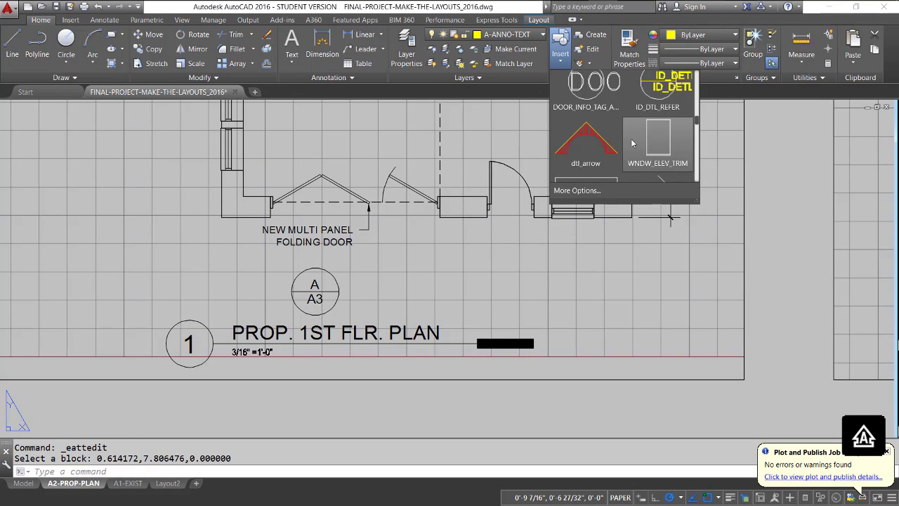
click(589, 141)
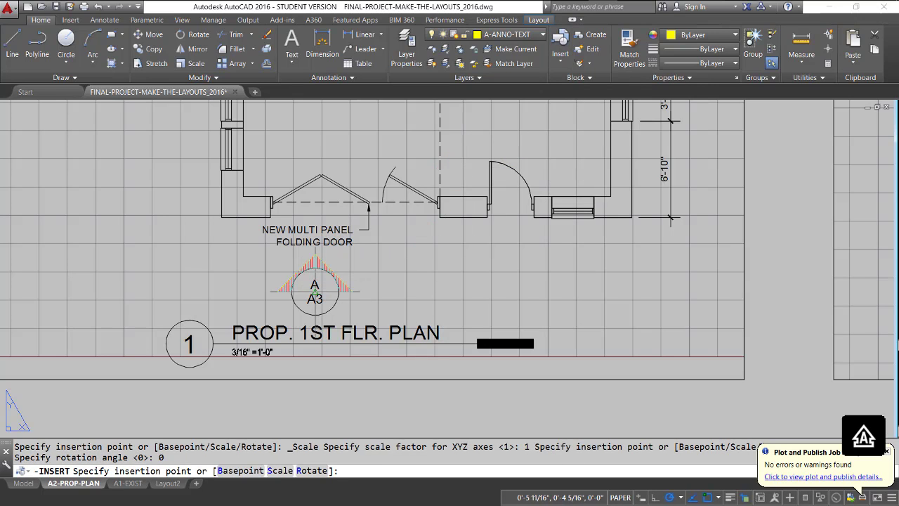
click(314, 288)
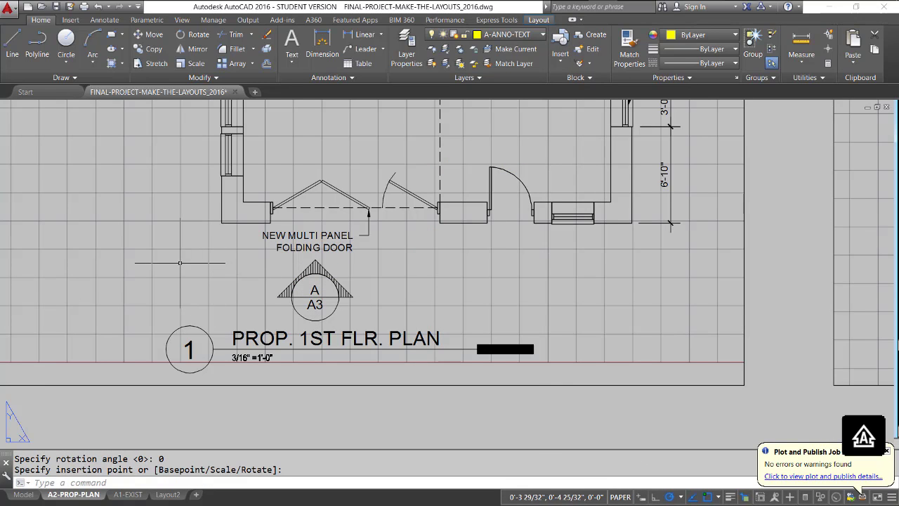
- Insert the dtl_arrow block rotated -90 degrees on the center of the B/A3 reference symbol beside the garage-storage
middle_drag(181, 261, 360, 308)
scroll(413, 255, down, 3)
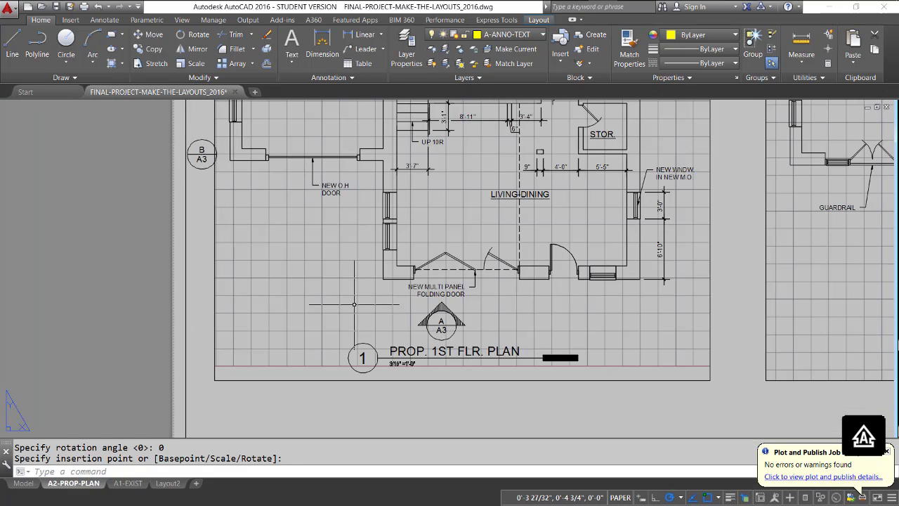
scroll(413, 256, up, 2)
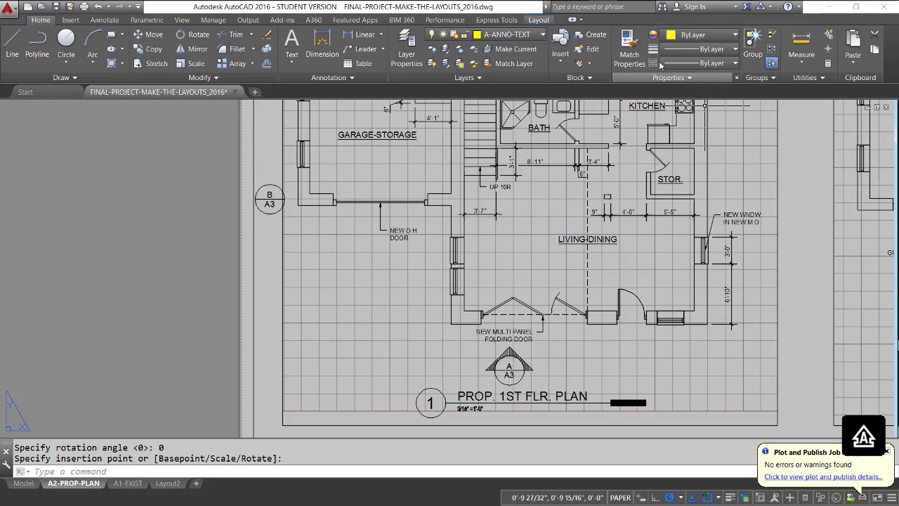
click(561, 65)
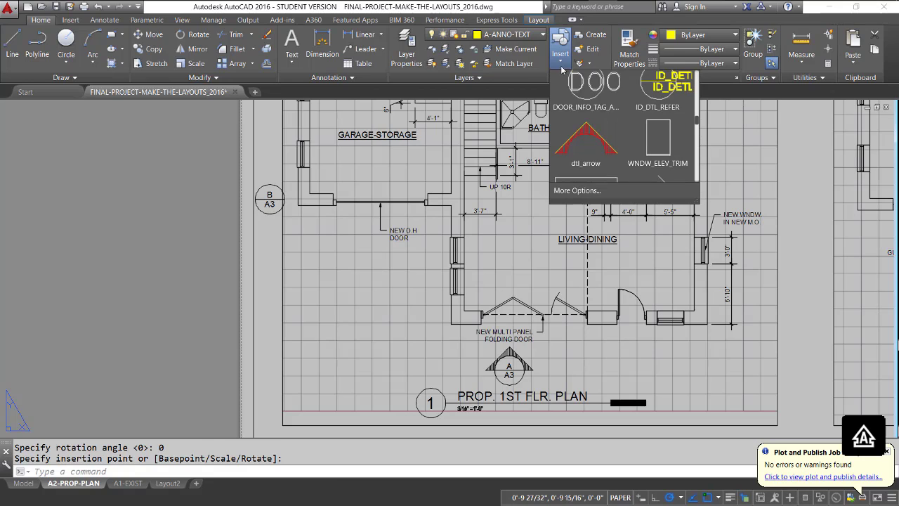
click(586, 149)
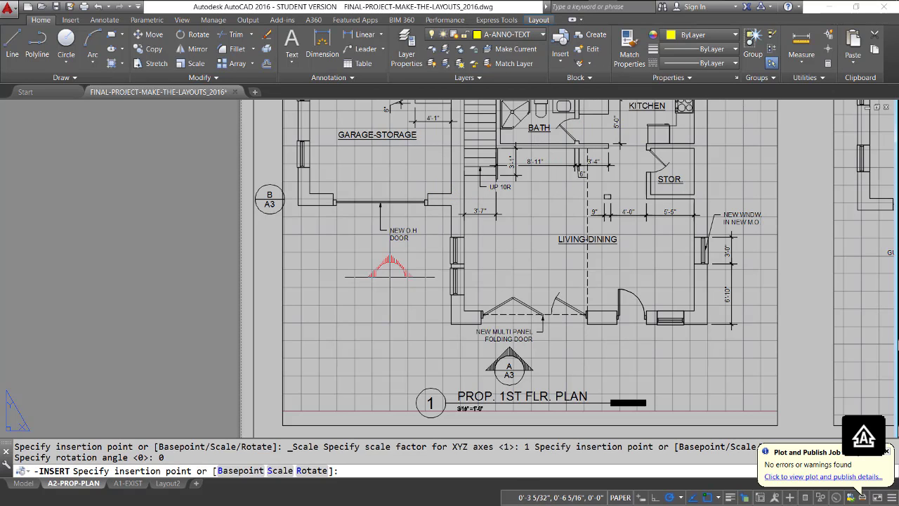
text(R)
key(Return)
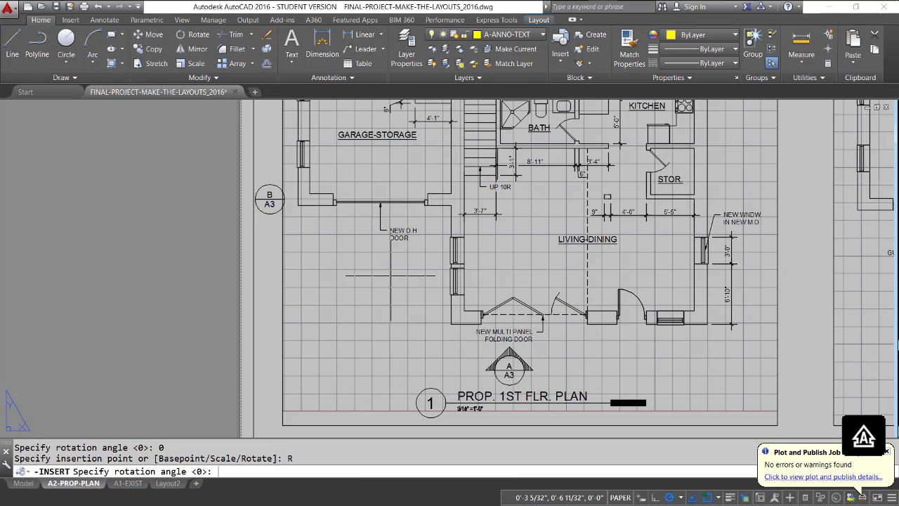
key(Return)
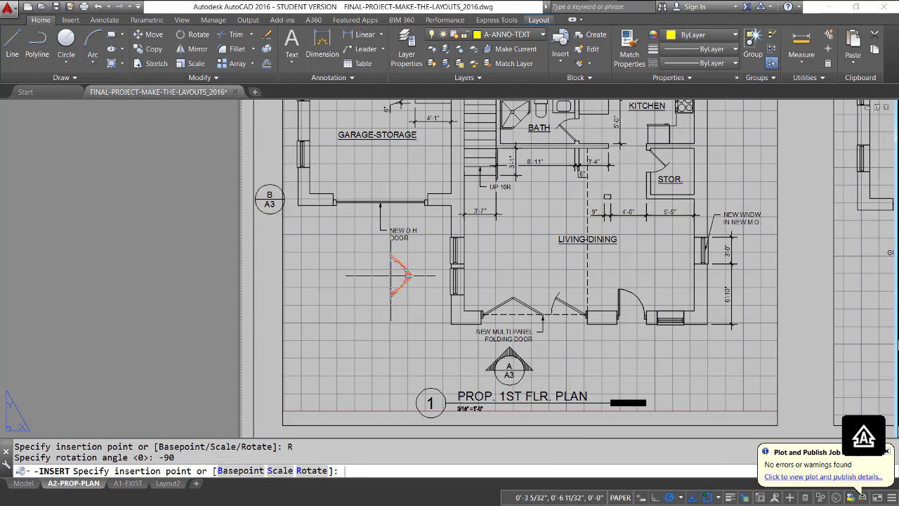
click(269, 200)
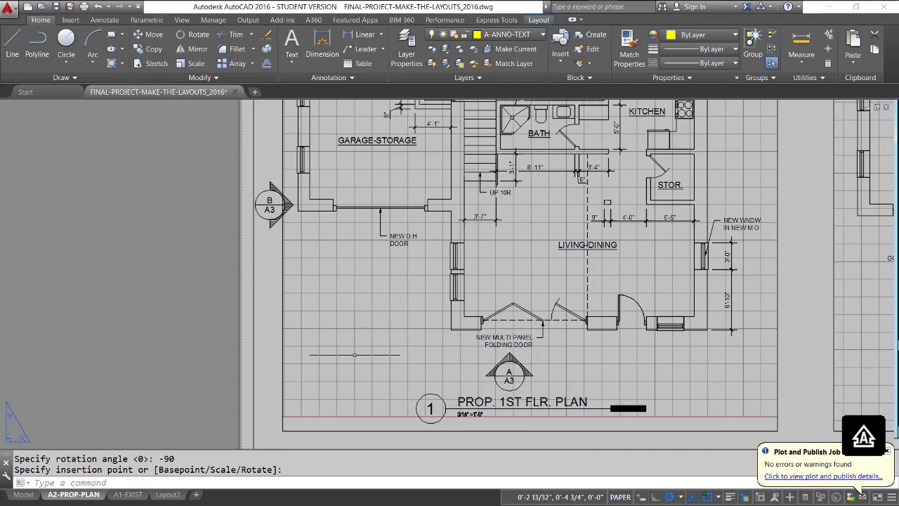
- Move the first-floor plan viewport with its detail tag, title and A/A3 reference symbol slightly right, towards the second-floor viewport
scroll(354, 355, down, 3)
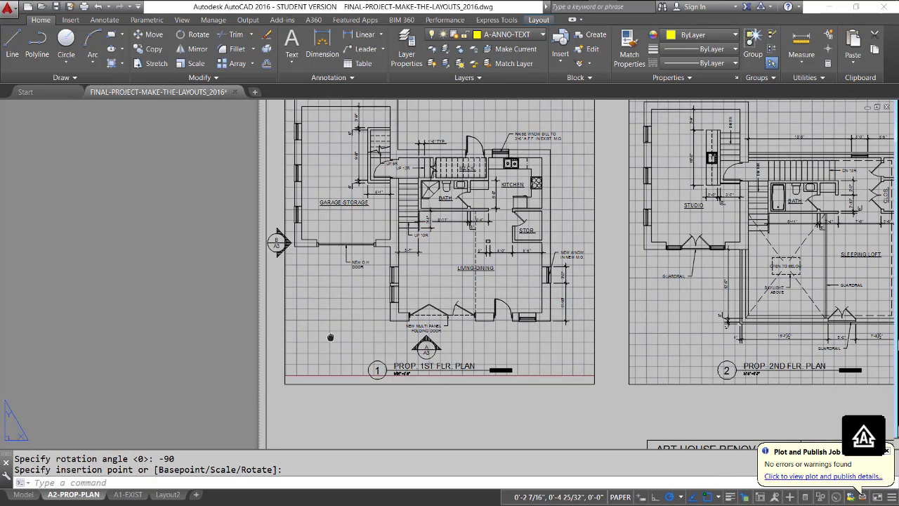
middle_drag(330, 337, 331, 336)
scroll(331, 335, down, 4)
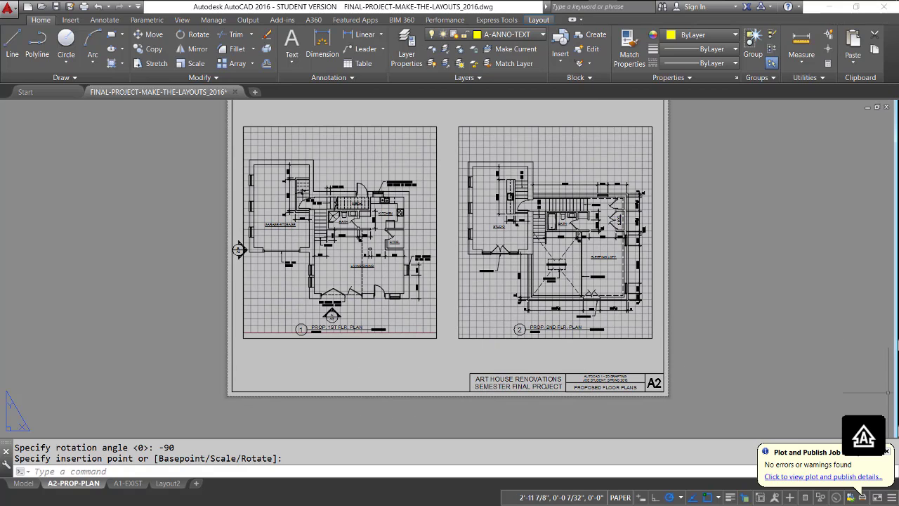
text(m)
key(Return)
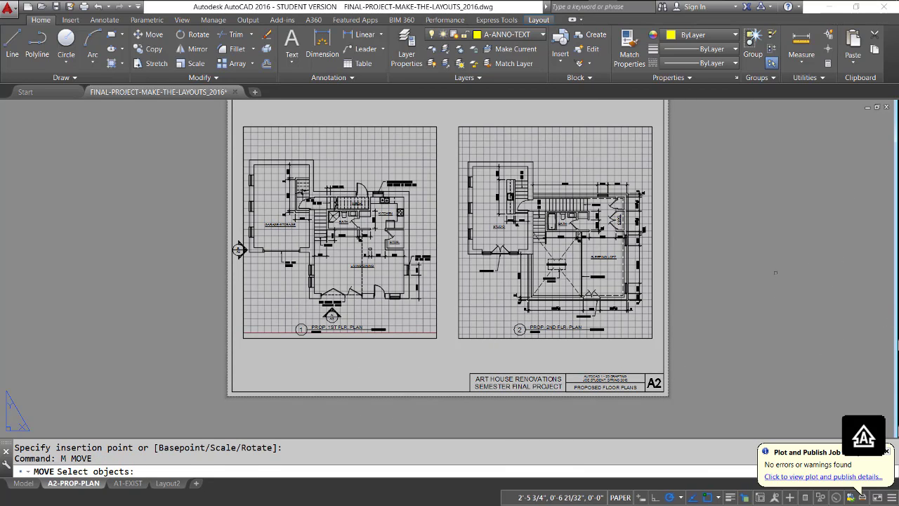
click(776, 272)
click(689, 256)
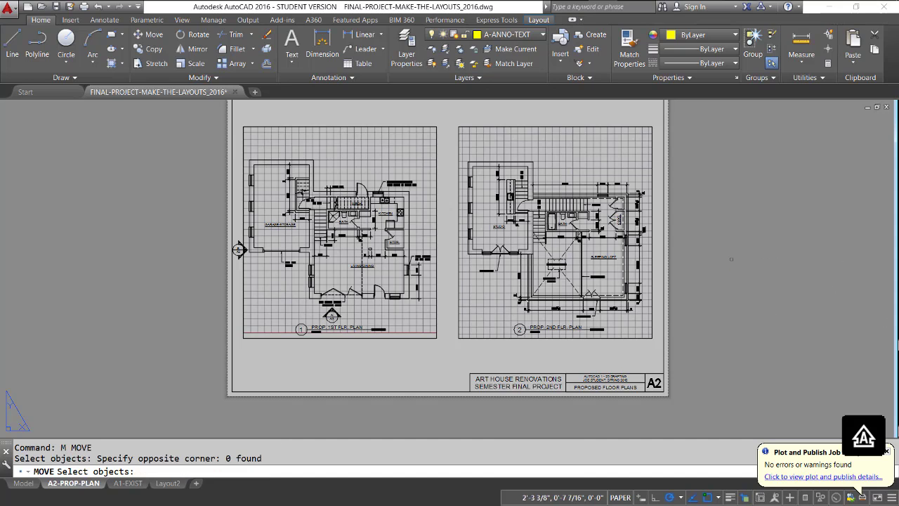
click(414, 361)
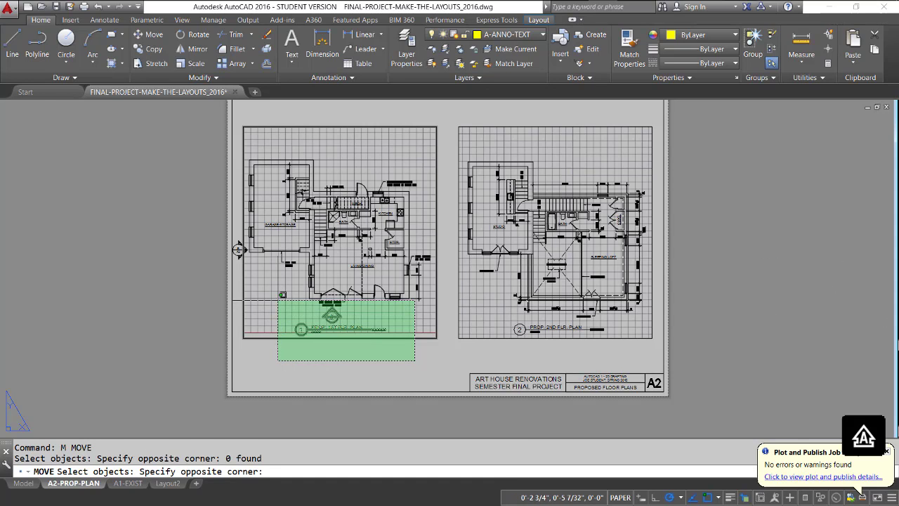
click(279, 300)
key(Return)
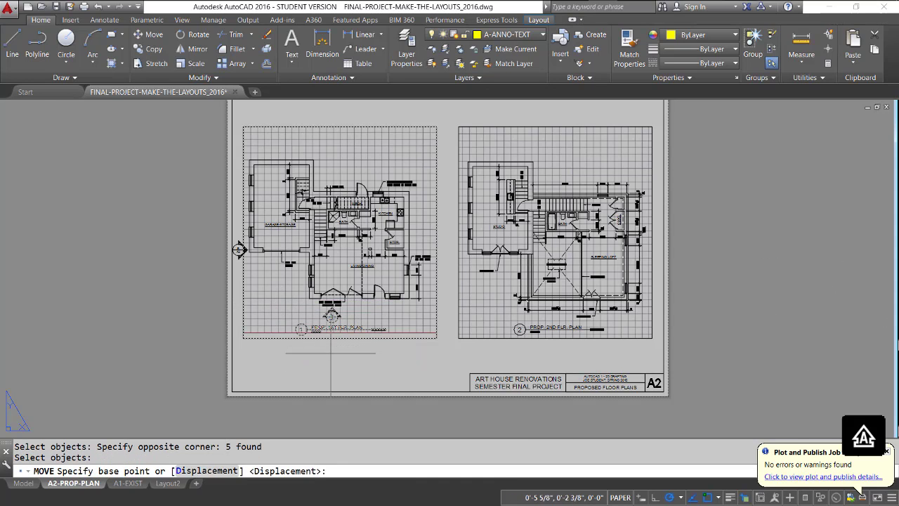
click(334, 351)
click(344, 351)
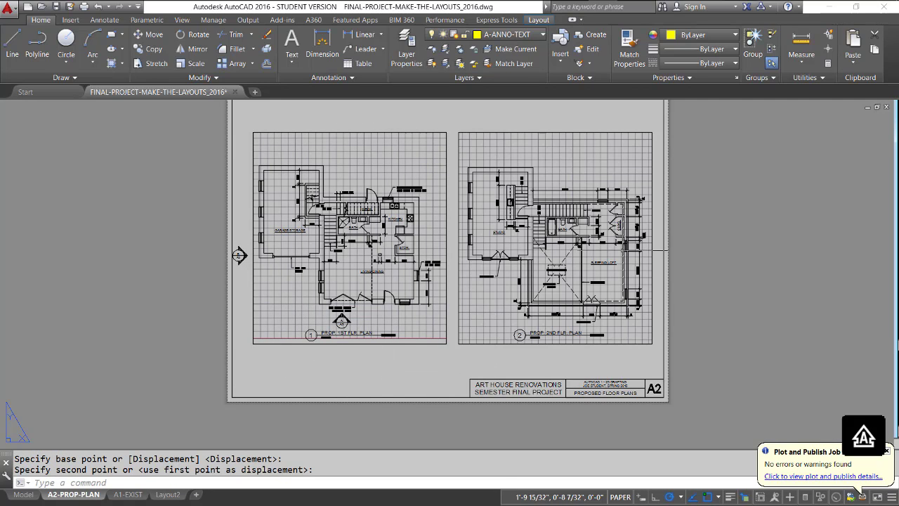
- Move the detail tags and titles of both floor plans straight down a little, onto the viewports' lower edges
text(m)
key(Return)
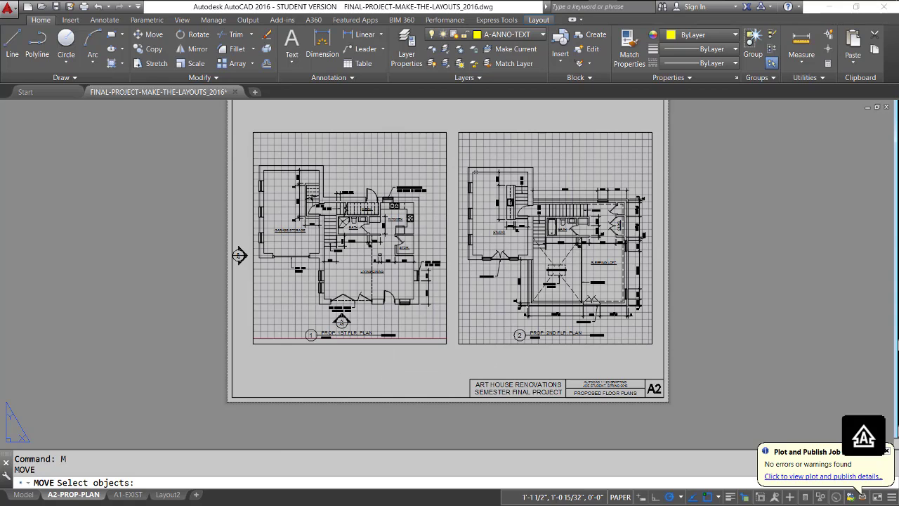
click(283, 321)
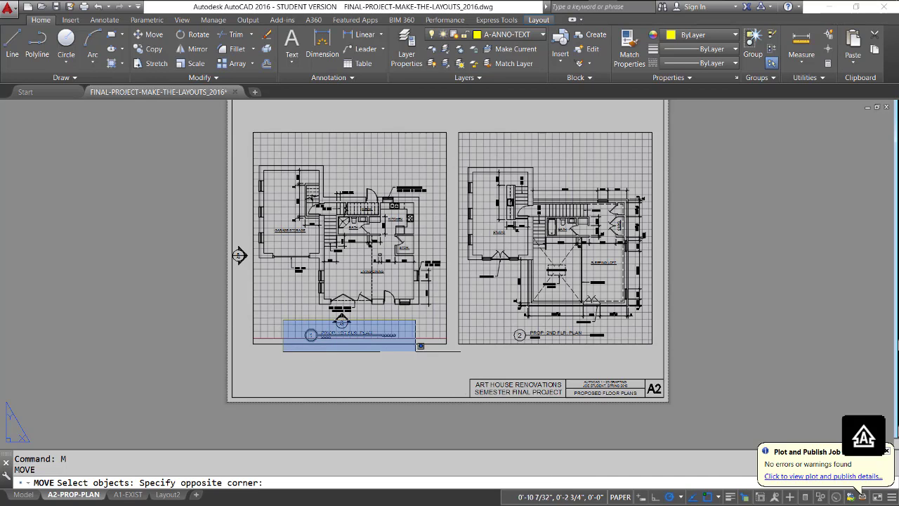
click(644, 356)
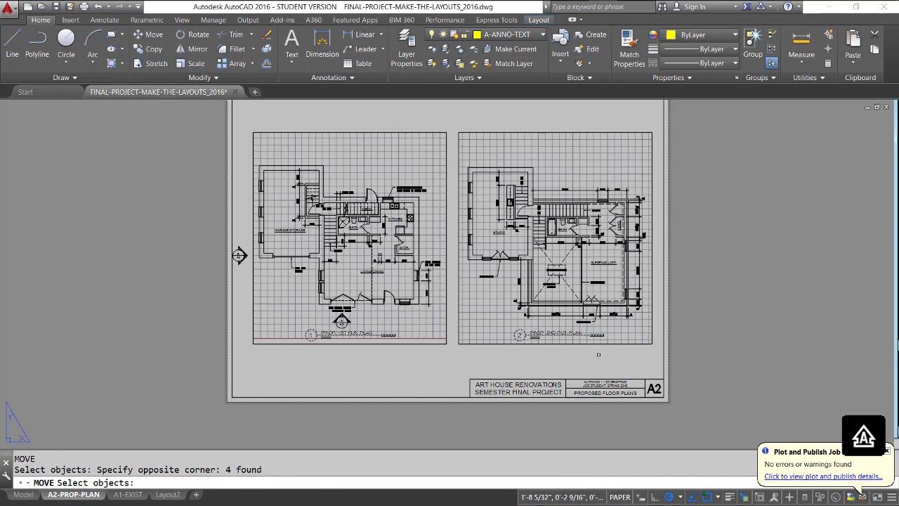
key(Return)
click(397, 345)
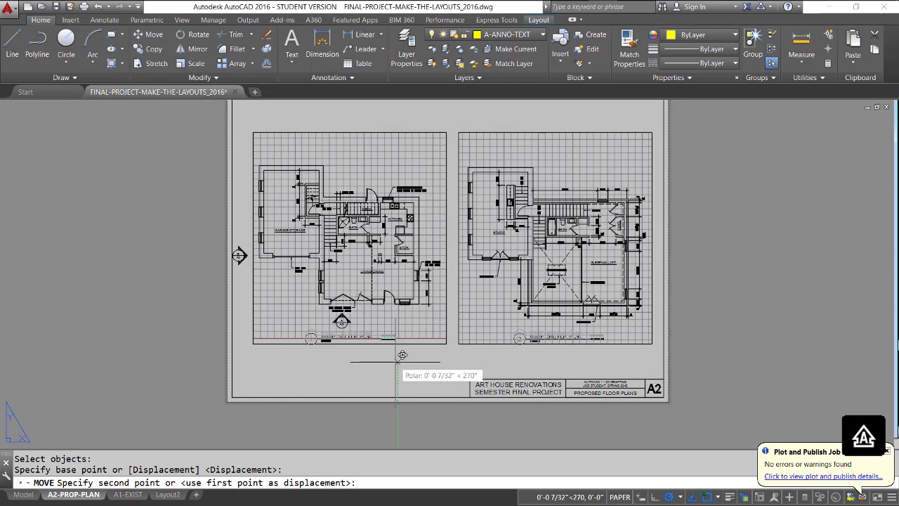
click(397, 355)
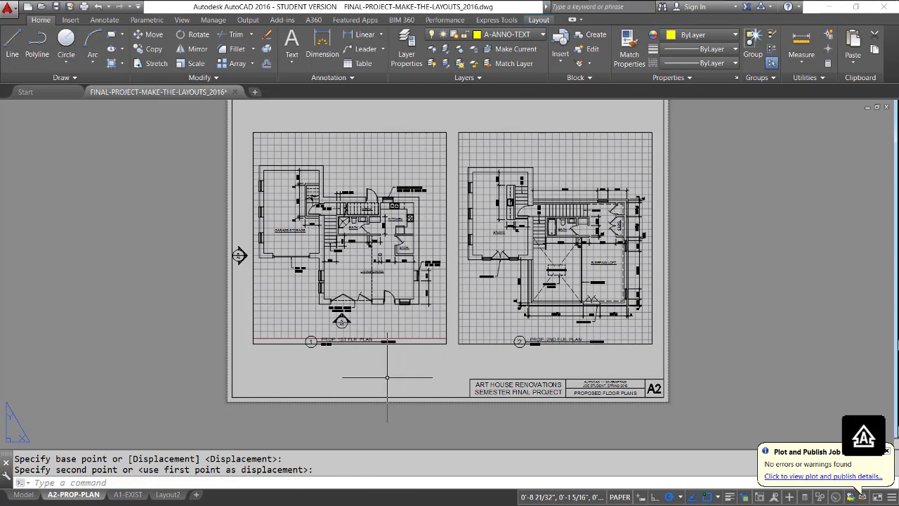
- Move the A/A3 reference symbol and its arrow slightly straight down, away from the folding door note
text(m)
key(Return)
click(313, 305)
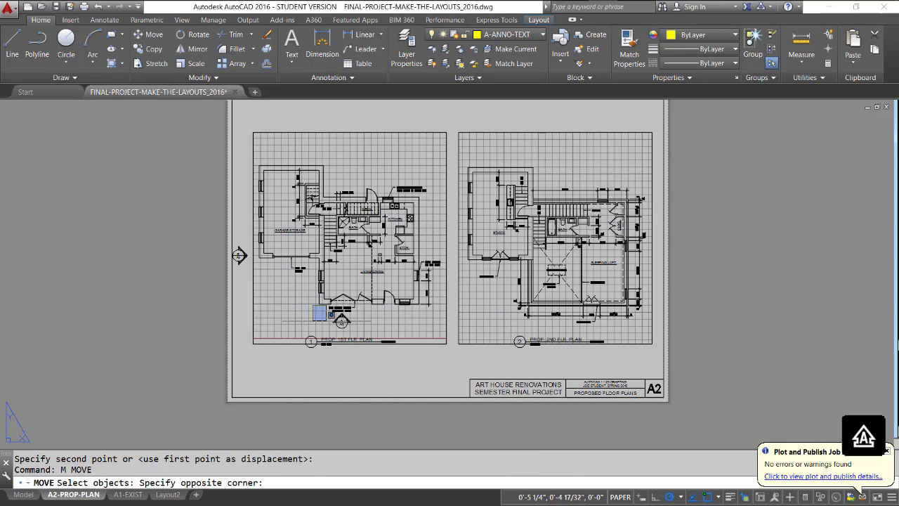
click(357, 331)
key(Return)
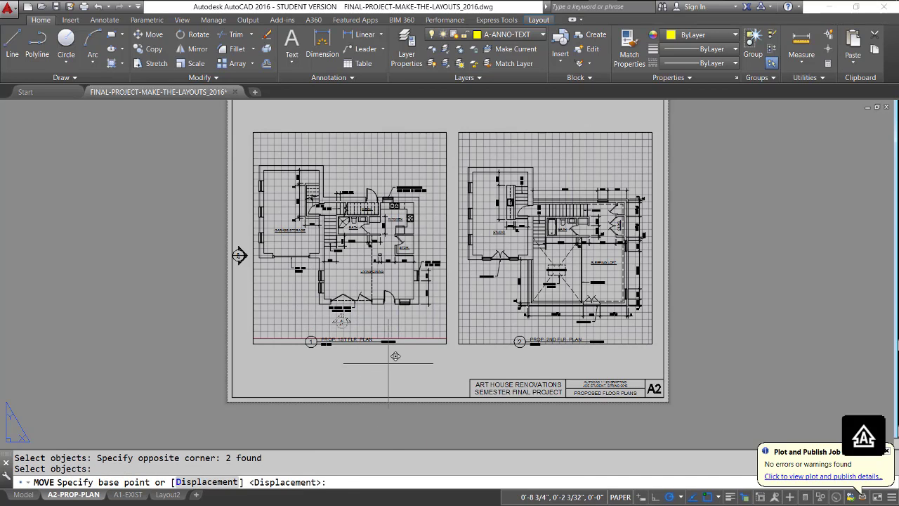
click(387, 363)
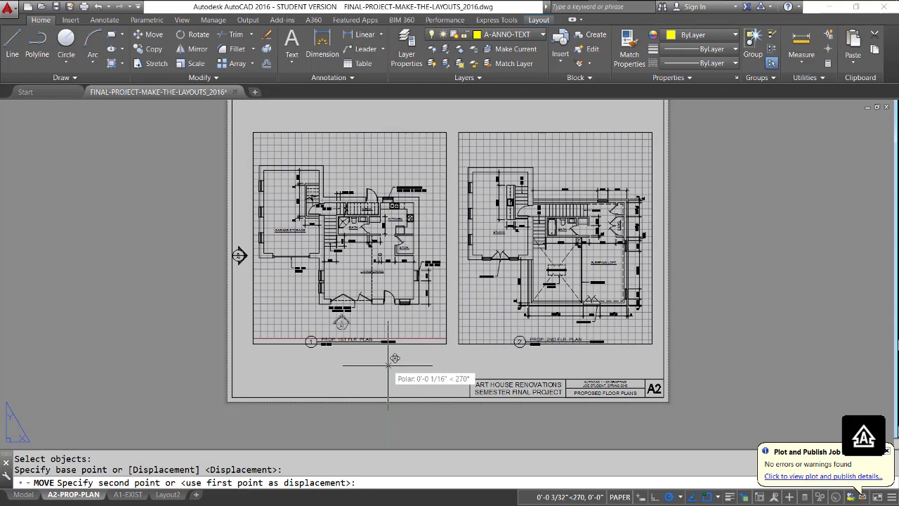
click(389, 365)
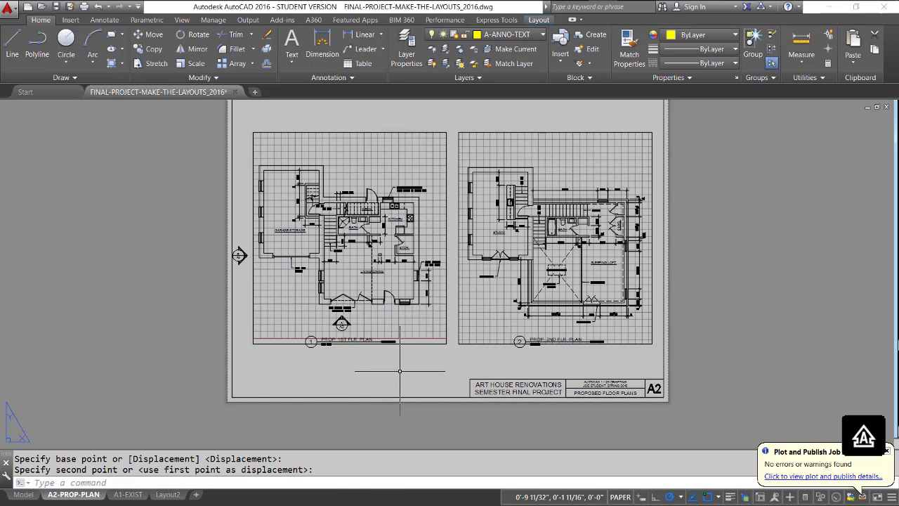
- Preview the plot of the full A2-PROP-PLAN sheet and exit the preview without plotting
text(z)
key(Return)
text(a)
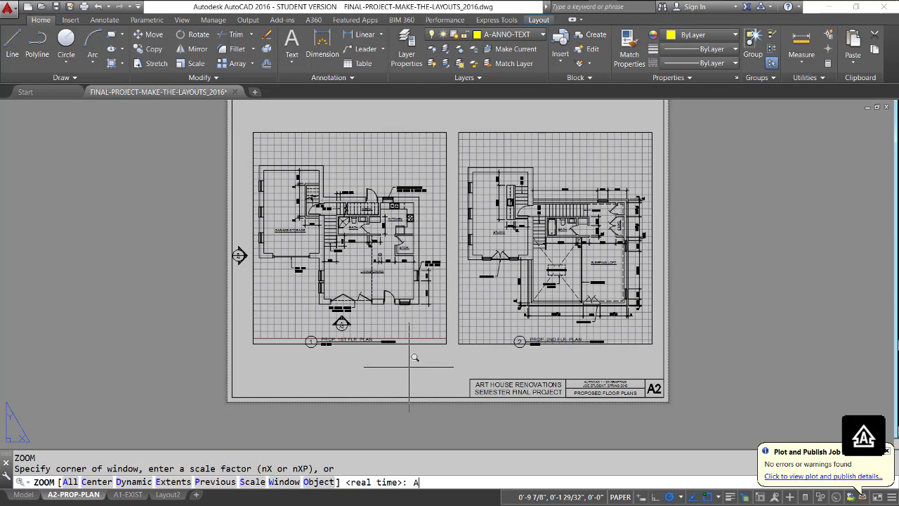
key(Return)
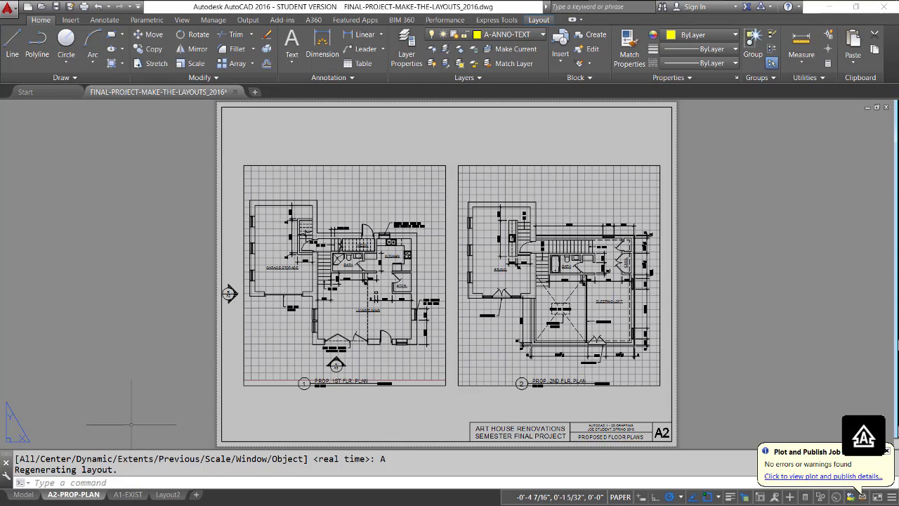
right_click(74, 495)
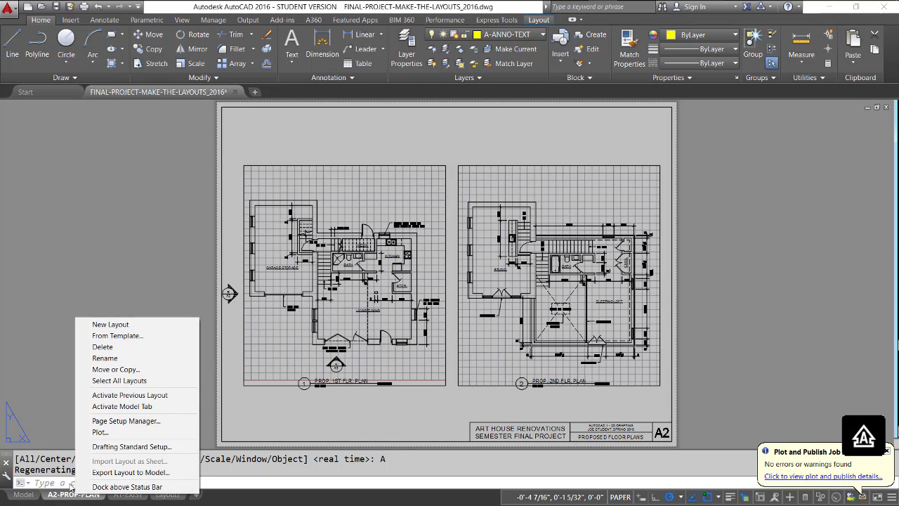
click(100, 433)
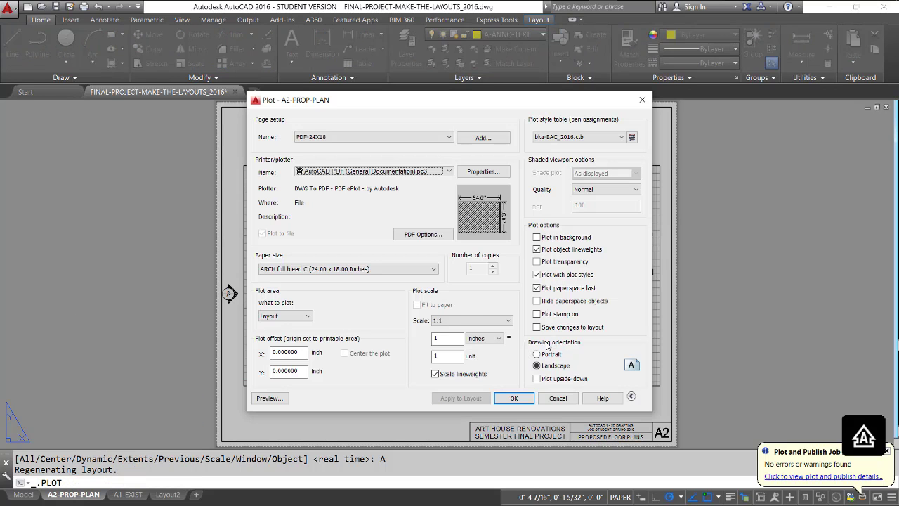
click(270, 398)
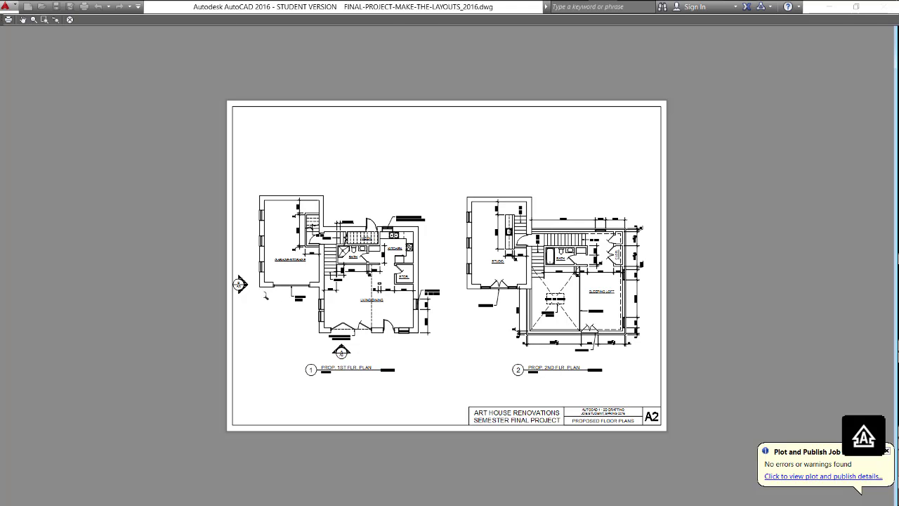
right_click(436, 354)
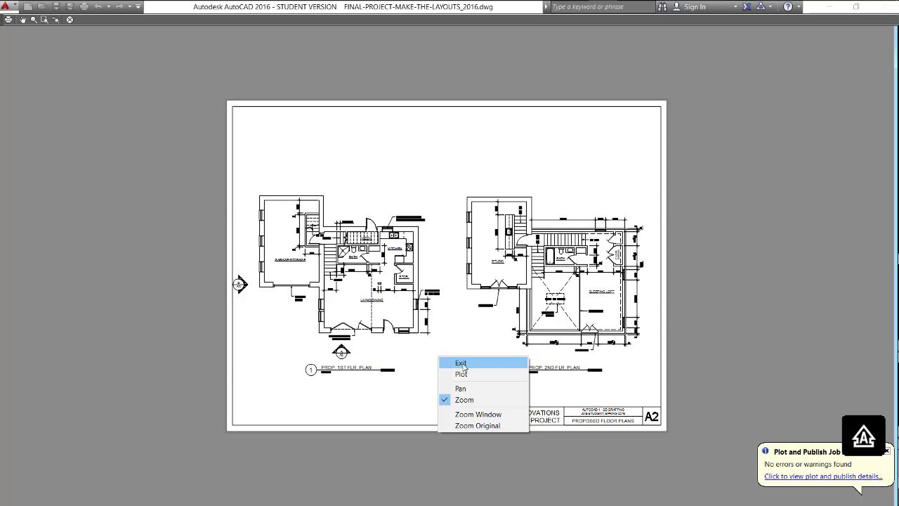
click(463, 364)
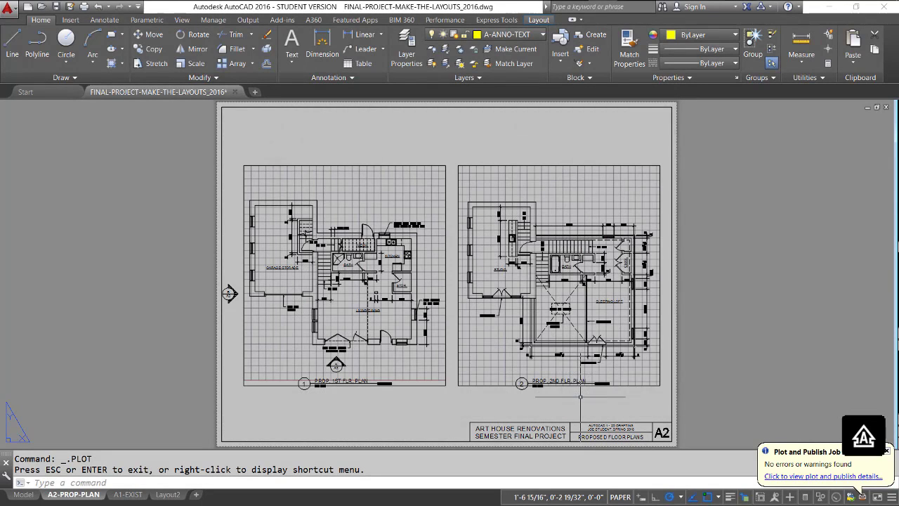
- Move the reference symbol beside the garage storage slightly right, towards the first-floor plan, and save the drawing
click(586, 398)
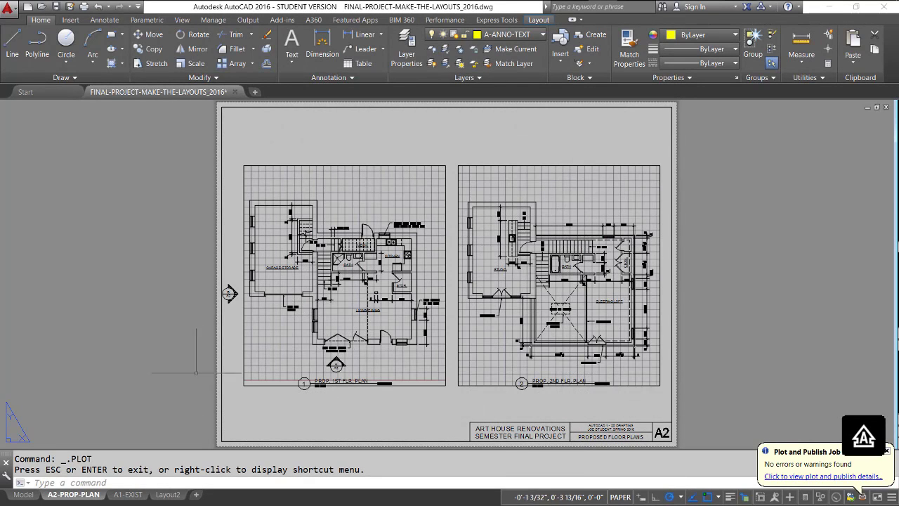
text(m)
key(Return)
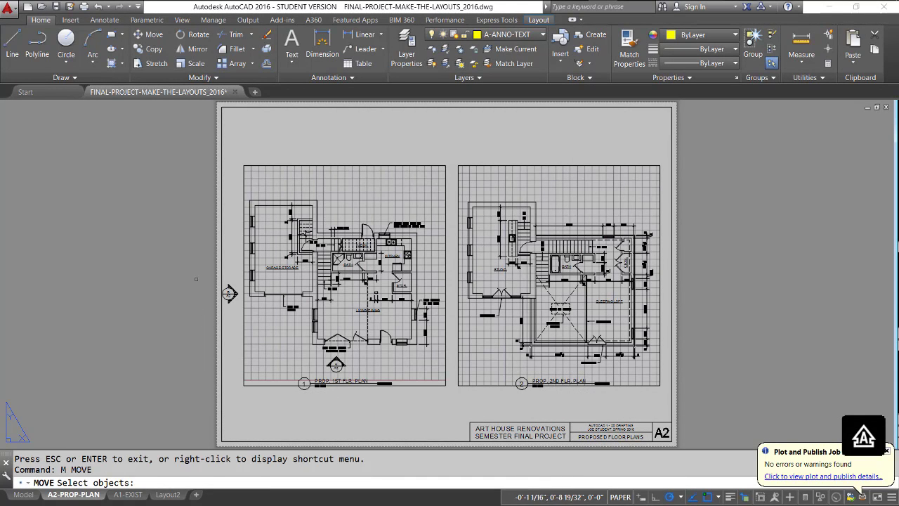
click(201, 263)
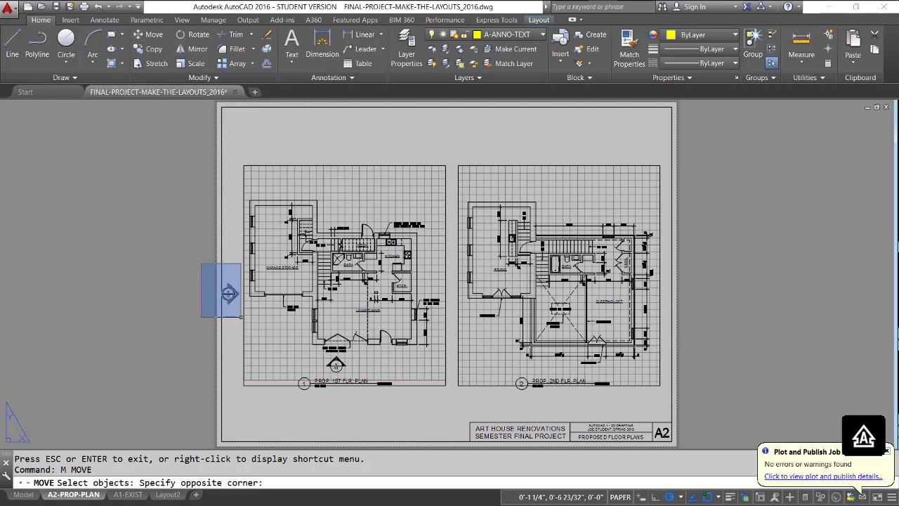
click(241, 318)
key(Return)
click(234, 294)
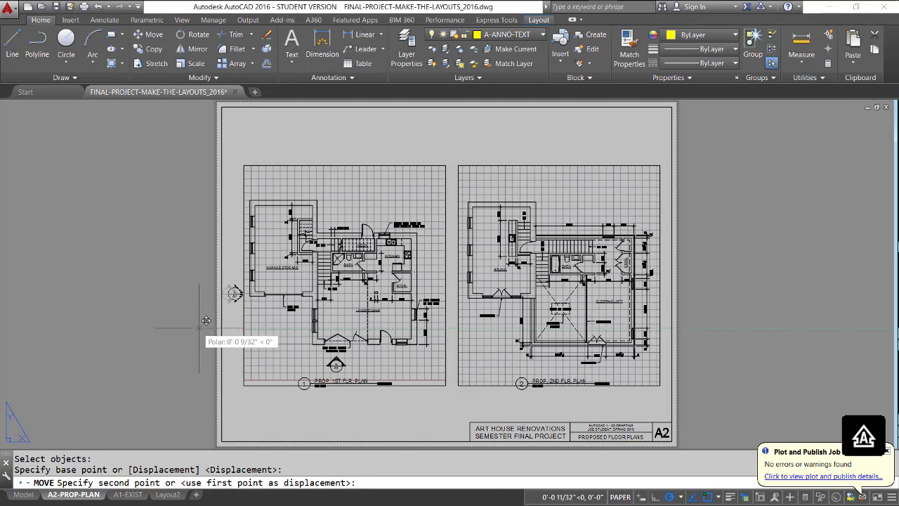
click(198, 327)
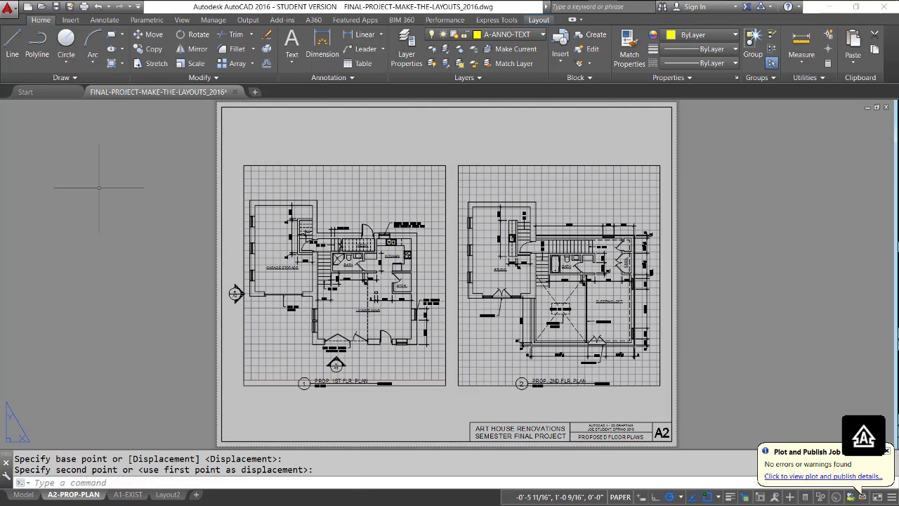
click(56, 8)
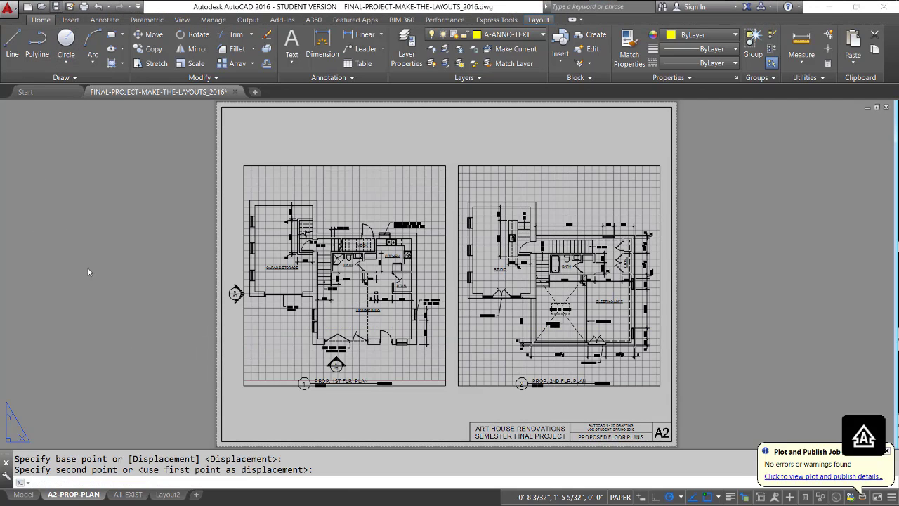
- Preview the A2-PROP-PLAN layout and plot it to FINAL-PROJECT-MAKE-THE-LAYOUTS_2016-A2-PROP-PLAN.pdf in the 2016_FINAL_PROJECT folder
right_click(78, 497)
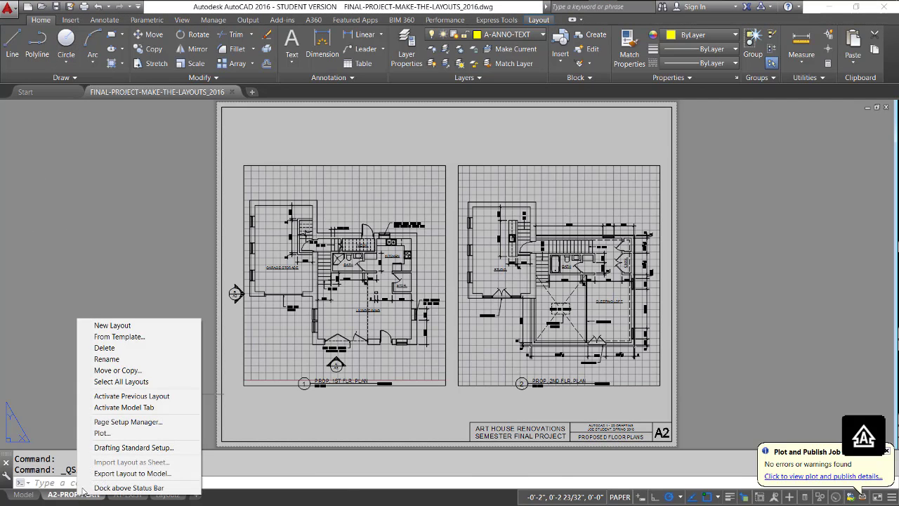
click(112, 432)
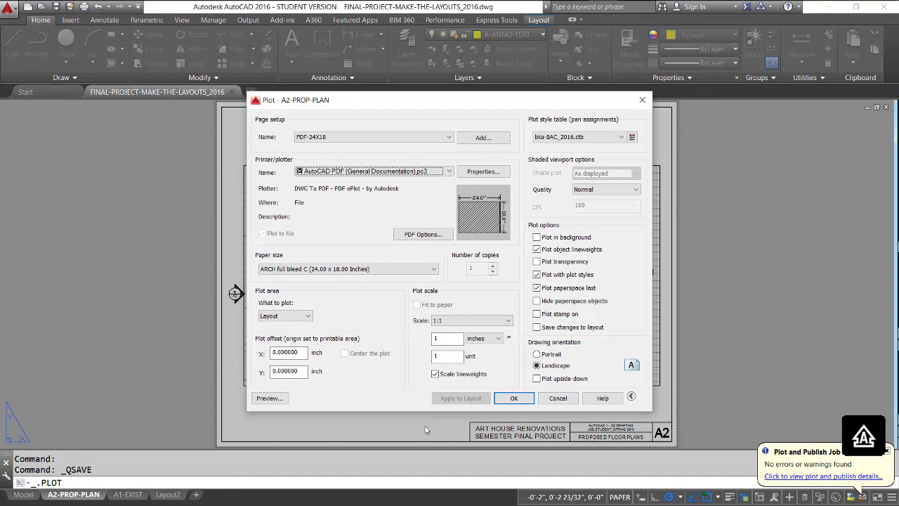
click(269, 398)
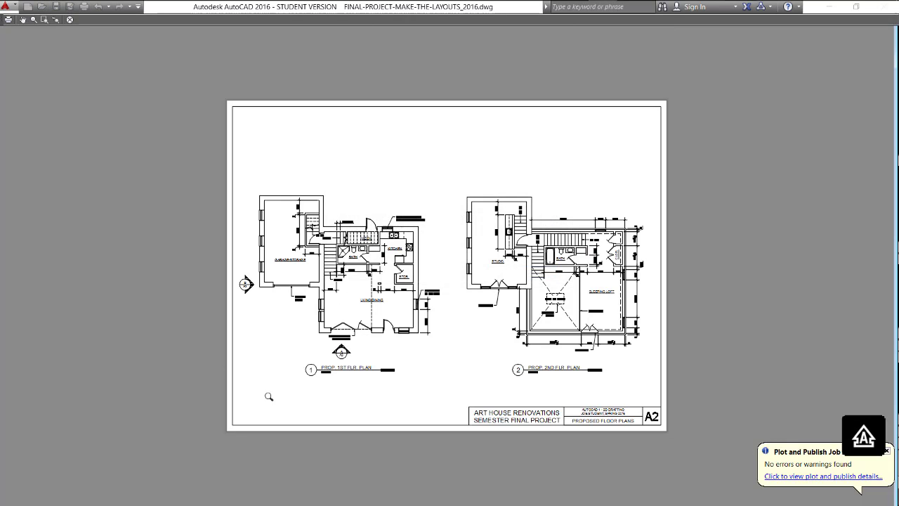
right_click(435, 379)
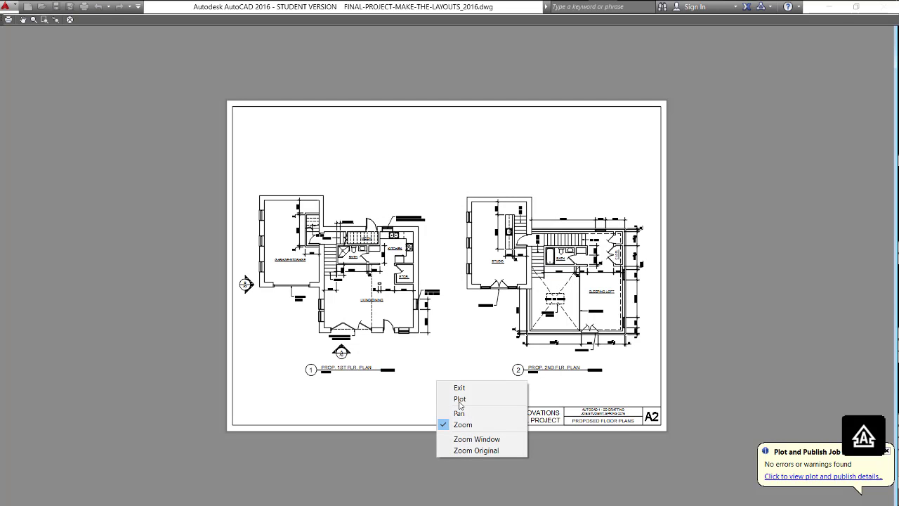
click(461, 399)
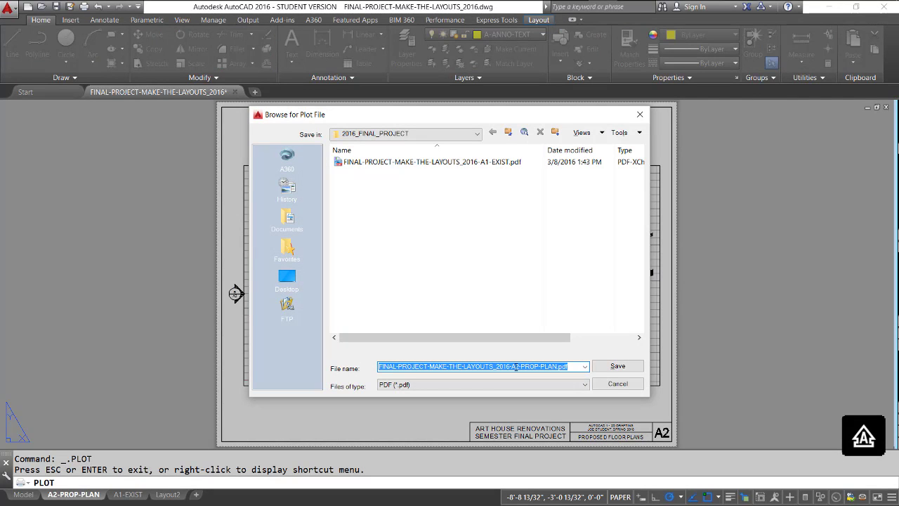
click(618, 366)
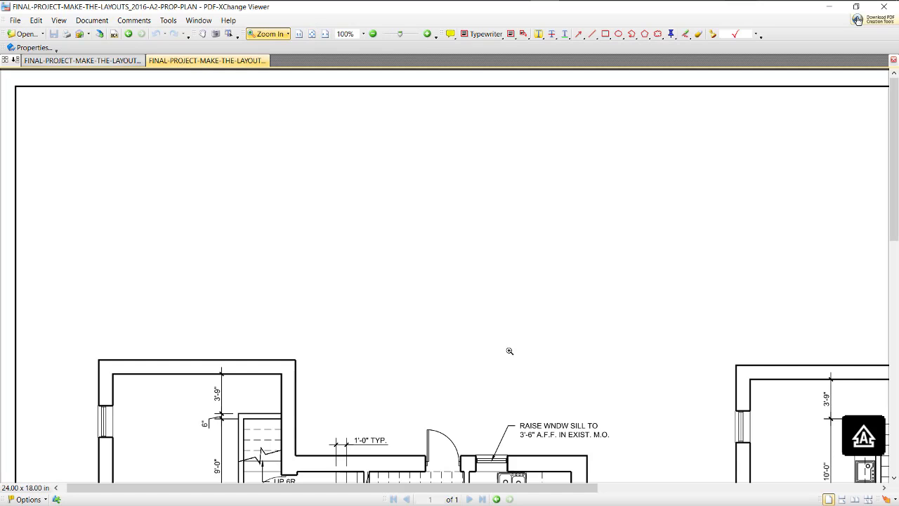
- Fit the whole page of the plotted A2 PDF in the viewer to check the sheet, and return to AutoCAD
click(364, 34)
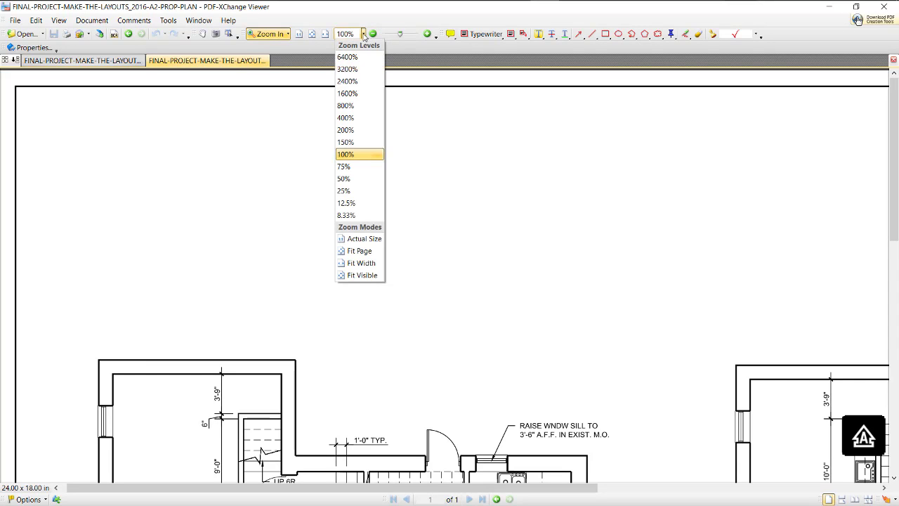
click(370, 253)
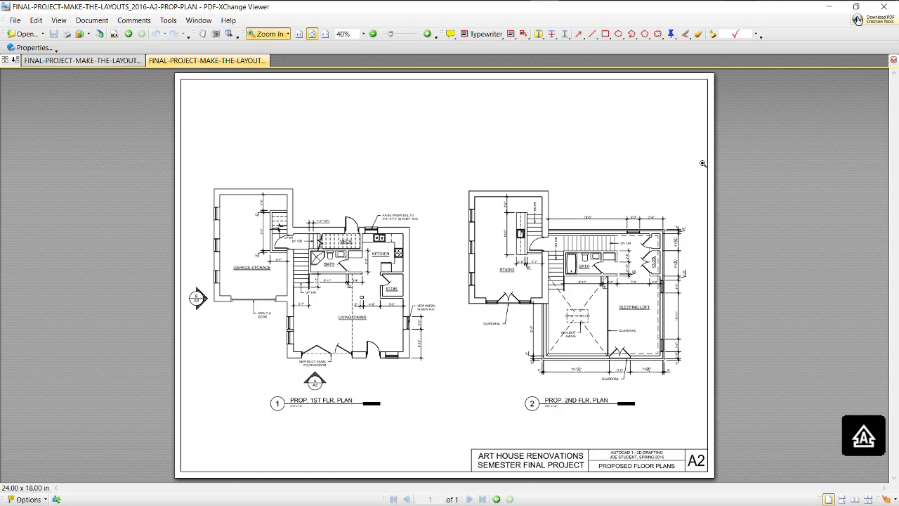
click(827, 10)
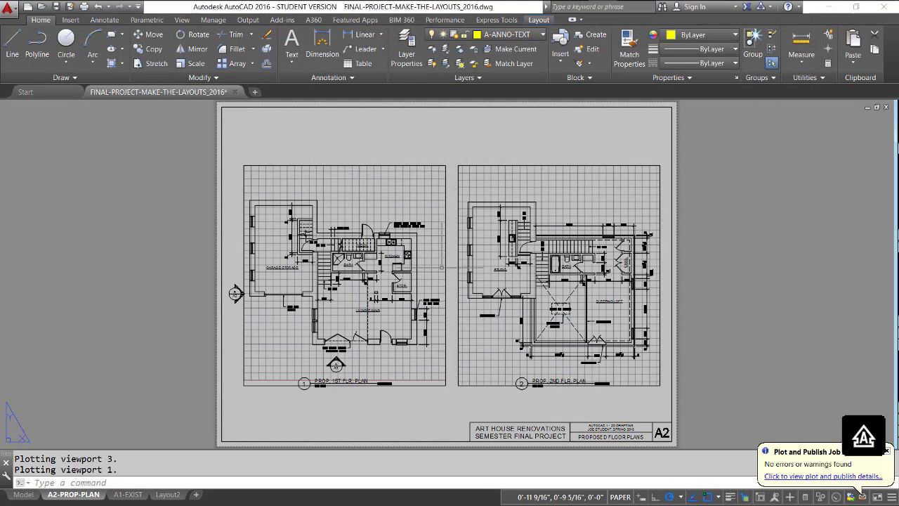